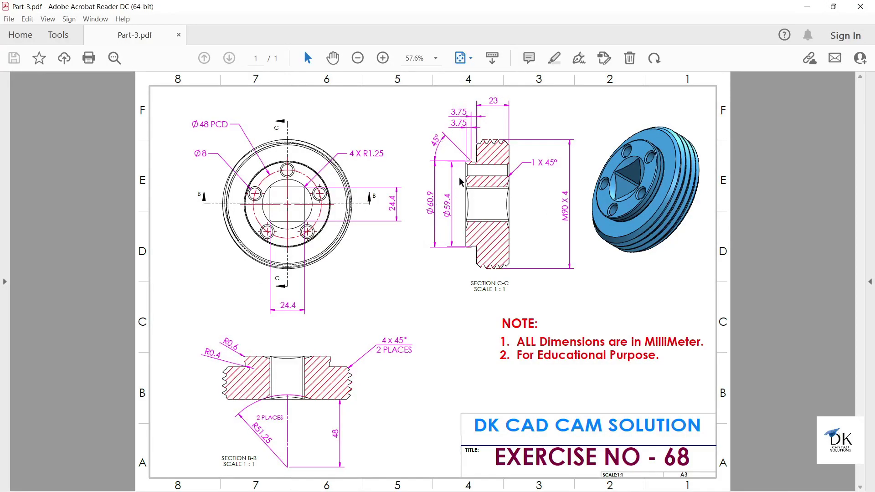
# Zoom the Exercise 68 drawing to about 82%, then switch back to the SOLIDWORKS part.
pyautogui.keyDown('ctrl'); pyautogui.scroll(2, 514, 146); pyautogui.keyUp('ctrl')
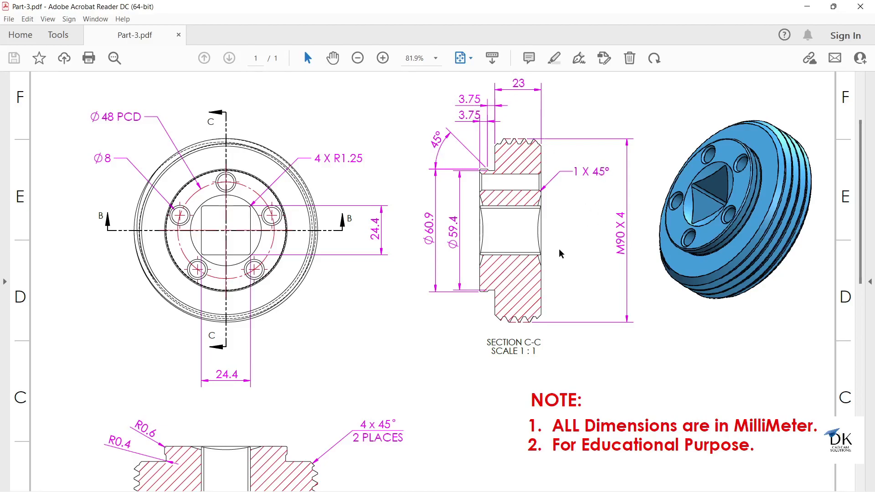
pyautogui.moveTo(438, 490)
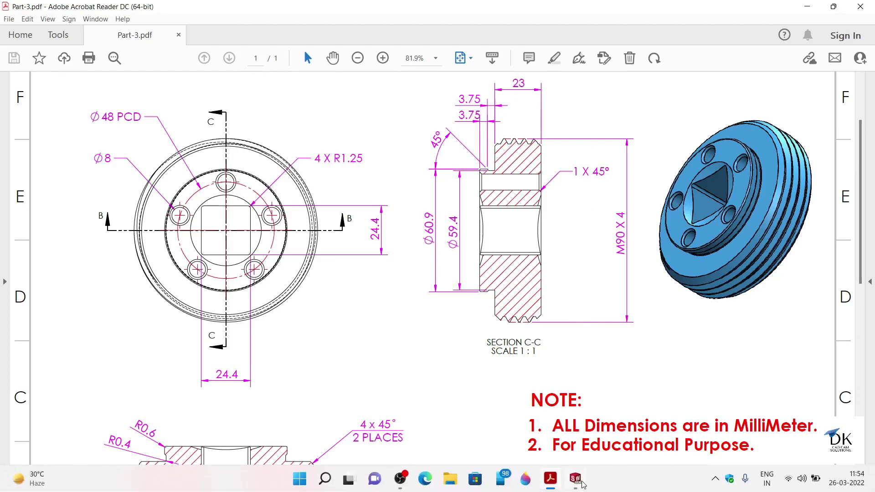
pyautogui.click(575, 478)
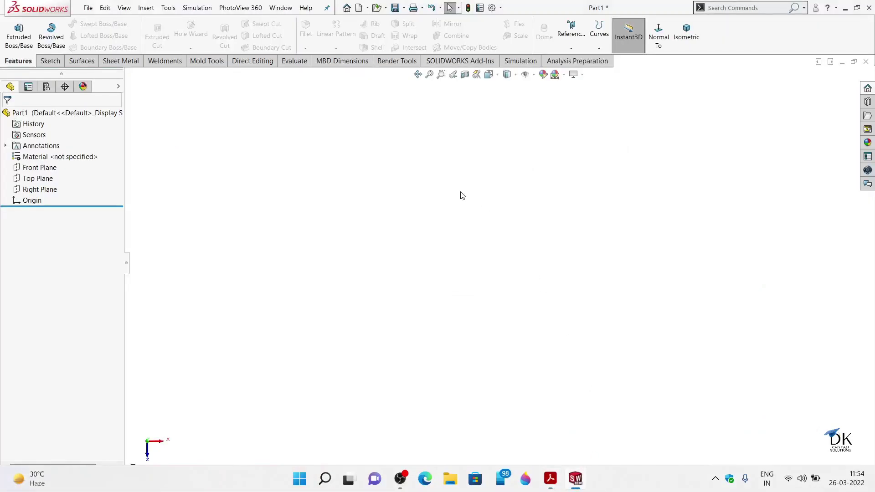
# Start a sketch on the Top Plane and draw a horizontal centerline from the origin.
pyautogui.click(19, 179)
pyautogui.click(26, 163)
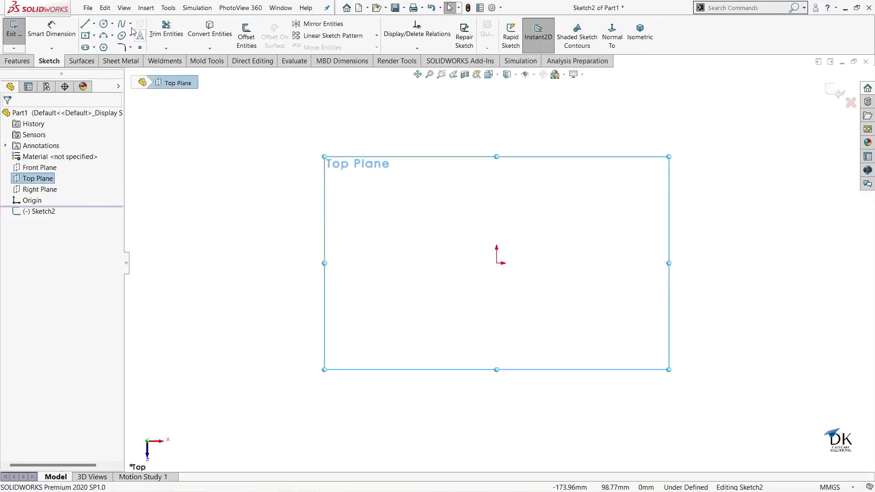
pyautogui.click(94, 25)
pyautogui.click(103, 45)
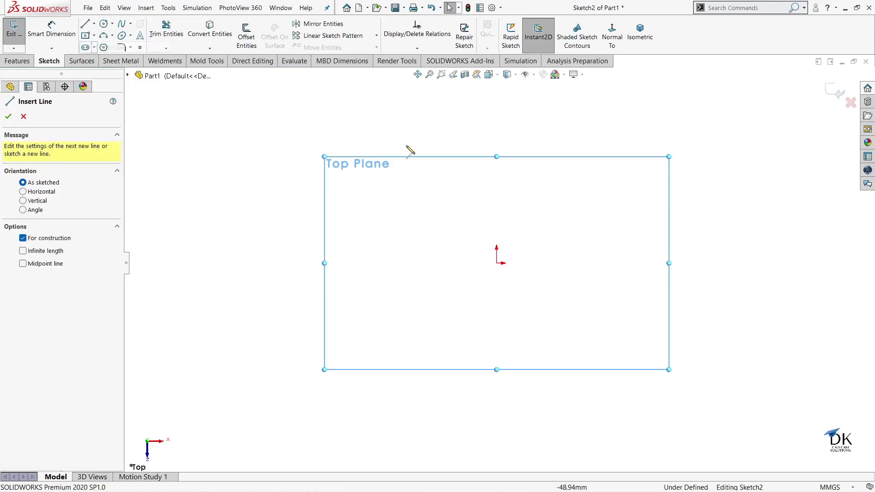
pyautogui.click(497, 263)
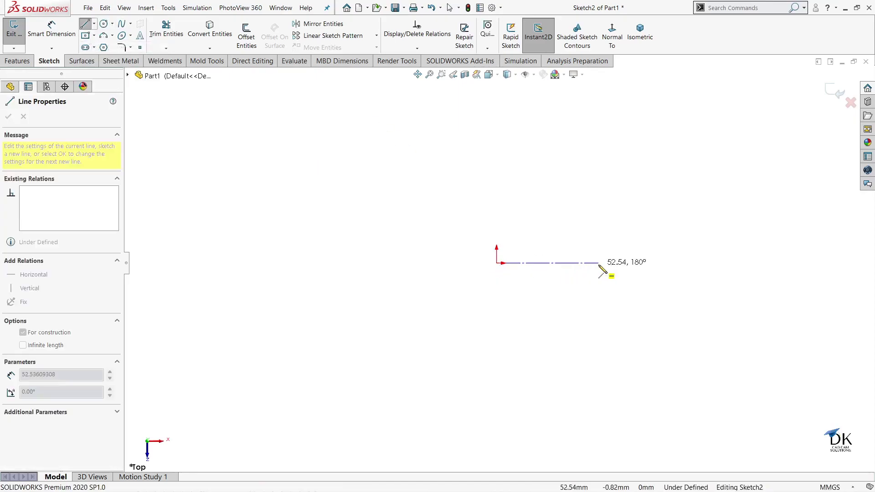
pyautogui.click(599, 263)
pyautogui.rightClick(610, 179)
pyautogui.click(626, 190)
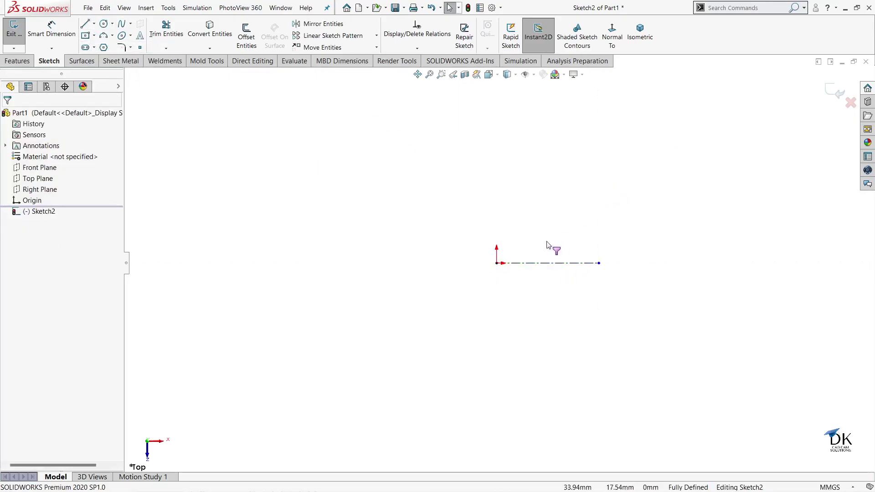
# Draw the profile's first vertical edge, short top edge, small chamfer and step edge from the origin.
pyautogui.scroll(-2, 602, 274)
pyautogui.scroll(-1, 599, 267)
pyautogui.scroll(-2, 420, 260)
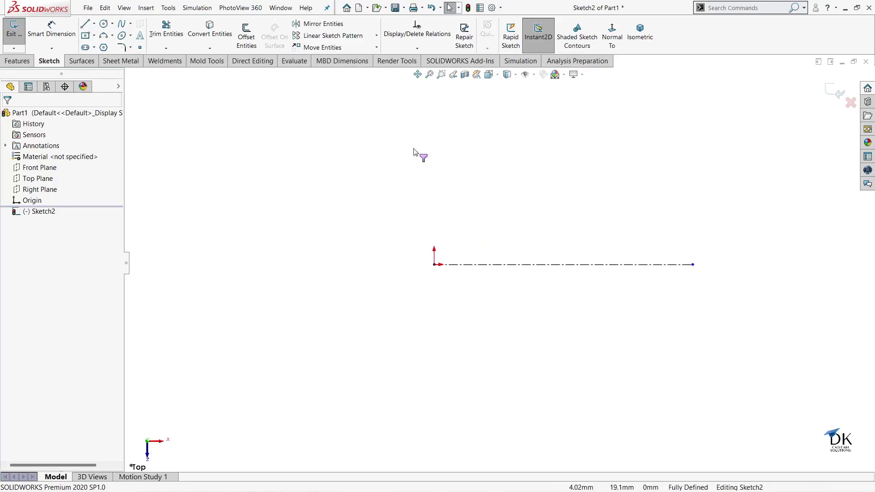
pyautogui.click(435, 264)
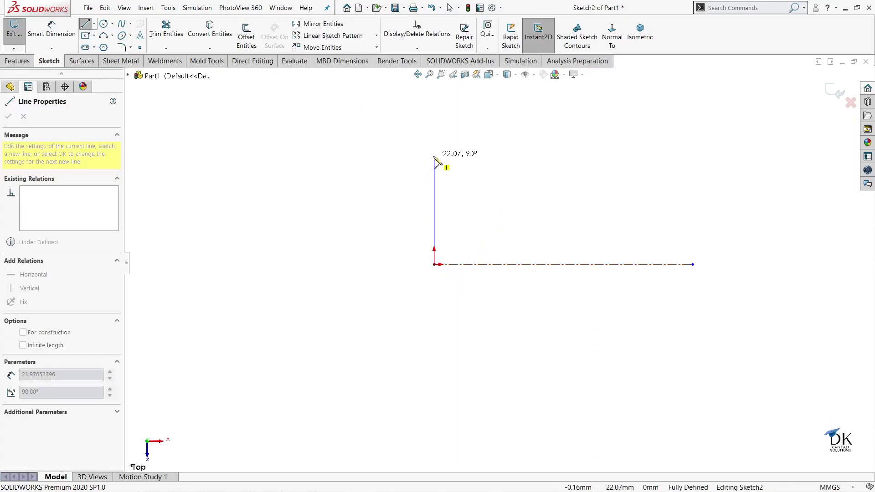
pyautogui.click(434, 146)
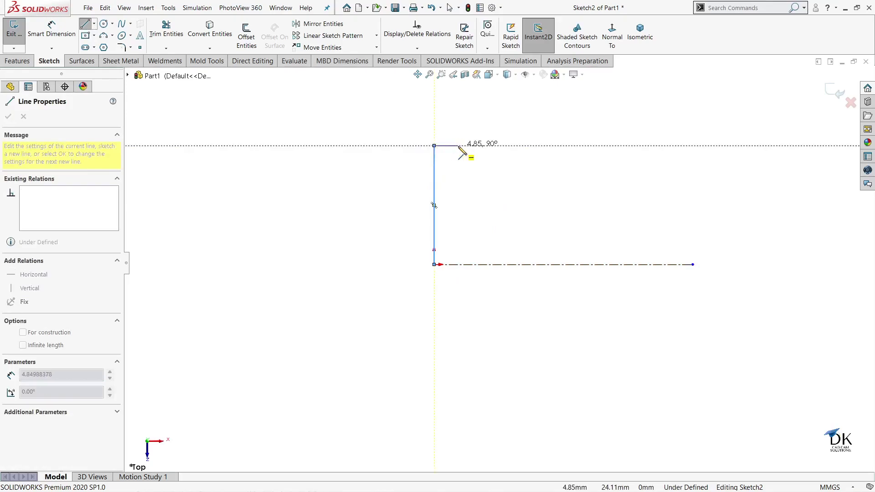
pyautogui.click(458, 145)
pyautogui.click(463, 151)
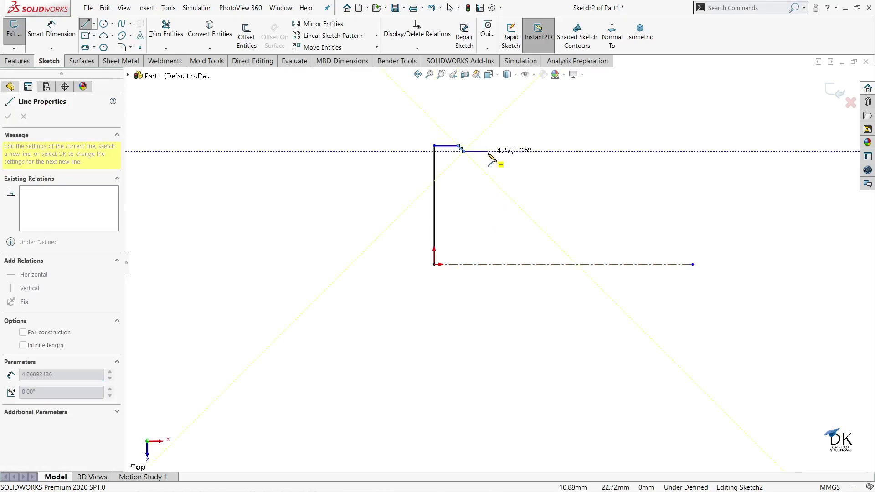
pyautogui.click(485, 153)
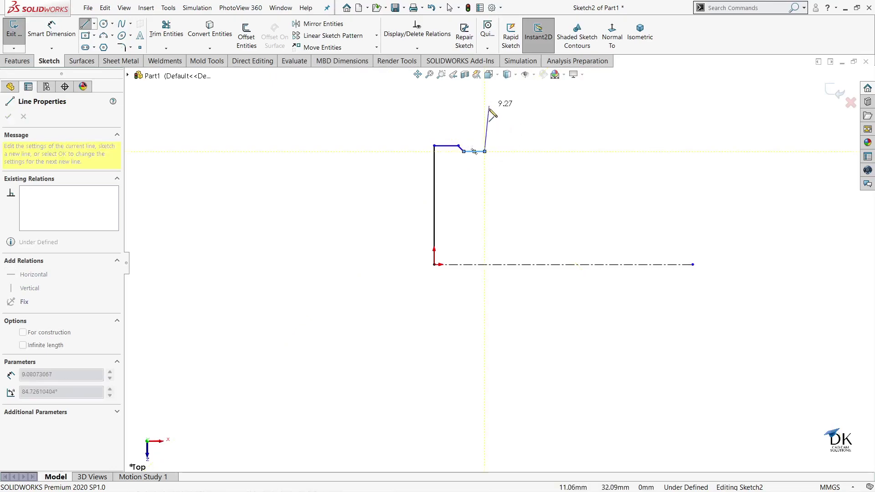
# Finish the profile with the taller vertical step, top edge and a closing line onto the centerline.
pyautogui.scroll(1, 492, 118)
pyautogui.click(487, 89)
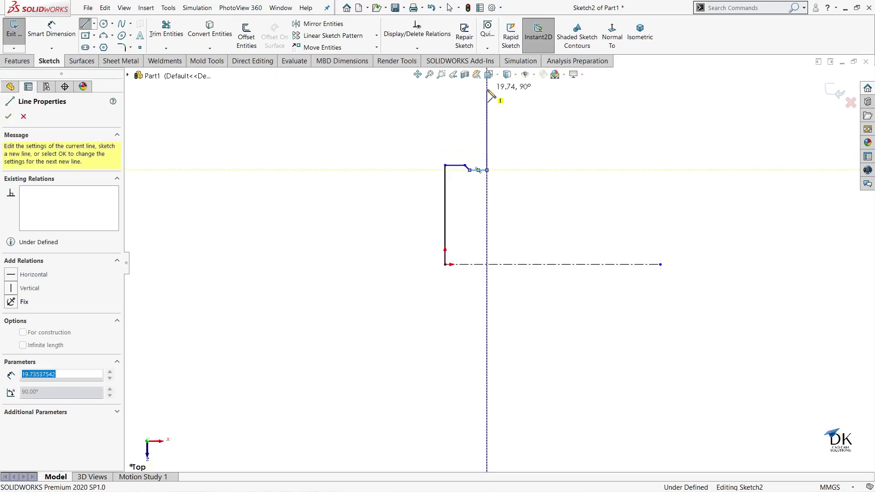
pyautogui.click(583, 89)
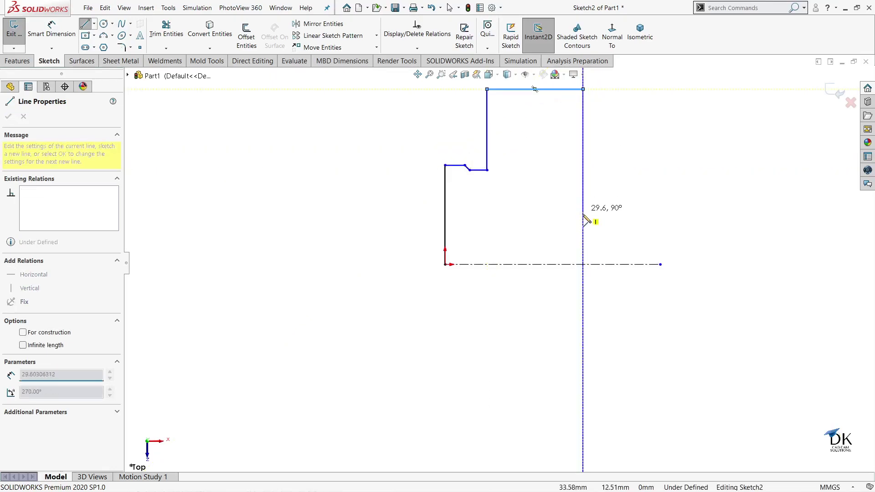
pyautogui.click(583, 264)
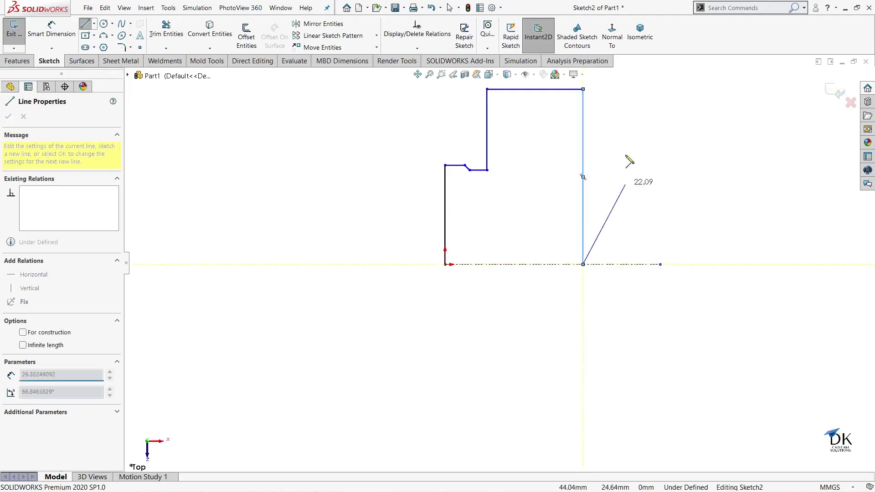
pyautogui.rightClick(636, 142)
pyautogui.click(659, 145)
pyautogui.press('z')
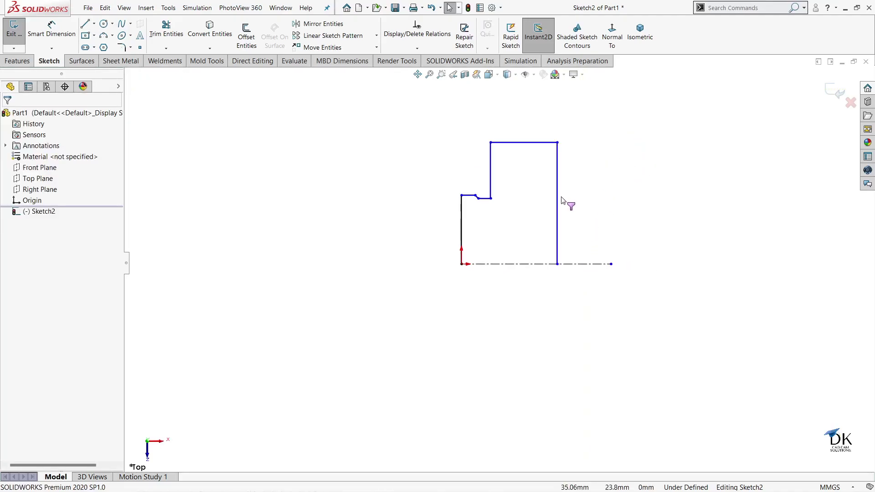
pyautogui.scroll(-1, 566, 201)
# Dimension the top line to Ø90 and the step line to Ø59.4 against the centerline.
pyautogui.click(52, 28)
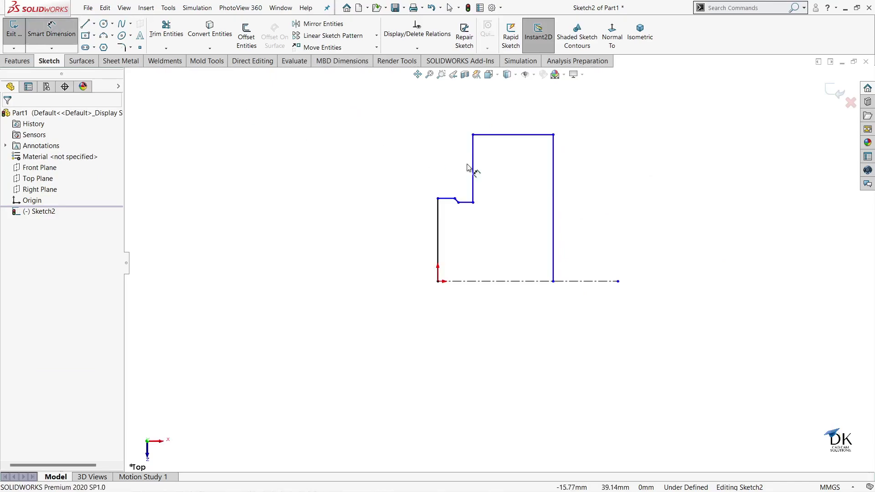
pyautogui.click(529, 135)
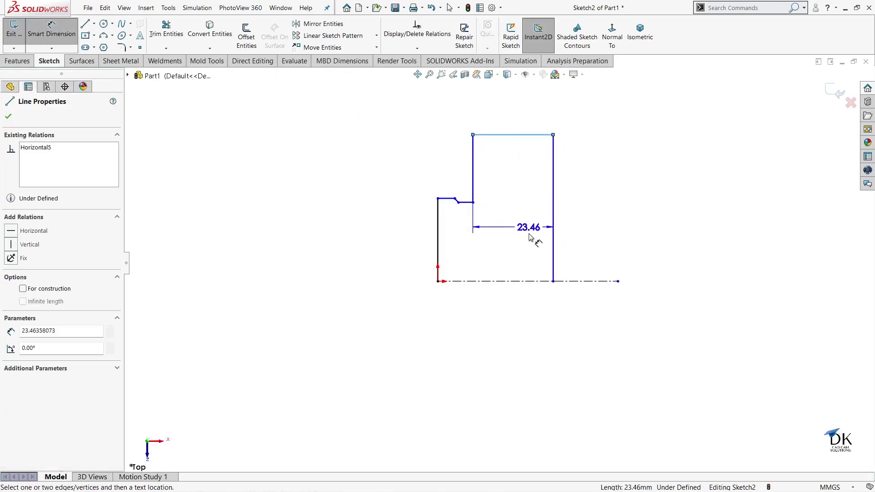
pyautogui.click(531, 281)
pyautogui.click(533, 303)
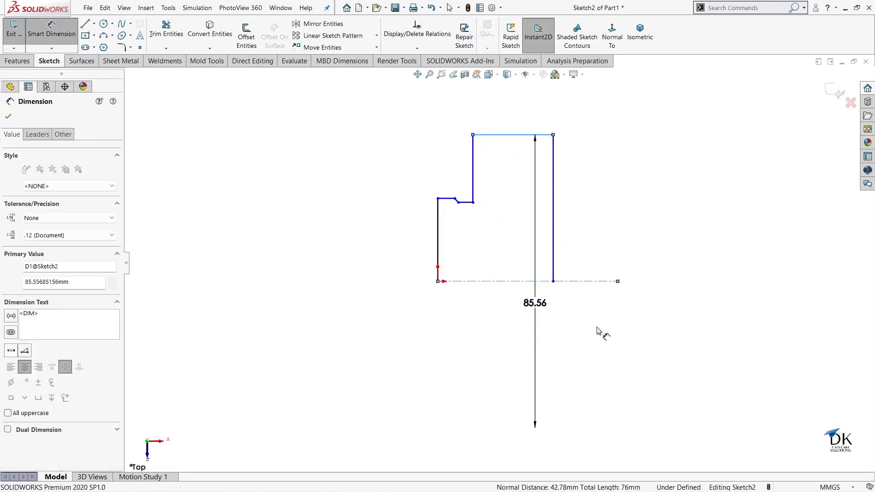
pyautogui.write('90')
pyautogui.press('Return')
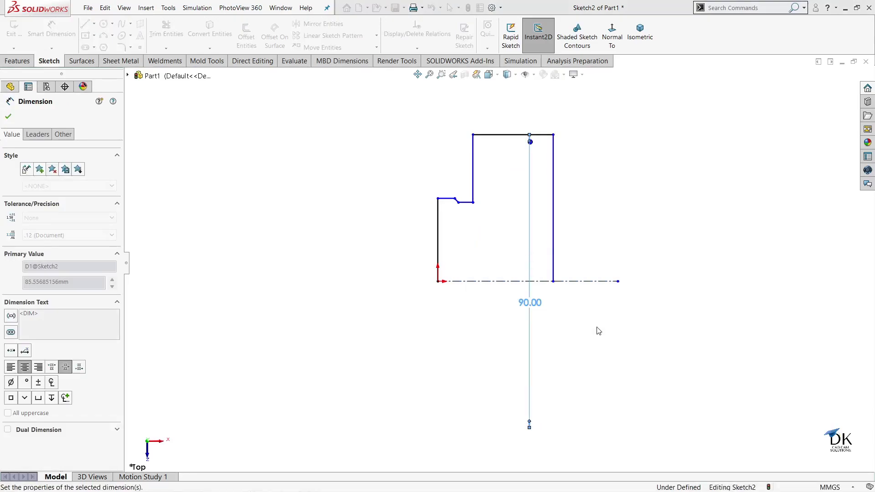
pyautogui.click(466, 202)
pyautogui.click(476, 255)
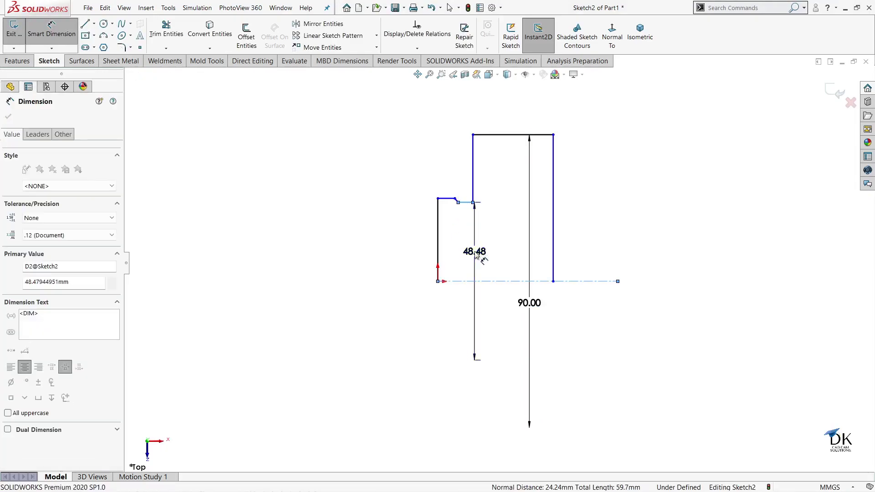
pyautogui.write('5')
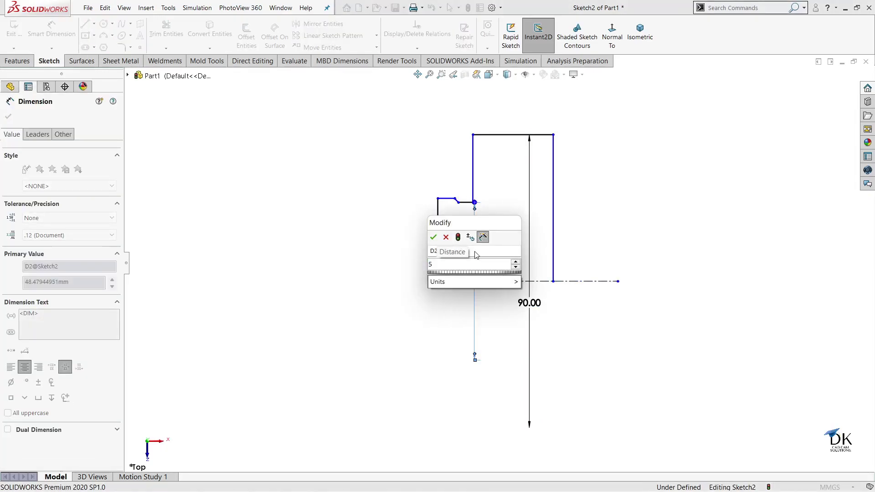
pyautogui.write('9.4')
pyautogui.press('Return')
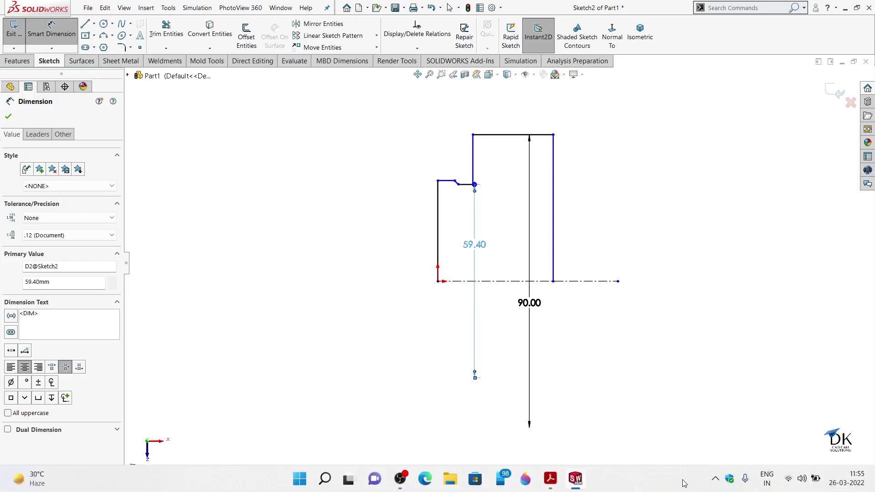
pyautogui.click(552, 479)
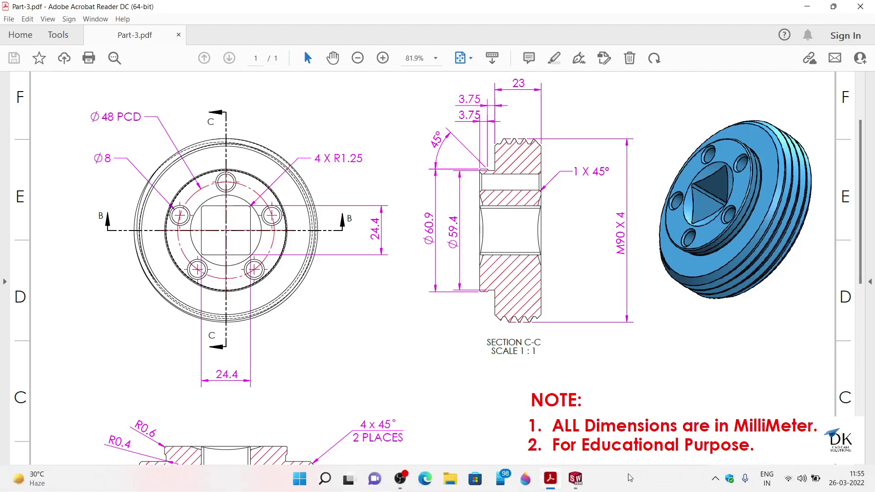
pyautogui.click(575, 478)
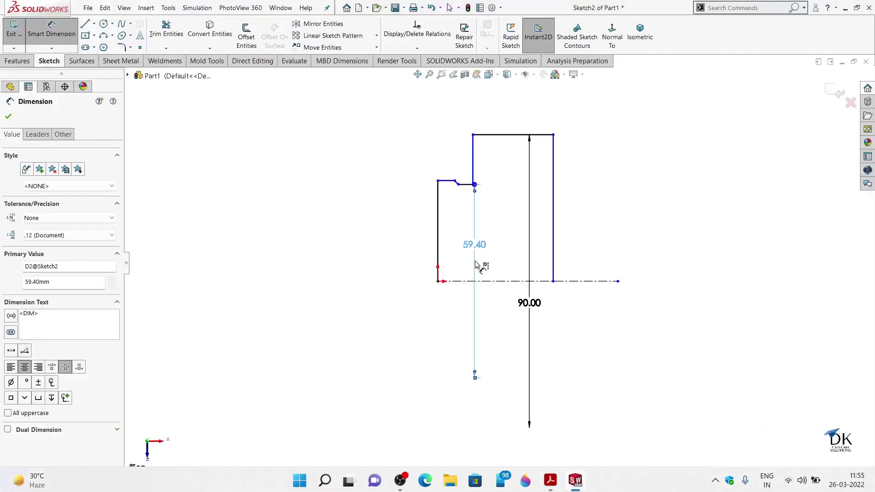
# Dimension the short top-left edge to Ø60.9 across the centerline.
pyautogui.click(446, 182)
pyautogui.click(449, 280)
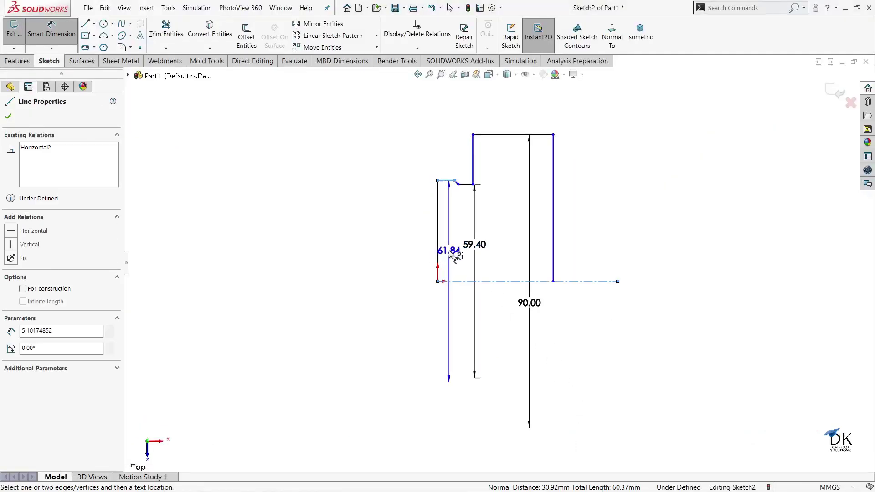
pyautogui.click(451, 272)
pyautogui.write('60')
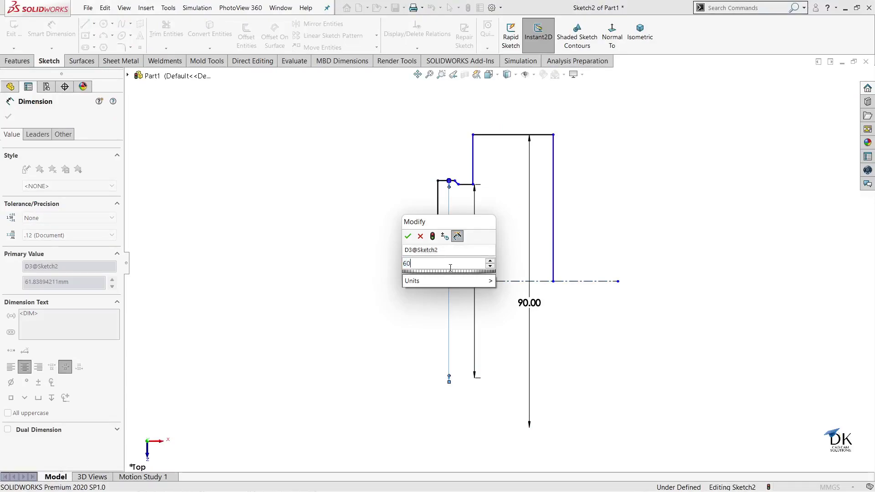
pyautogui.write('.9')
pyautogui.press('Return')
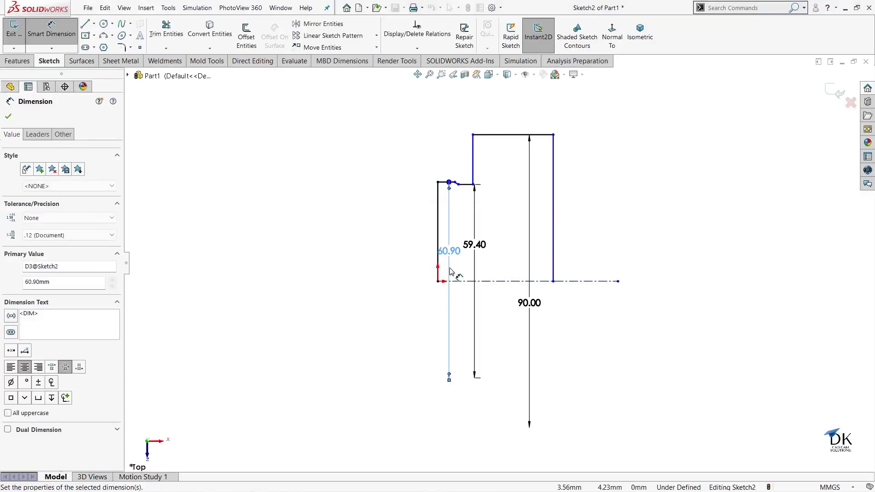
# Set the chamfer edge angle to 45° and fit the sketch in view.
pyautogui.scroll(-2, 470, 210)
pyautogui.scroll(-2, 480, 204)
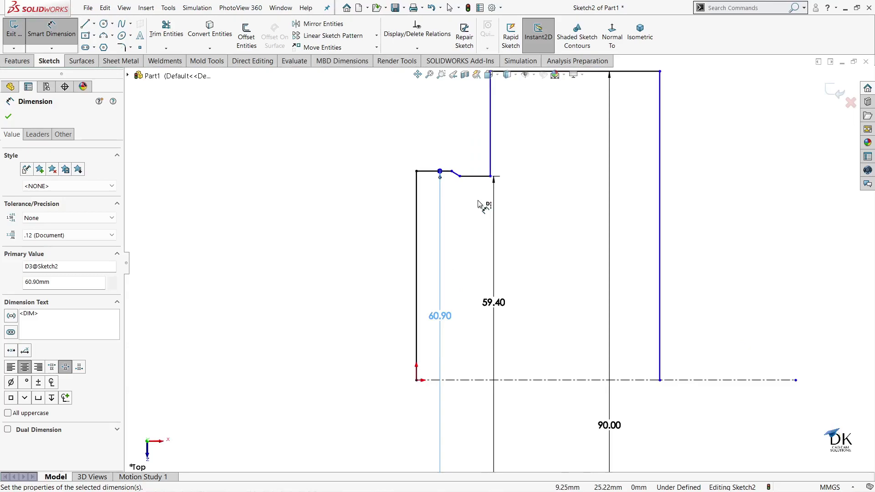
pyautogui.scroll(-2, 480, 205)
pyautogui.click(448, 173)
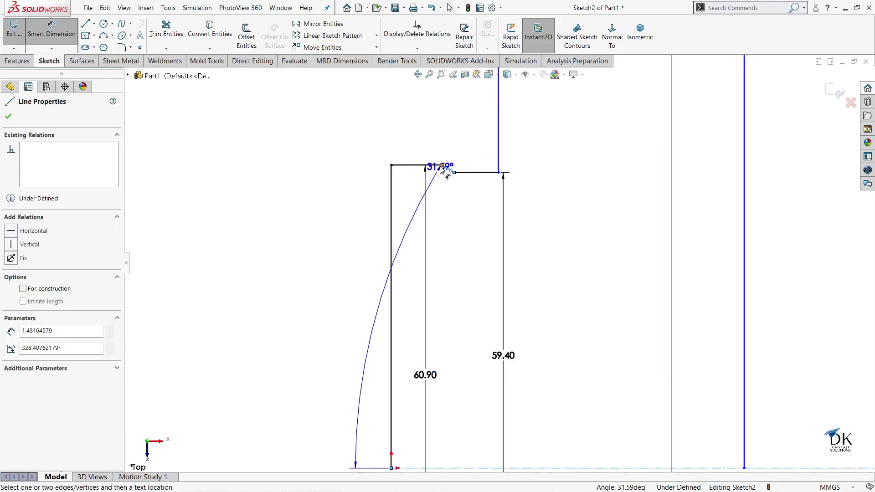
pyautogui.click(421, 165)
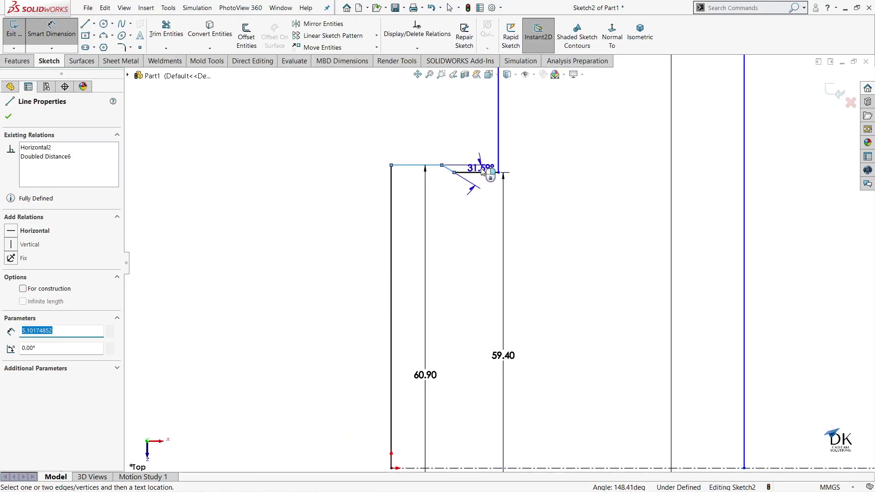
pyautogui.click(530, 195)
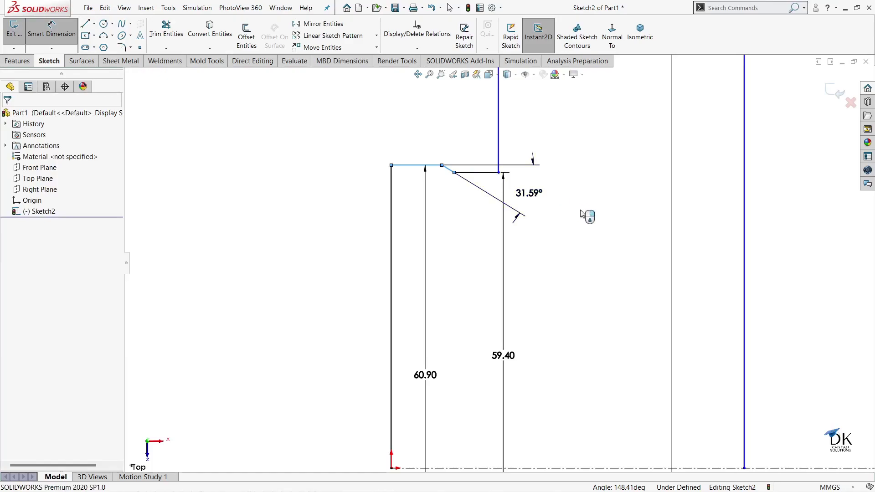
pyautogui.write('45')
pyautogui.press('Return')
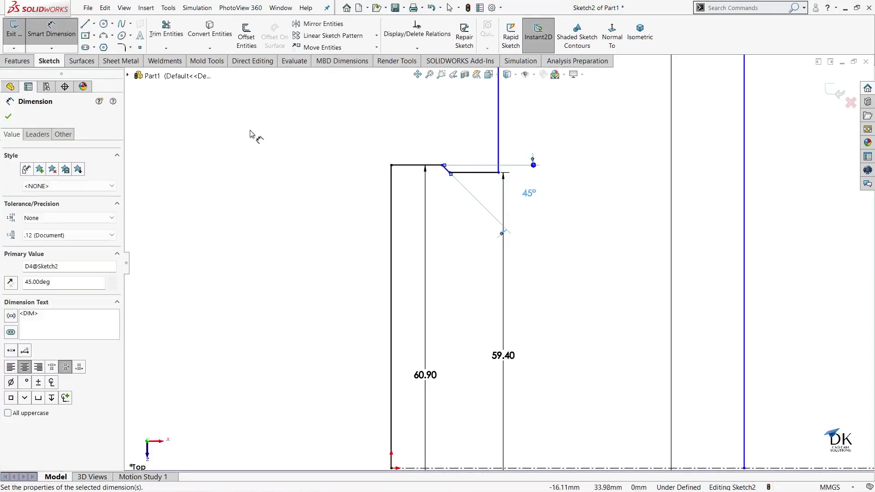
pyautogui.press('f')
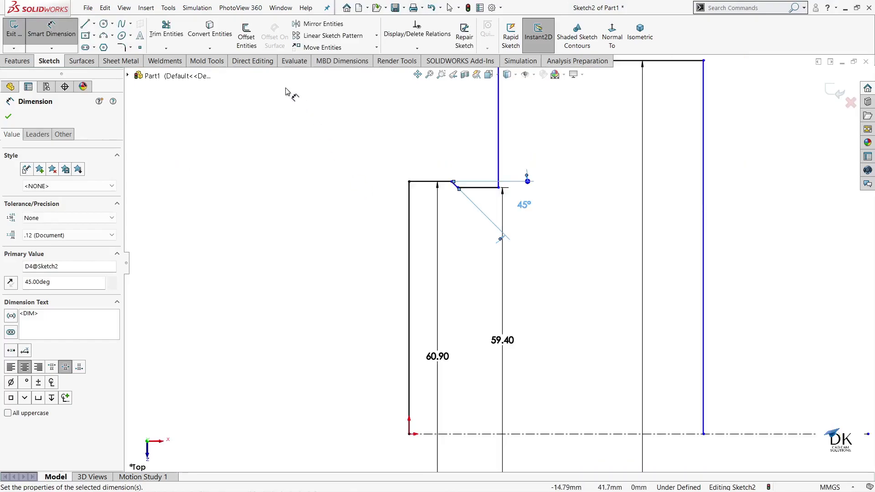
# Dimension the top-left ledge length and the chamfer width to 3.75 mm each.
pyautogui.click(409, 181)
pyautogui.click(453, 182)
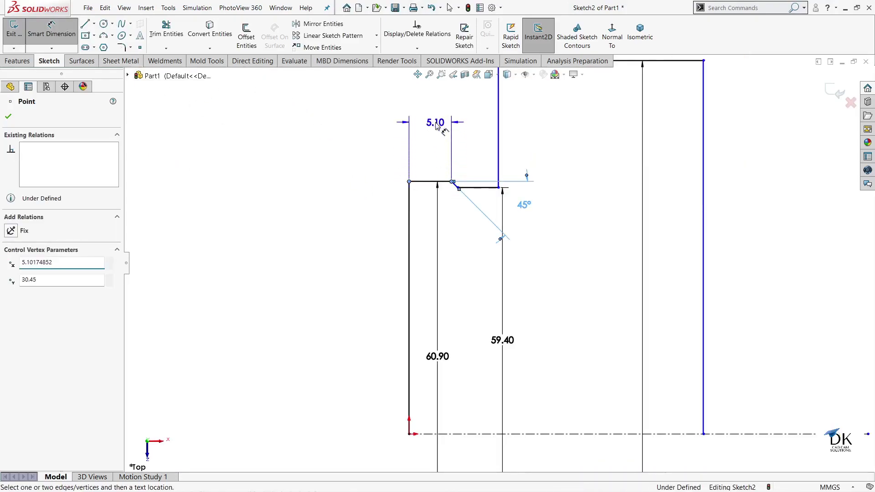
pyautogui.click(441, 127)
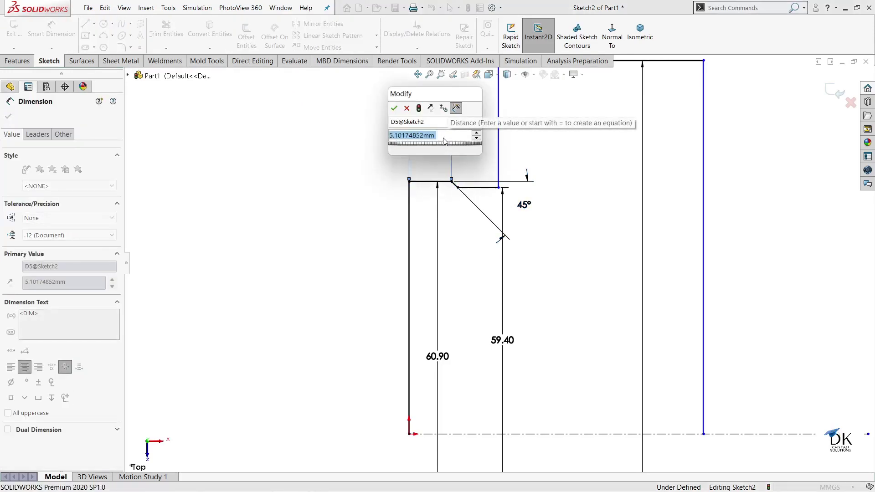
pyautogui.write('3.75')
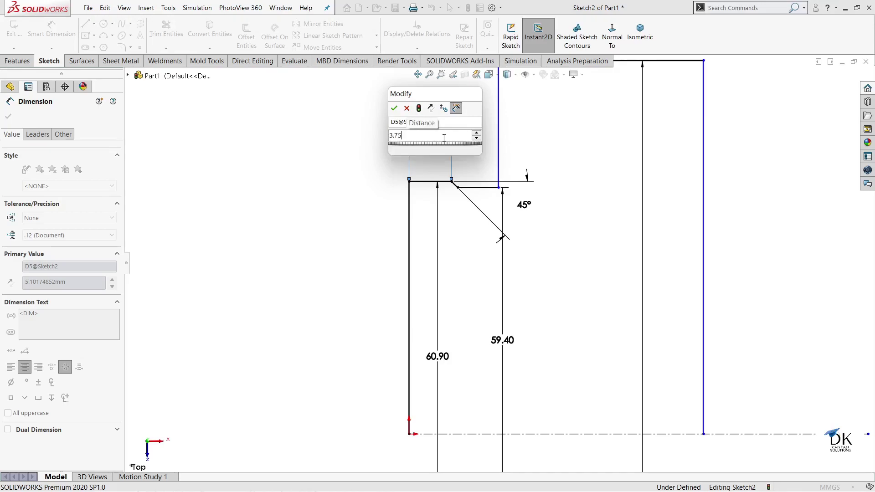
pyautogui.press('Return')
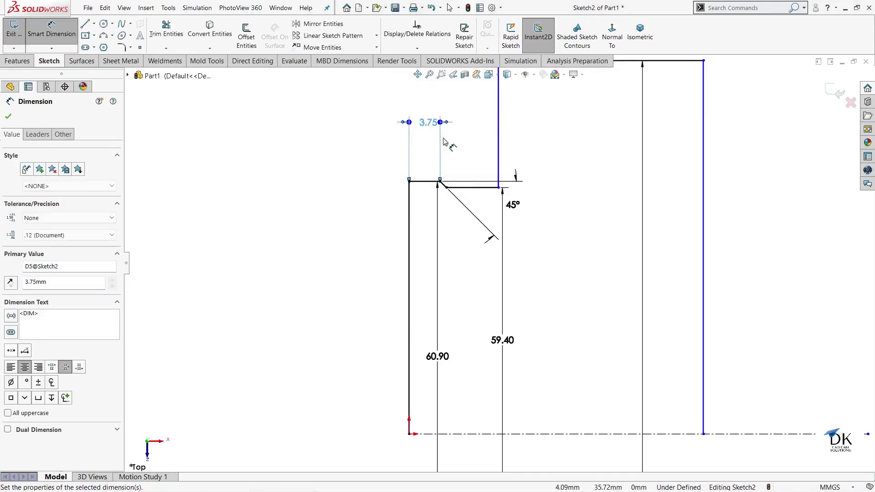
pyautogui.click(440, 182)
pyautogui.click(500, 174)
pyautogui.click(478, 140)
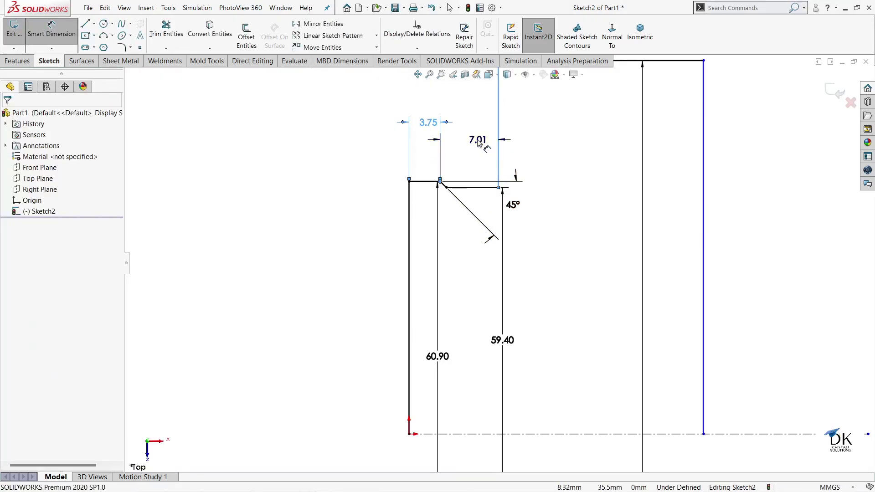
pyautogui.write('3.75')
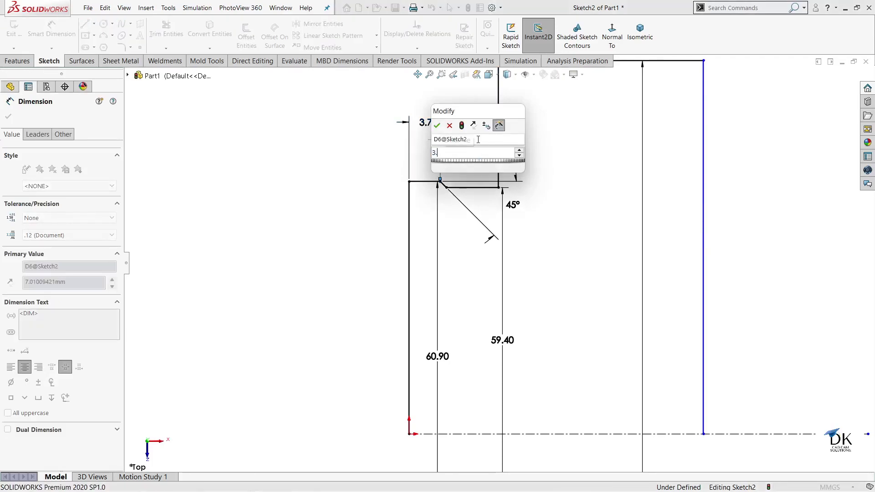
pyautogui.press('Return')
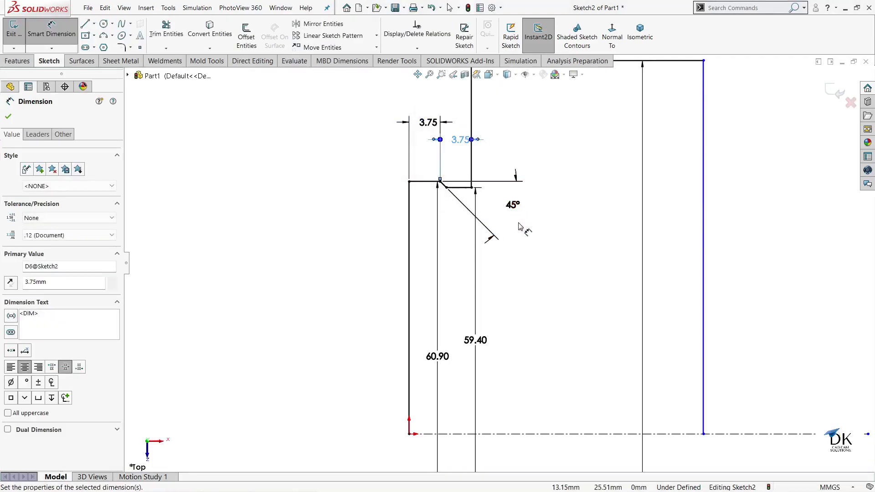
# Dimension the profile's top edge to 23 mm and finish dimensioning.
pyautogui.scroll(1, 522, 228)
pyautogui.scroll(1, 543, 203)
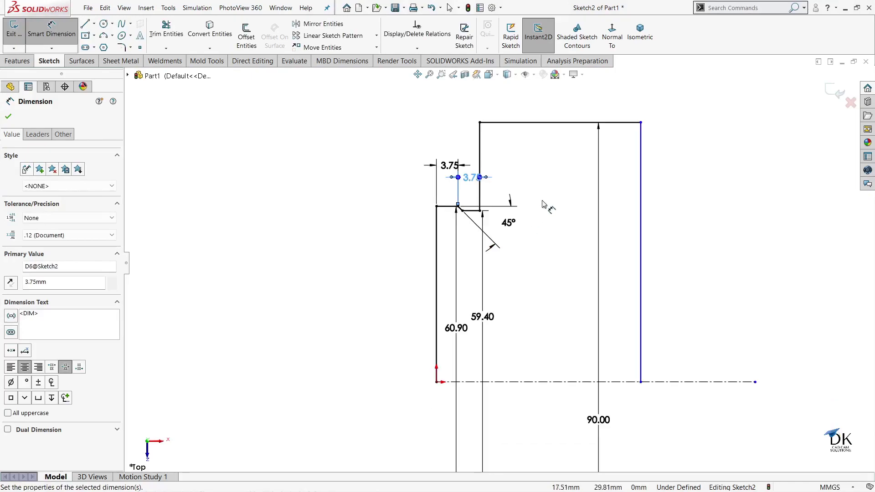
pyautogui.click(550, 123)
pyautogui.click(550, 104)
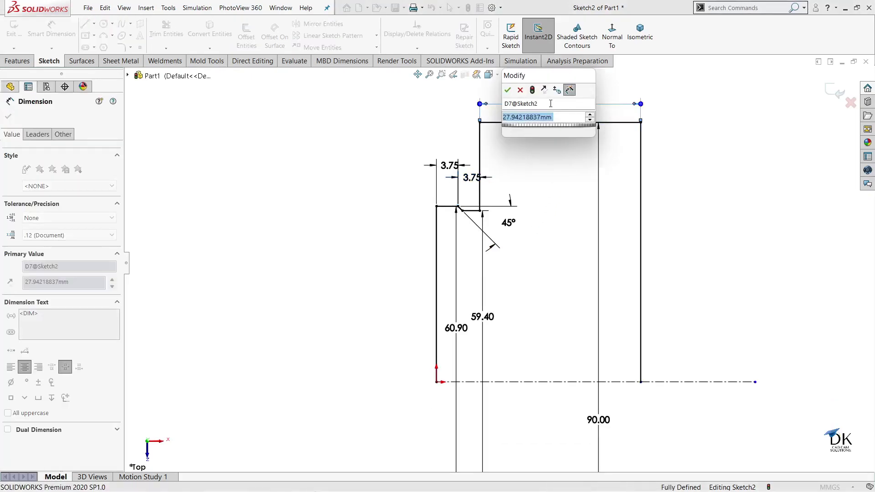
pyautogui.write('23')
pyautogui.press('Return')
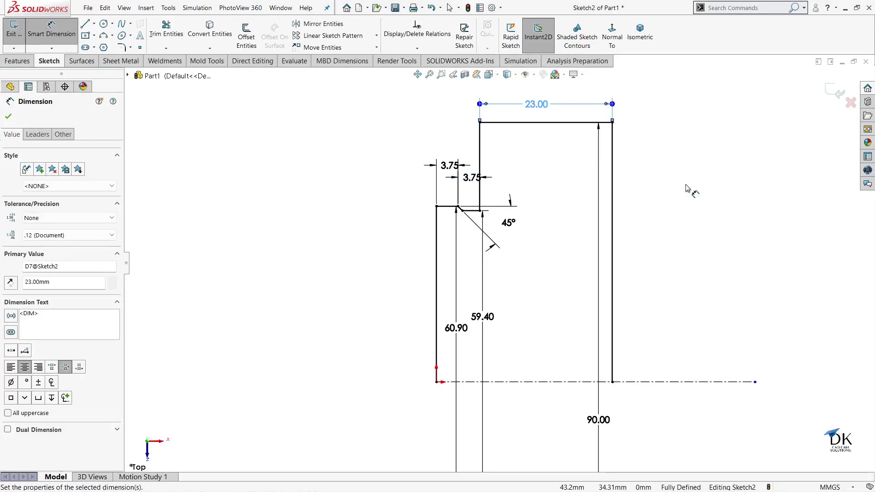
pyautogui.scroll(-2, 684, 188)
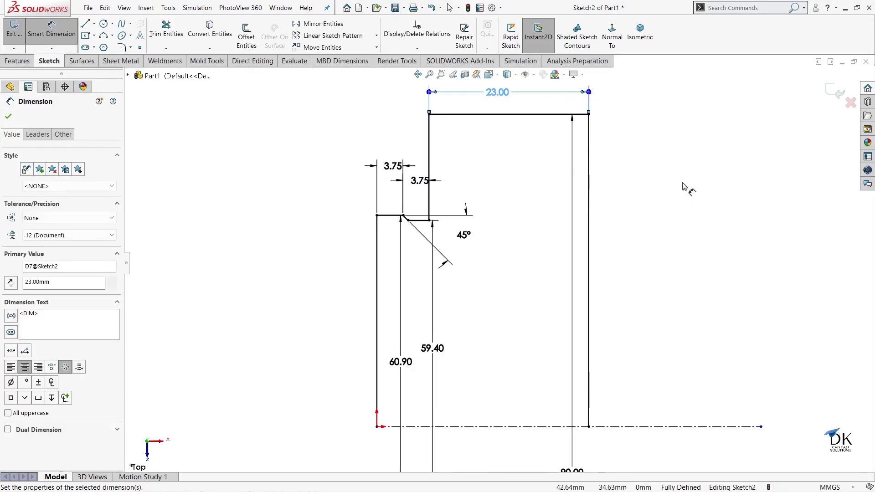
pyautogui.click(8, 118)
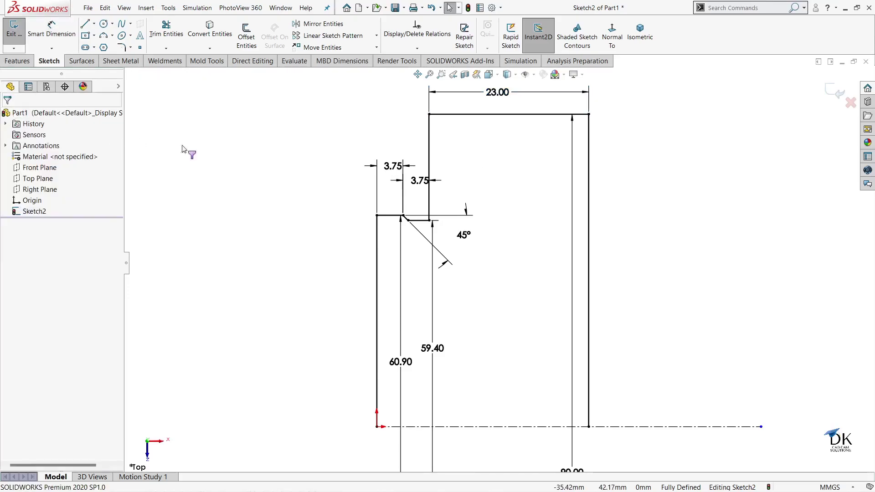
# Revolve Sketch2 a full 360° about its centerline, auto-closing the sketch, to create Revolve1.
pyautogui.click(827, 89)
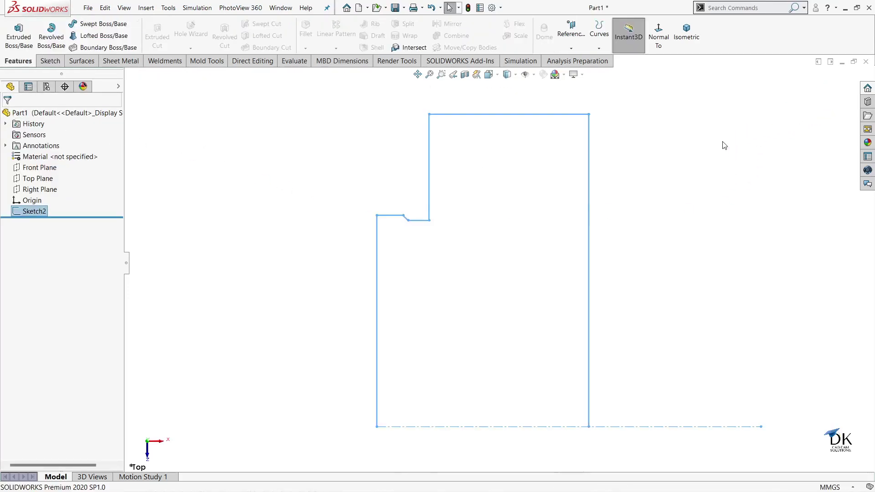
pyautogui.click(52, 30)
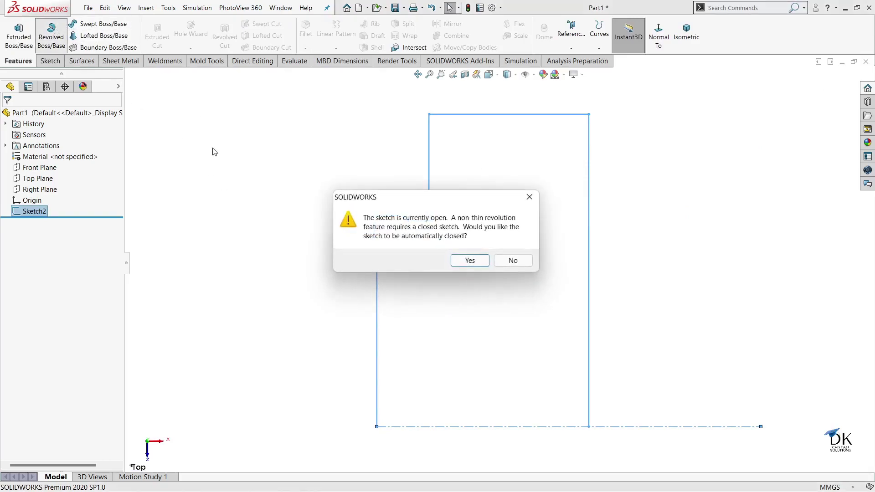
pyautogui.click(465, 262)
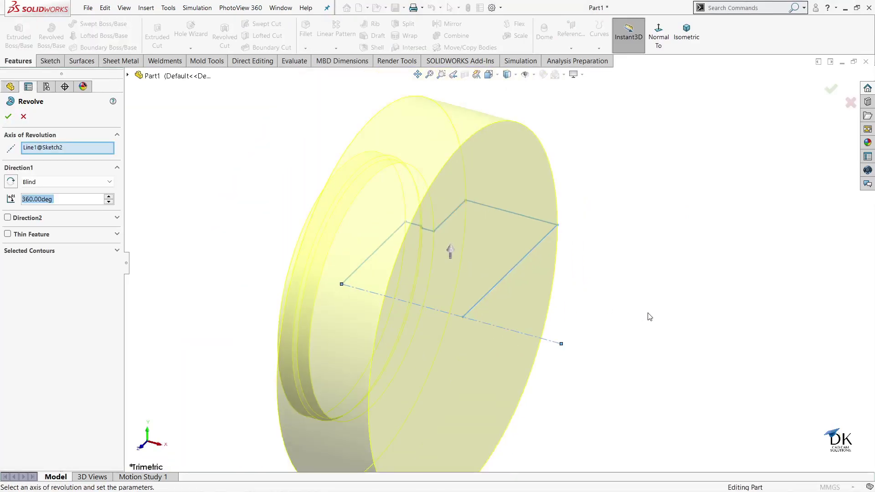
pyautogui.moveTo(601, 222)
pyautogui.mouseDown(button='middle')
pyautogui.moveTo(686, 266)
pyautogui.moveTo(630, 238)
pyautogui.moveTo(634, 247)
pyautogui.mouseUp(button='middle')
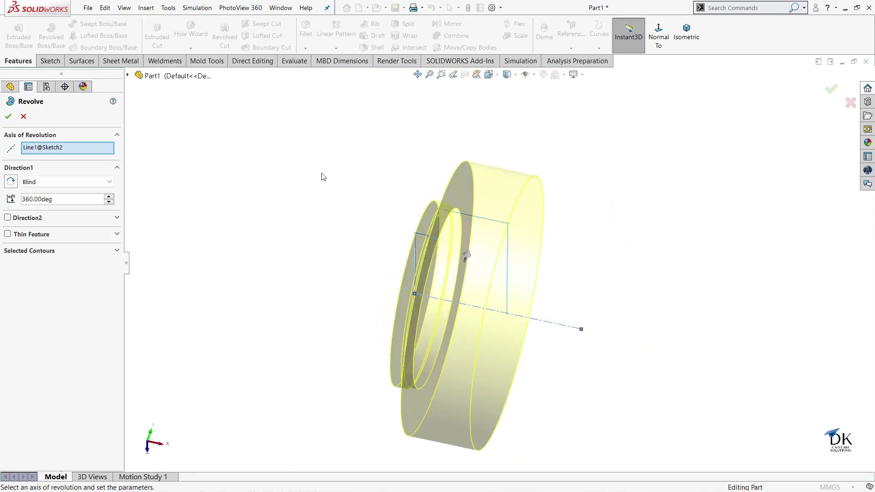
pyautogui.click(9, 117)
pyautogui.moveTo(621, 188)
pyautogui.mouseDown(button='middle')
pyautogui.moveTo(707, 226)
pyautogui.moveTo(683, 246)
pyautogui.moveTo(599, 222)
pyautogui.moveTo(643, 166)
pyautogui.moveTo(637, 250)
pyautogui.moveTo(631, 232)
pyautogui.moveTo(656, 374)
pyautogui.mouseUp(button='middle')
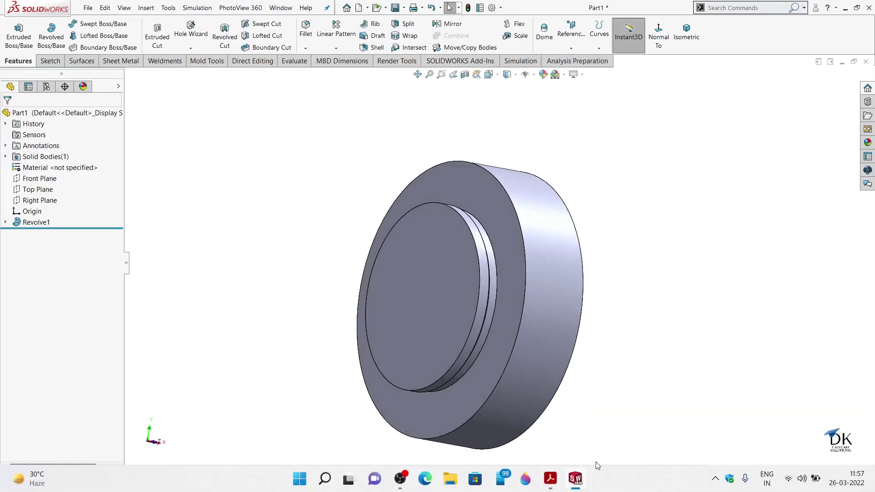
pyautogui.click(551, 479)
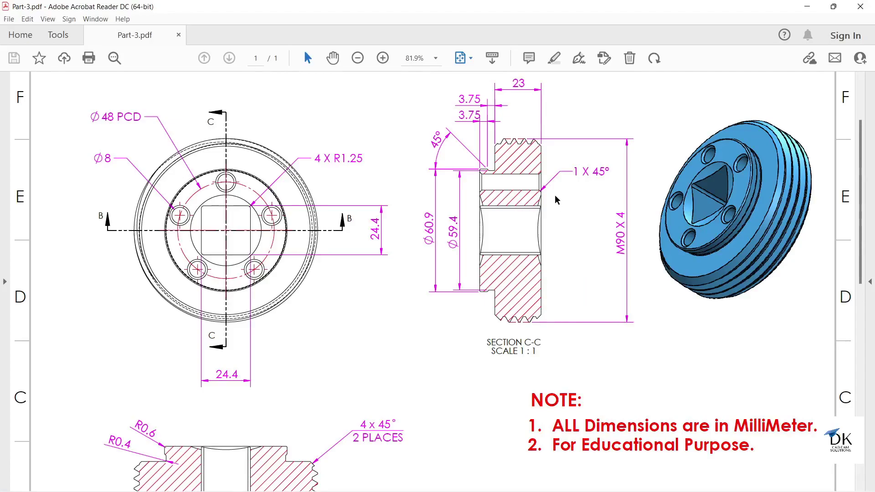
pyautogui.scroll(-1, 447, 312)
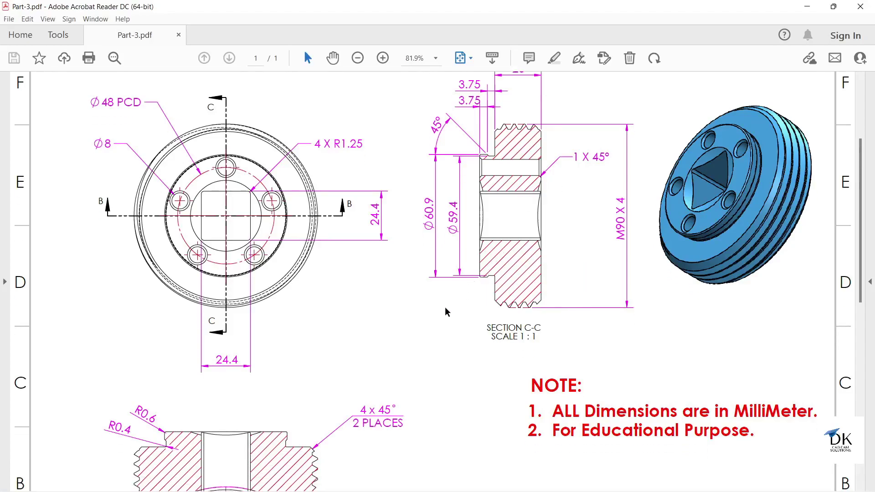
pyautogui.scroll(2, 447, 303)
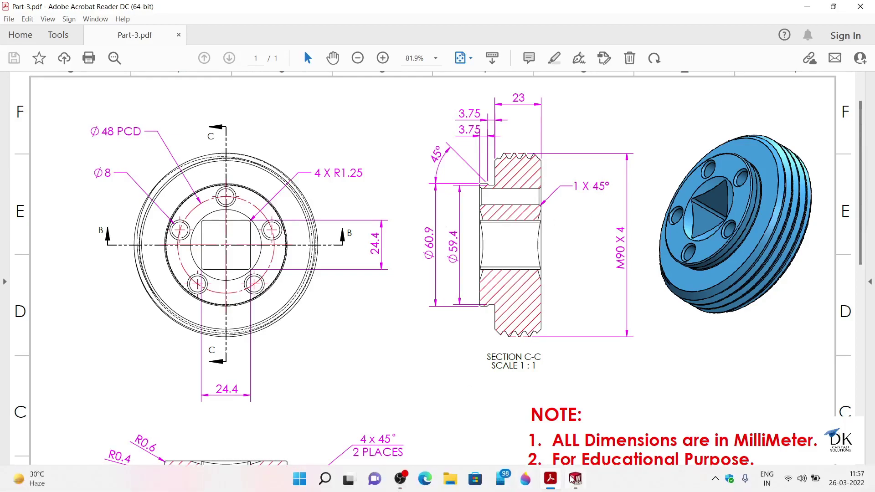
pyautogui.click(575, 478)
# Start Sketch3 on the plug's inner front face with a Ø48 construction circle at the origin.
pyautogui.click(470, 279)
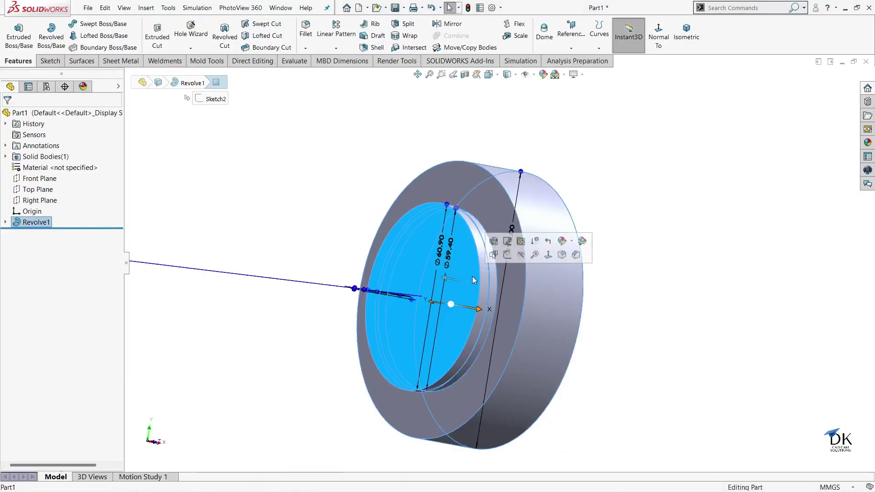
pyautogui.click(502, 253)
pyautogui.click(612, 34)
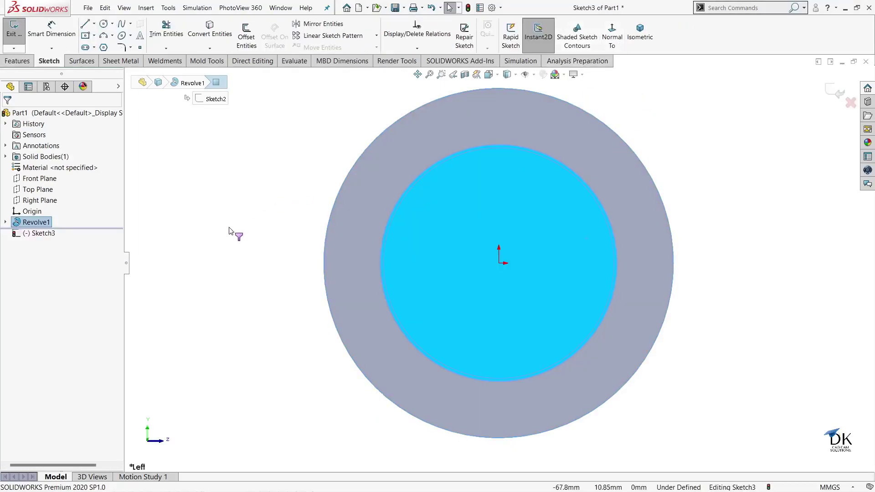
pyautogui.click(105, 23)
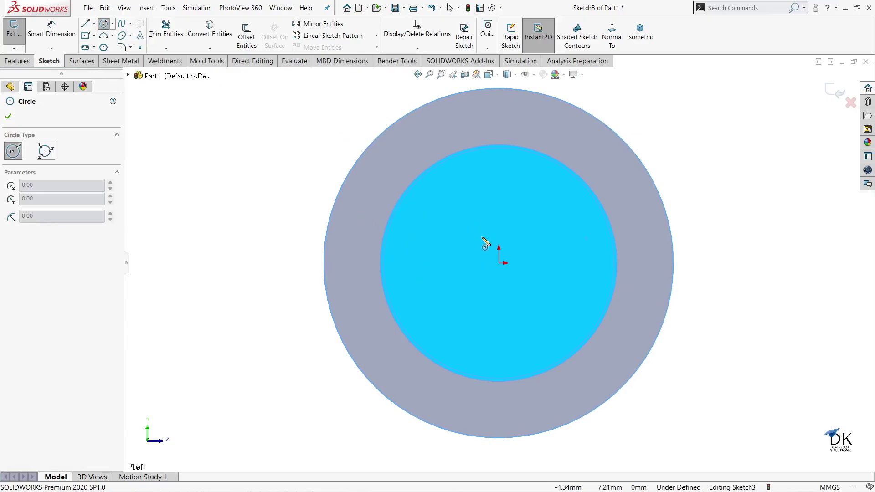
pyautogui.click(499, 263)
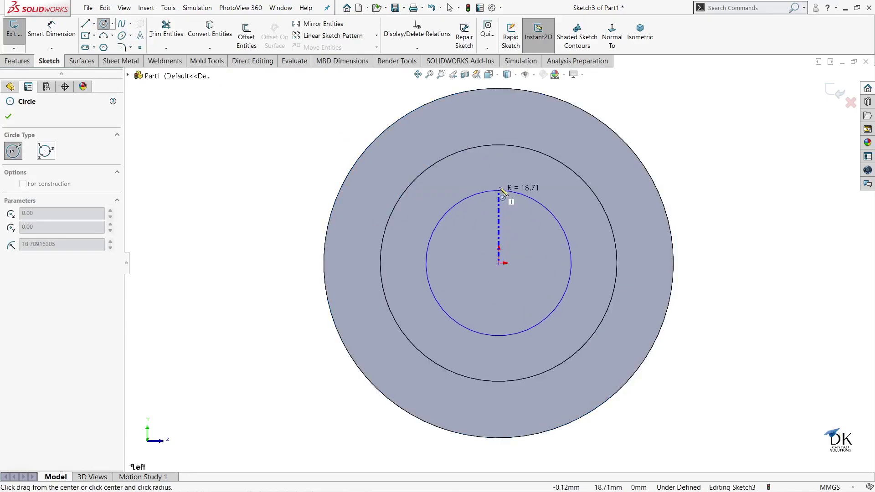
pyautogui.click(504, 184)
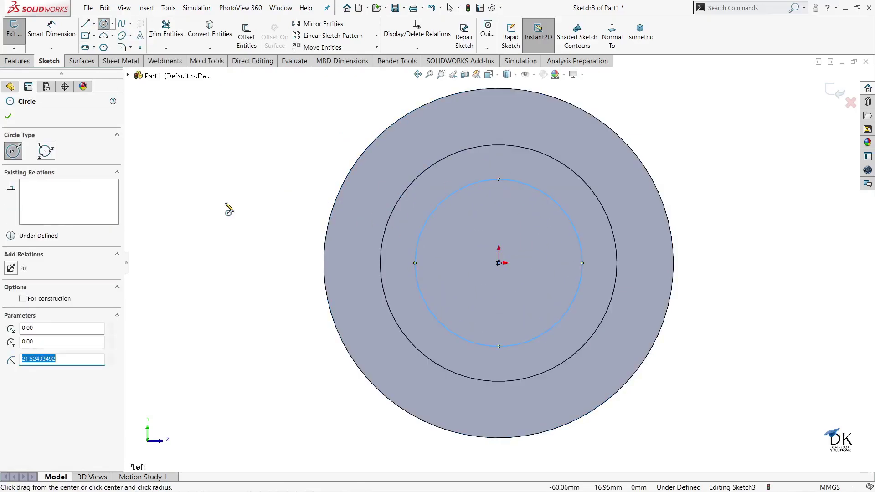
pyautogui.click(23, 298)
pyautogui.click(8, 116)
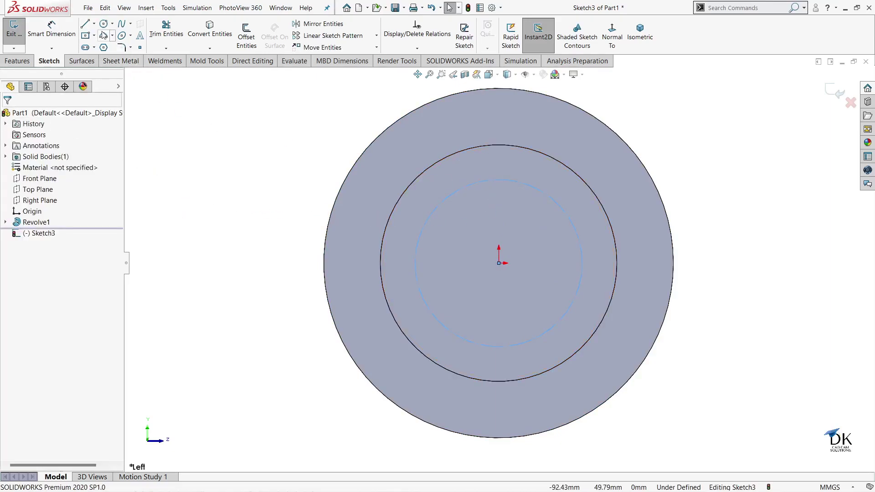
pyautogui.click(61, 25)
pyautogui.click(474, 185)
pyautogui.write('48')
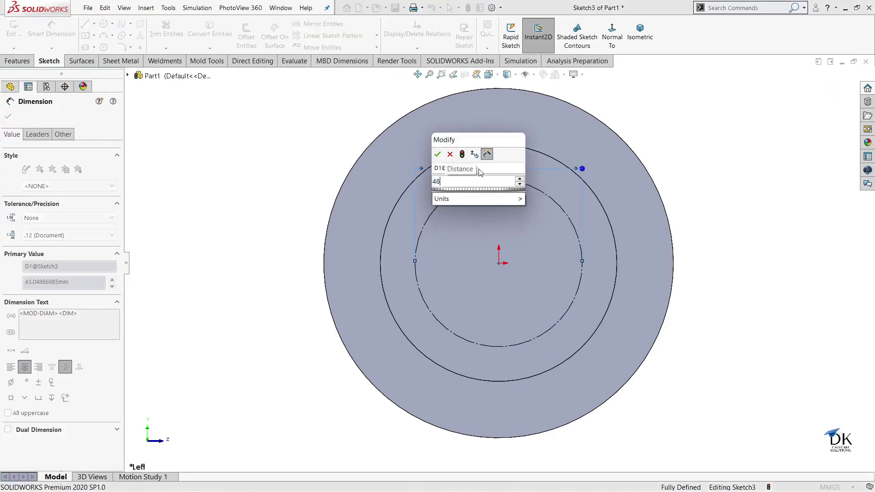
pyautogui.press('Return')
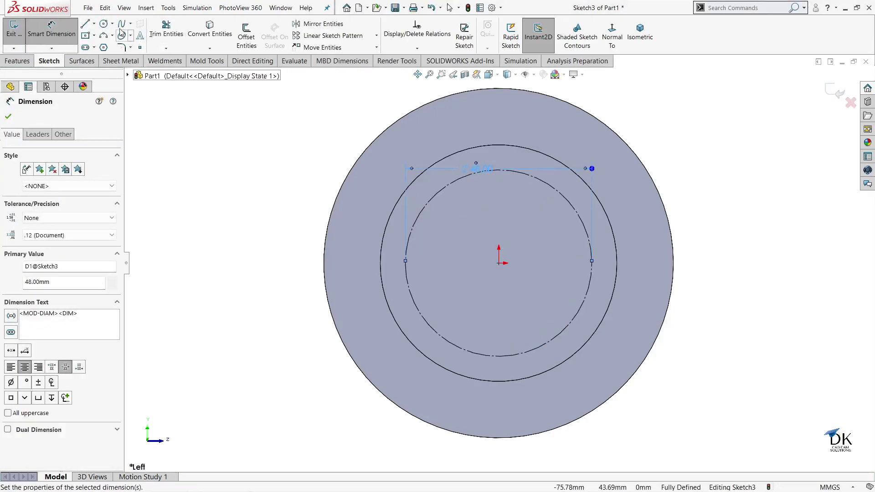
# Add an 8 mm diameter circle centred on the top point of the Ø48 circle.
pyautogui.click(104, 24)
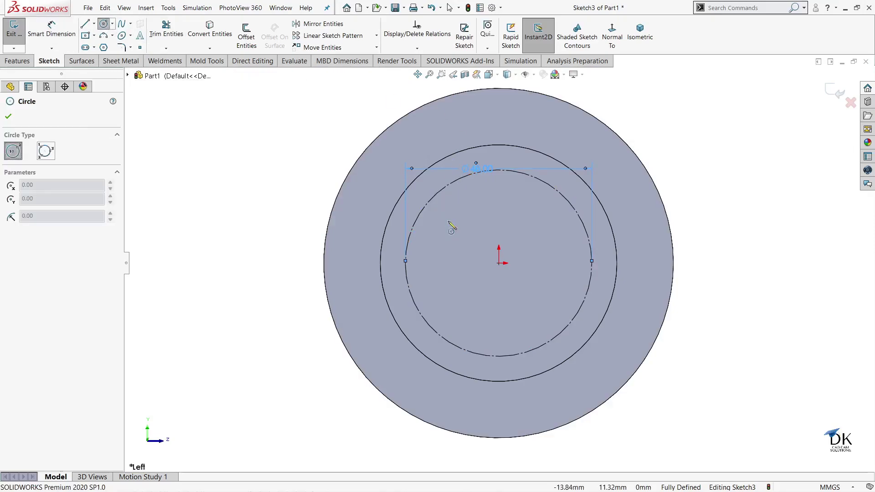
pyautogui.click(499, 170)
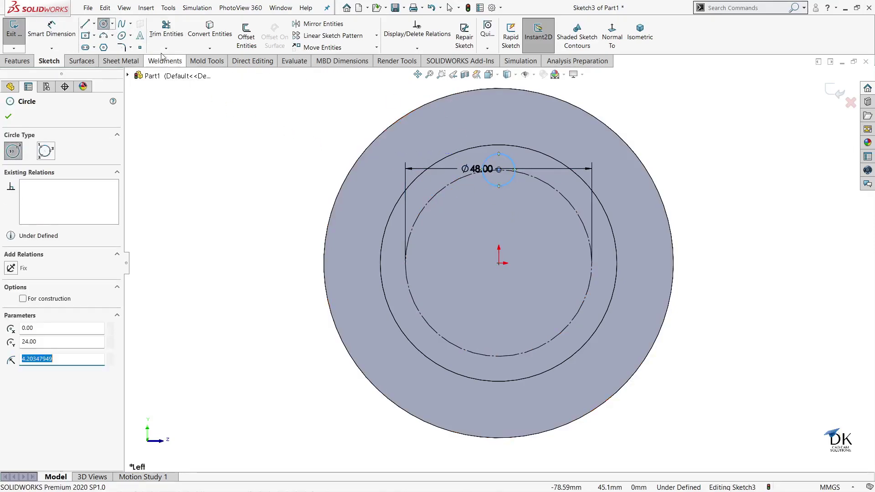
pyautogui.click(67, 26)
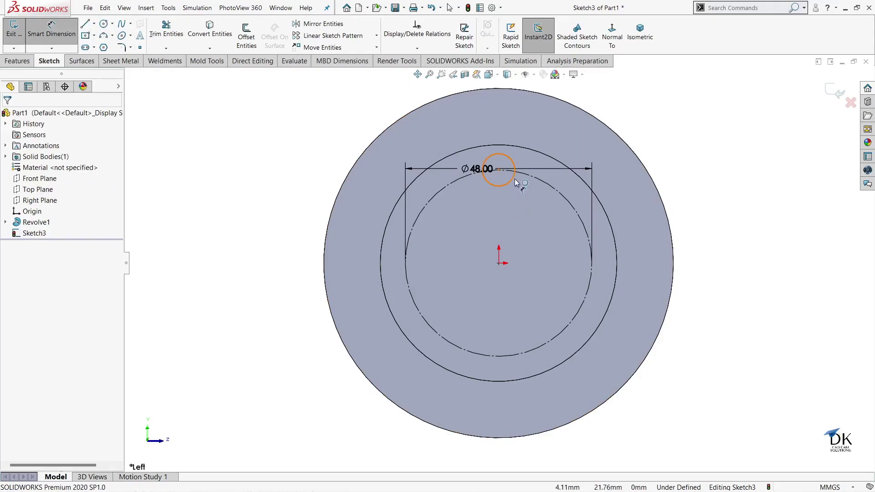
pyautogui.click(515, 178)
pyautogui.click(520, 197)
pyautogui.write('8')
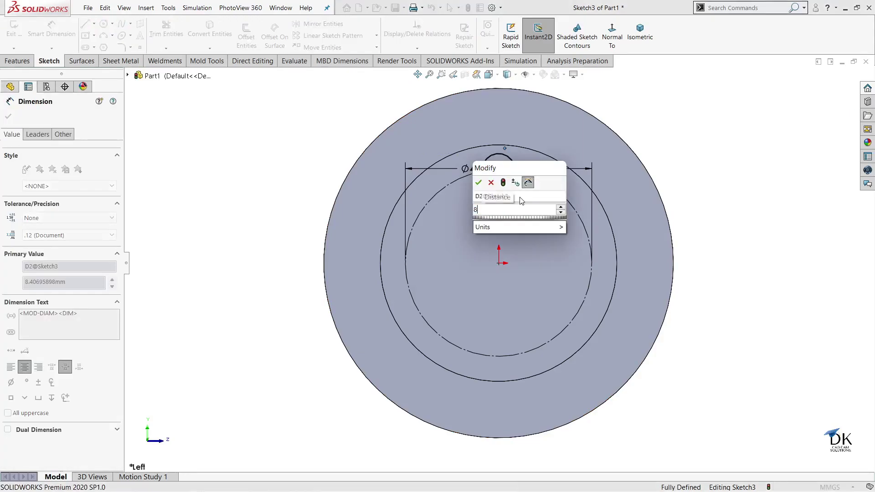
pyautogui.press('Return')
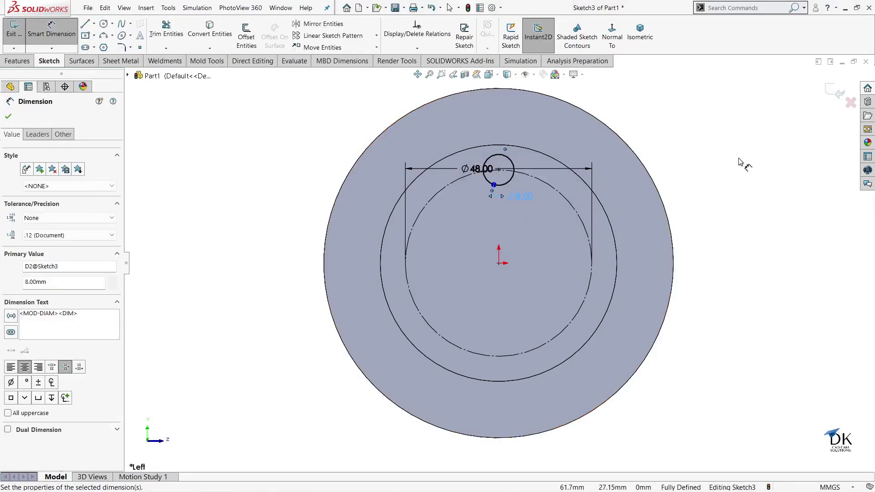
# Circular-pattern the 8 mm circle into 5 instances about the origin, then exit Sketch3.
pyautogui.click(377, 36)
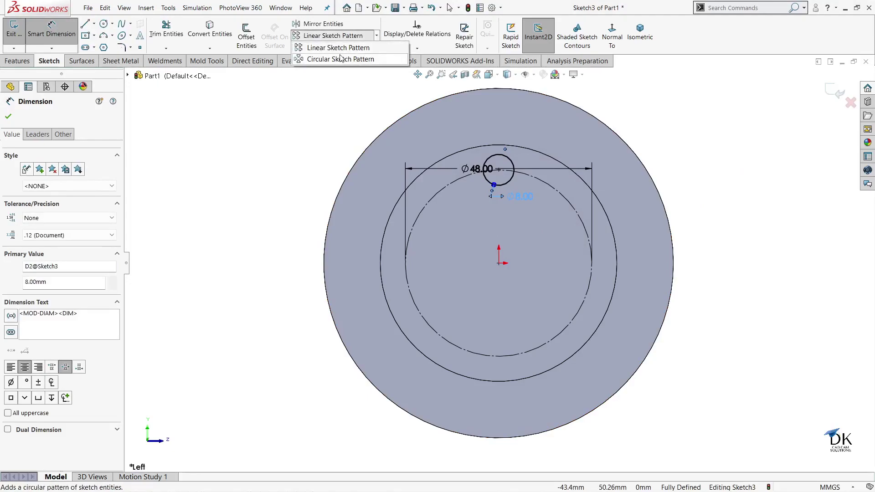
pyautogui.click(339, 62)
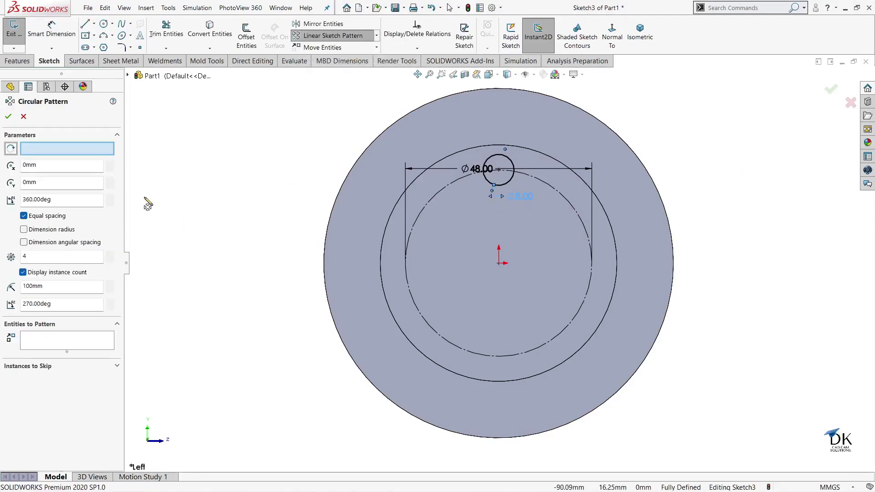
pyautogui.click(81, 149)
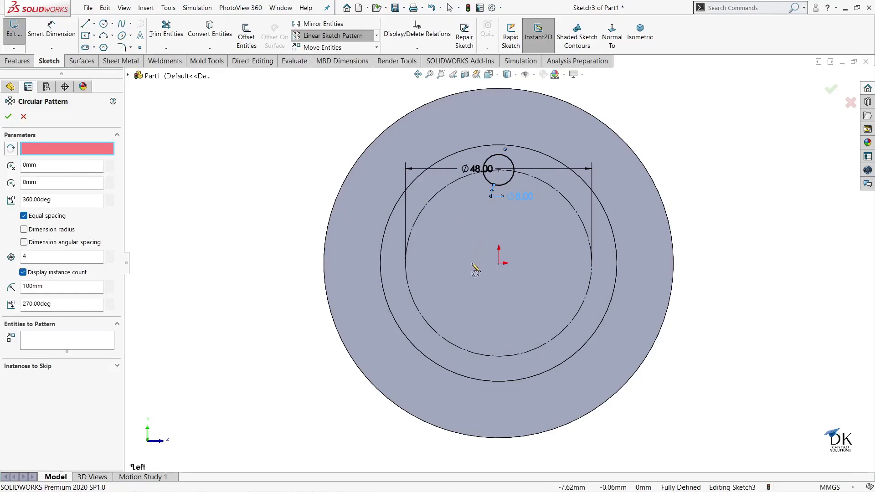
pyautogui.click(499, 264)
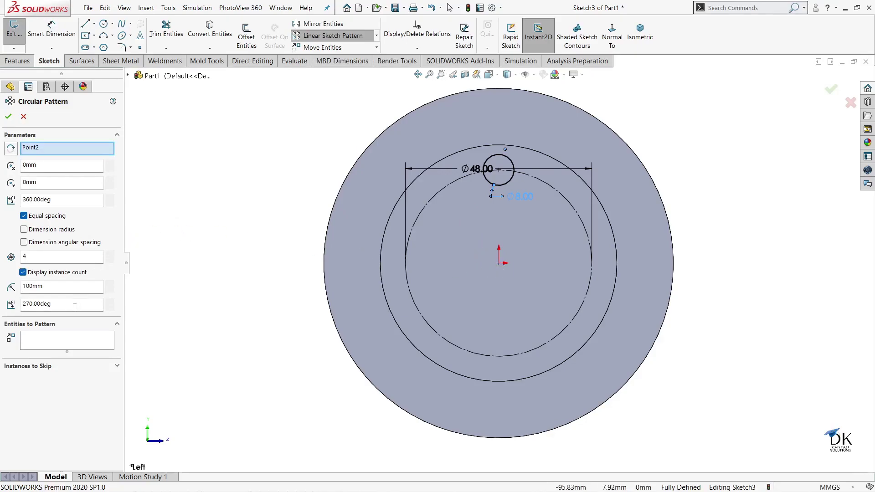
pyautogui.click(85, 334)
pyautogui.click(492, 183)
pyautogui.click(44, 253)
pyautogui.write('5')
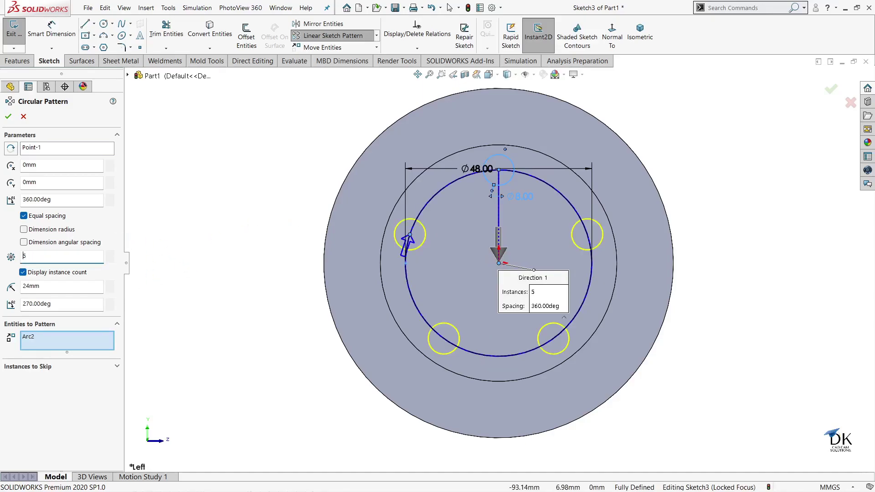
pyautogui.click(8, 116)
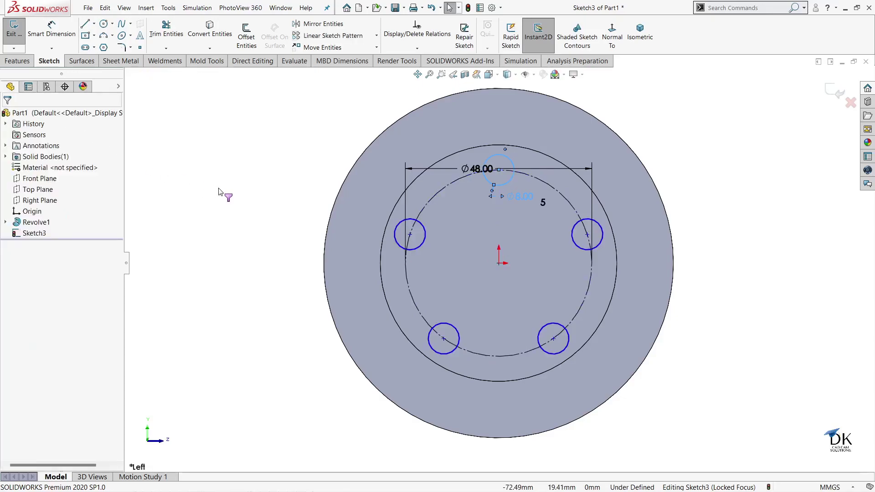
pyautogui.click(14, 28)
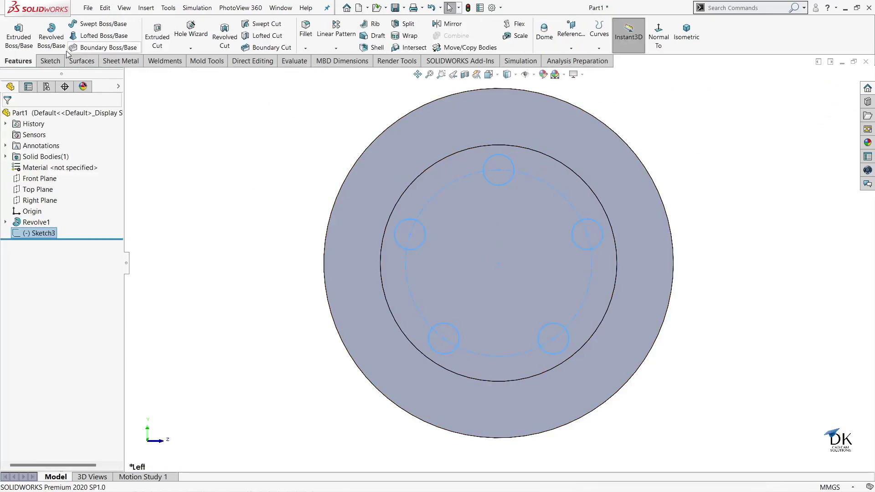
# Extrude-cut the five 8 mm circles Through All as Cut-Extrude1.
pyautogui.click(147, 39)
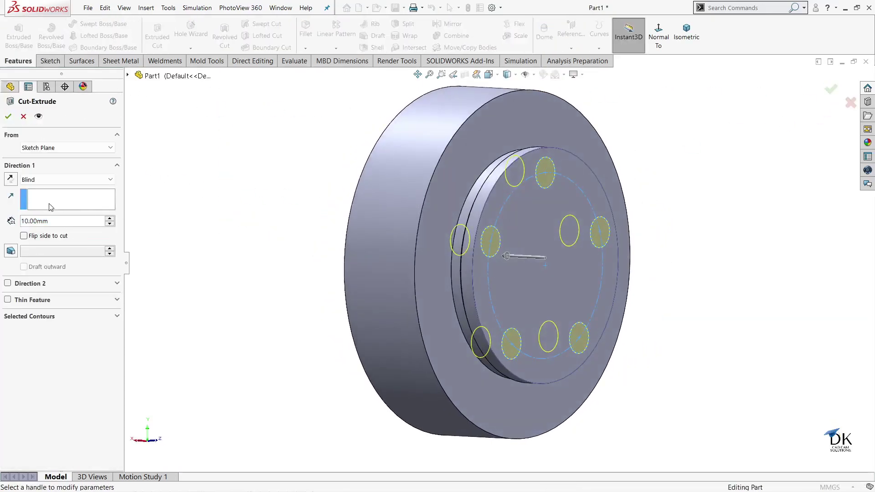
pyautogui.click(39, 181)
pyautogui.click(41, 198)
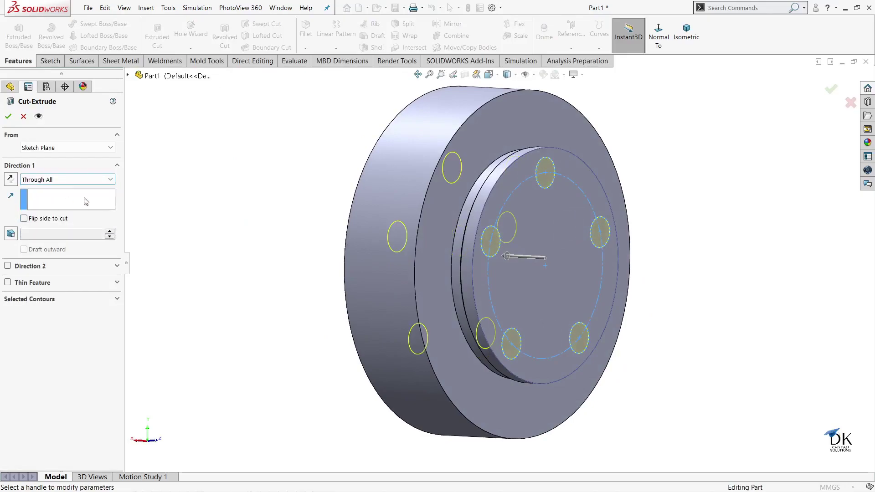
pyautogui.press('Return')
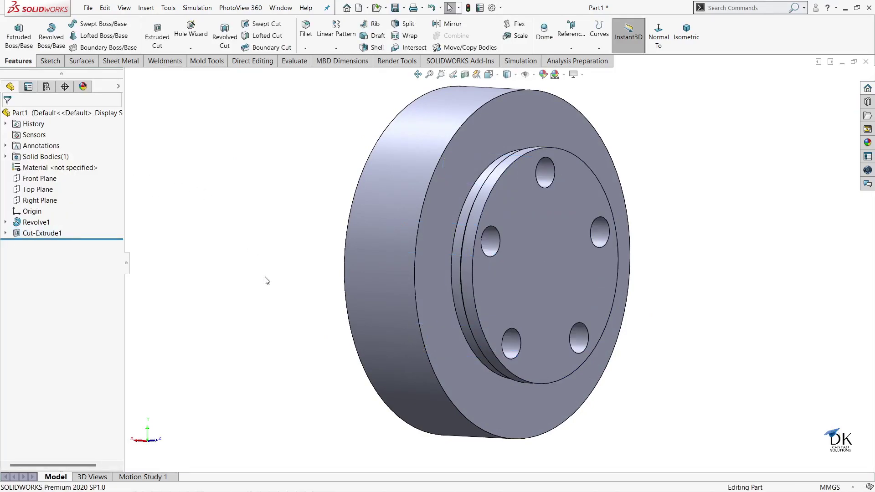
pyautogui.moveTo(257, 276)
pyautogui.mouseDown(button='middle')
pyautogui.moveTo(213, 248)
pyautogui.moveTo(178, 263)
pyautogui.moveTo(246, 312)
pyautogui.moveTo(151, 256)
pyautogui.moveTo(201, 268)
pyautogui.moveTo(189, 259)
pyautogui.mouseUp(button='middle')
pyautogui.scroll(2, 490, 275)
pyautogui.scroll(2, 491, 275)
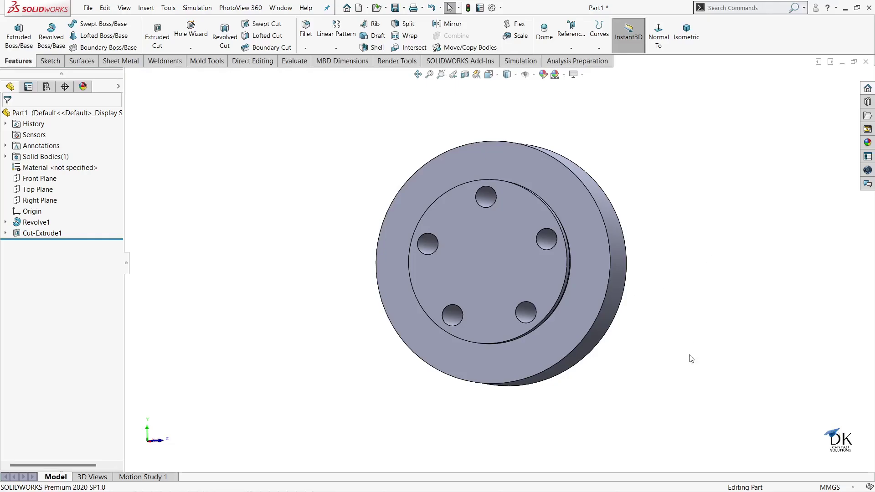
# Start Sketch4 on the plug's front face, view it Normal To, and check the PDF drawing.
pyautogui.click(488, 261)
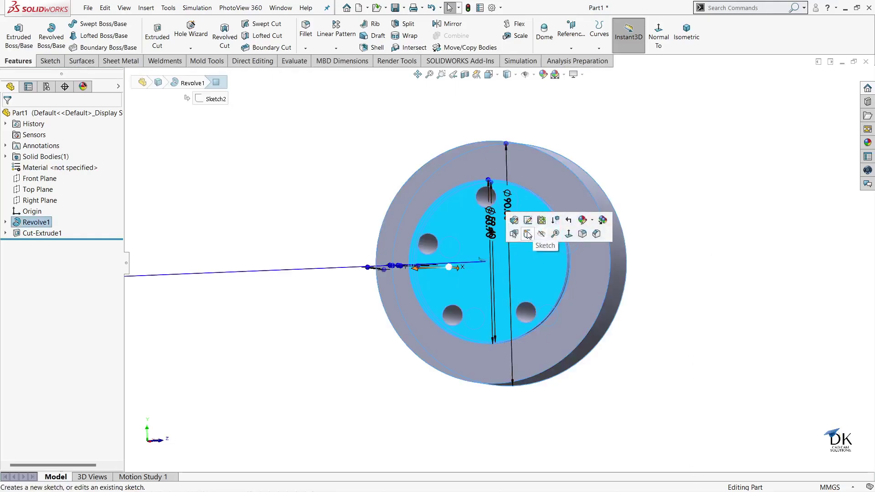
pyautogui.click(525, 221)
pyautogui.click(612, 36)
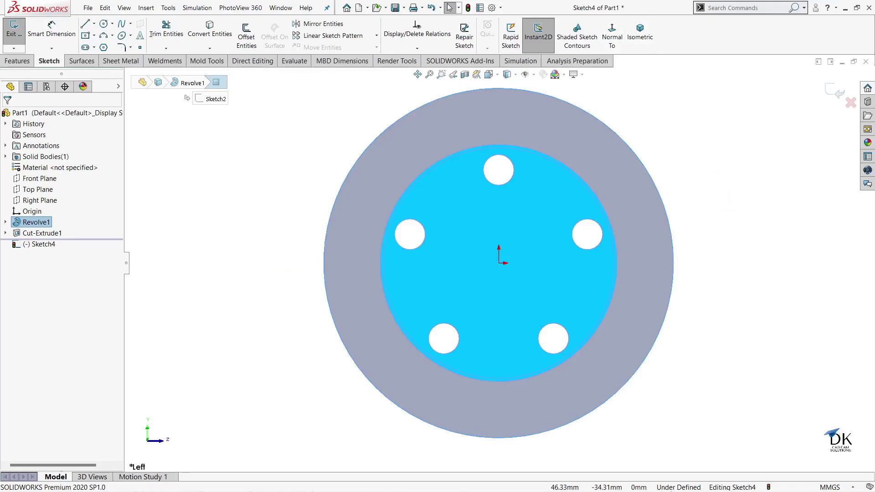
pyautogui.click(558, 478)
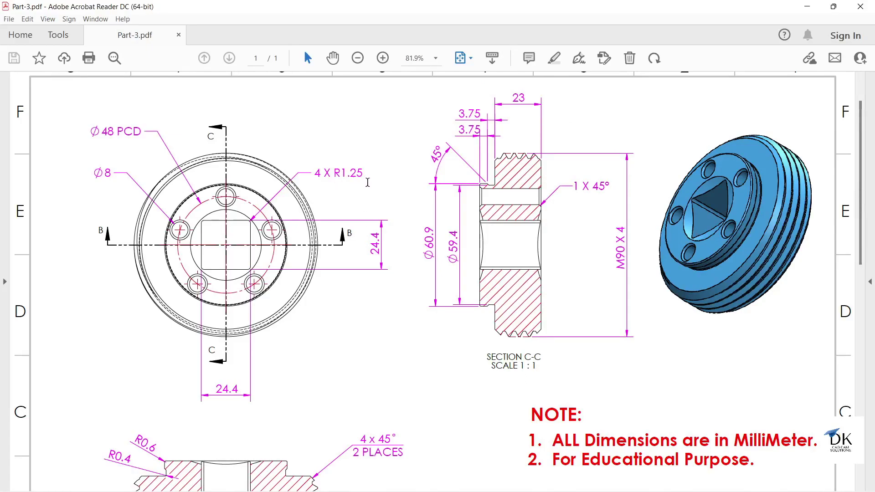
# Draw a center rectangle at the origin and dimension its width to 24.4 mm.
pyautogui.click(576, 480)
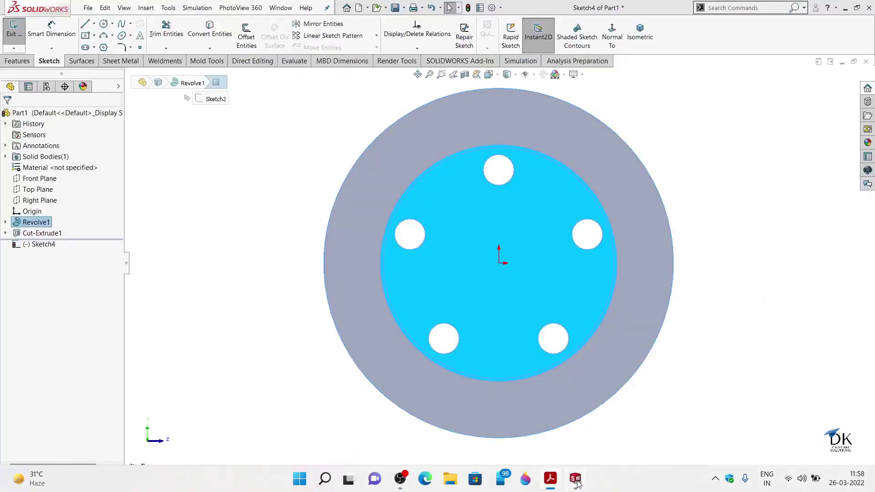
pyautogui.click(86, 35)
pyautogui.click(499, 263)
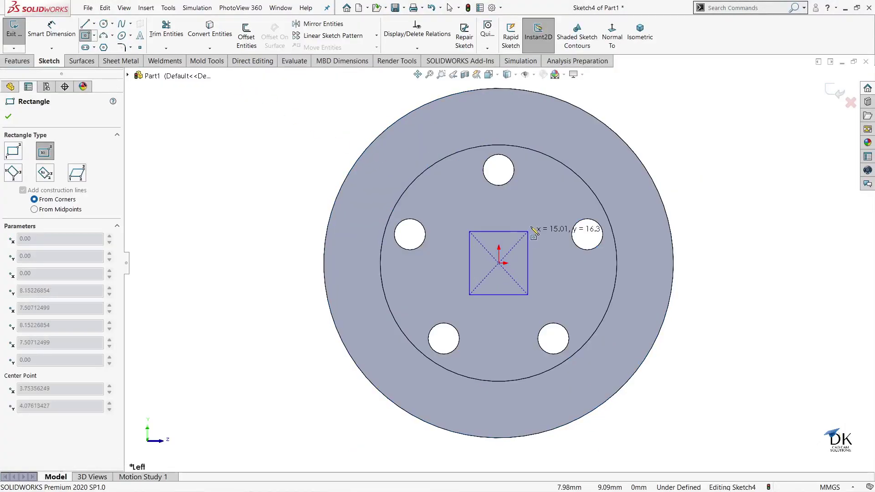
pyautogui.click(545, 214)
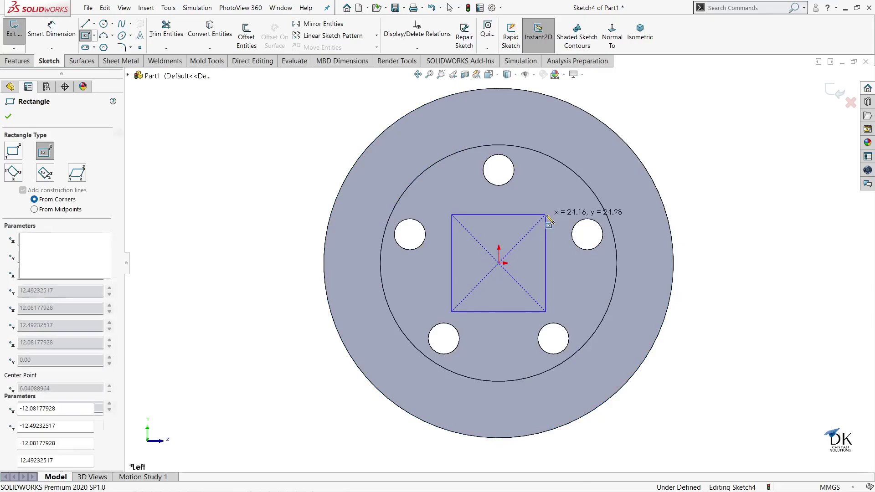
pyautogui.click(59, 31)
pyautogui.click(523, 215)
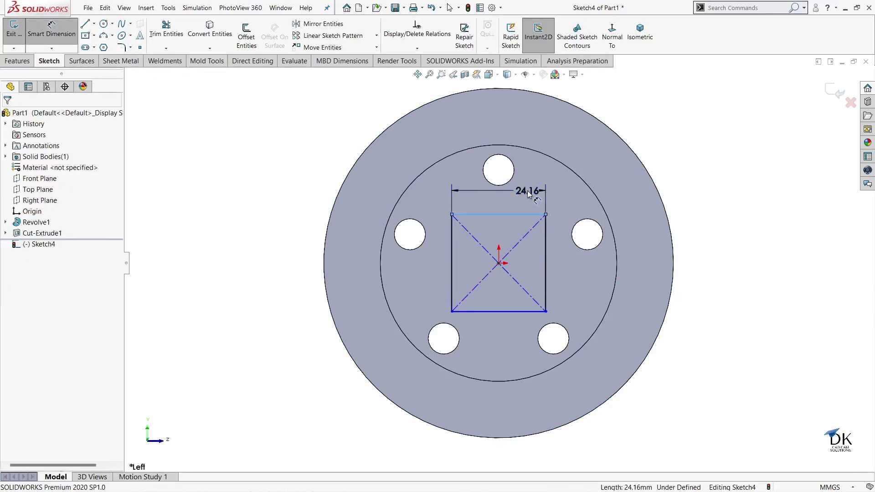
pyautogui.click(528, 195)
pyautogui.write('24.')
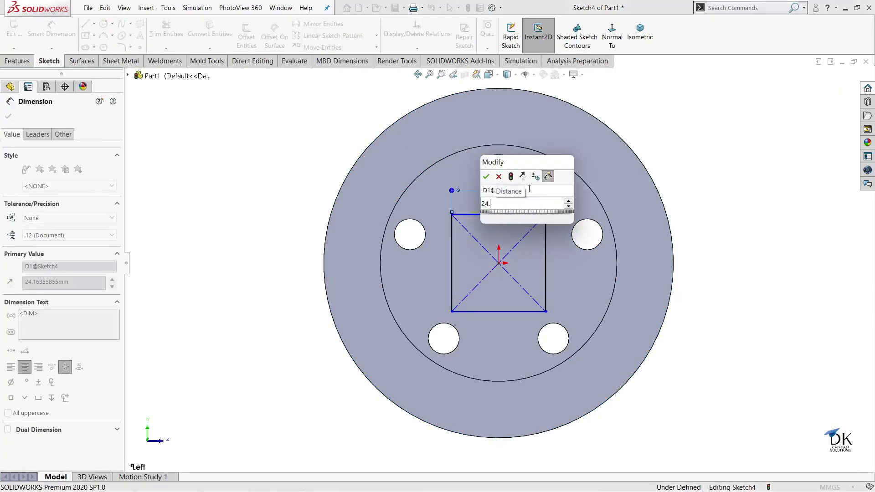
pyautogui.write('4')
pyautogui.press('Return')
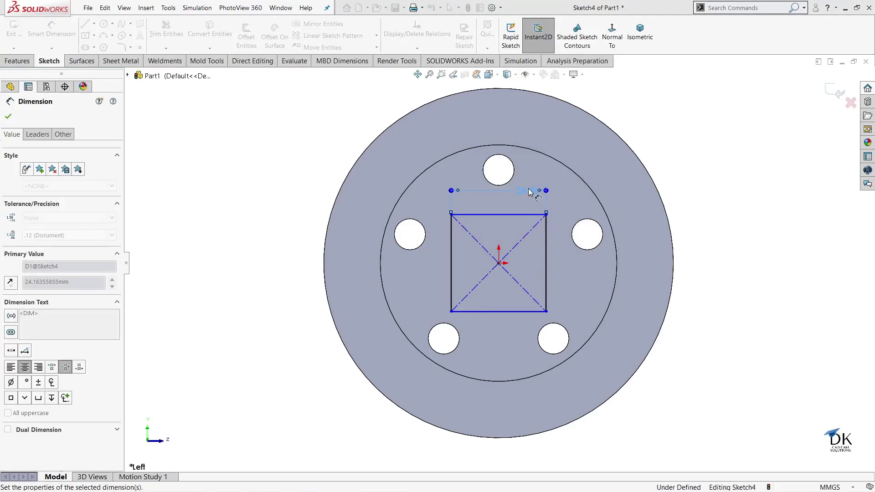
pyautogui.click(16, 115)
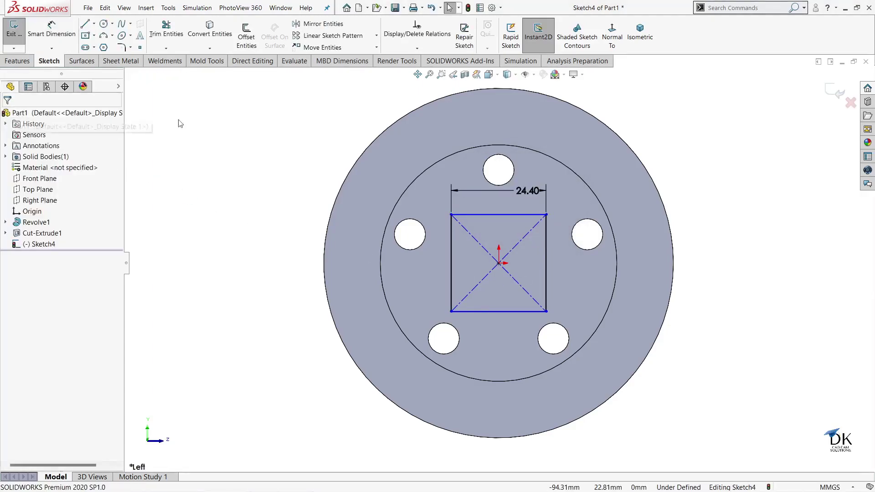
# Dimension the rectangle's left side to 24.40 mm, making a fully defined square.
pyautogui.click(503, 216)
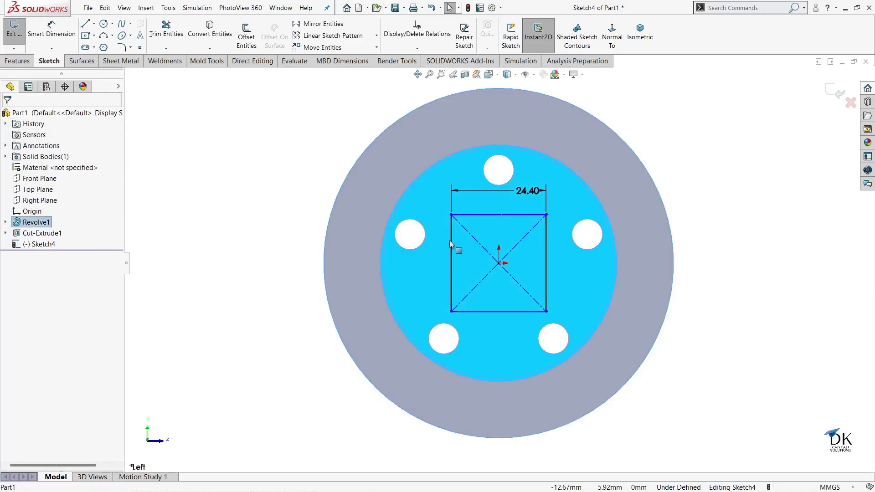
pyautogui.press('Escape')
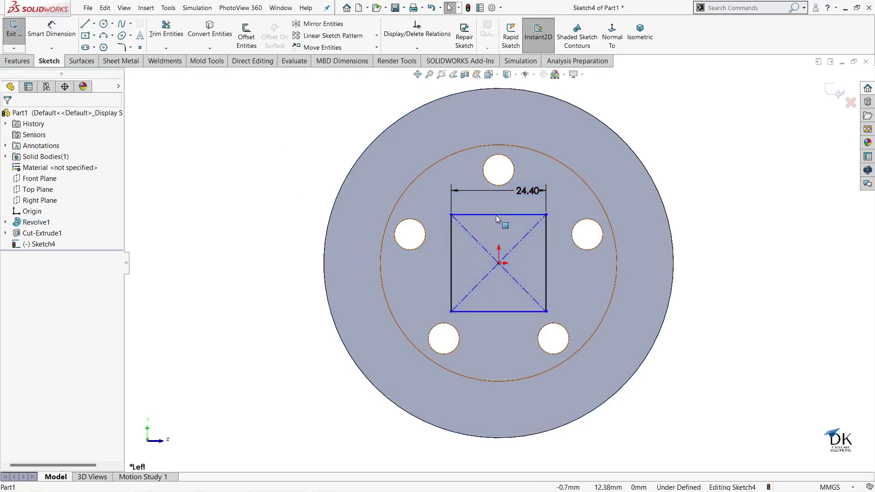
pyautogui.press('d')
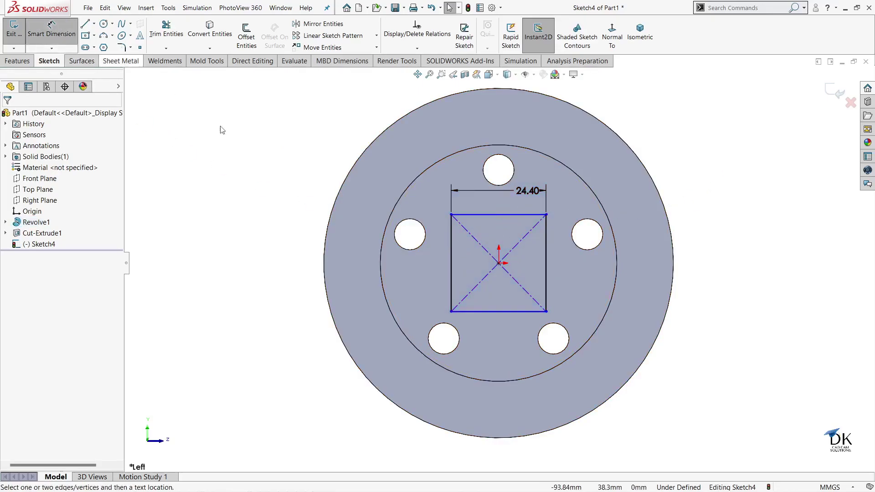
pyautogui.click(451, 263)
pyautogui.click(408, 263)
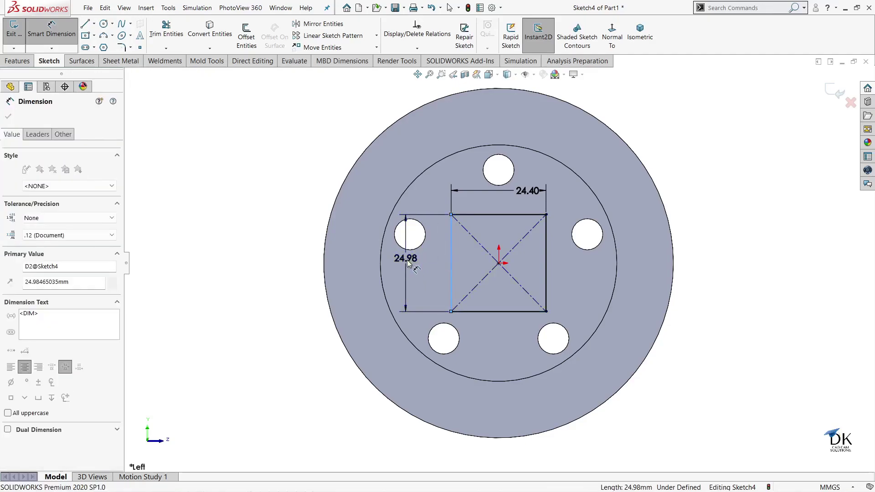
pyautogui.write('24')
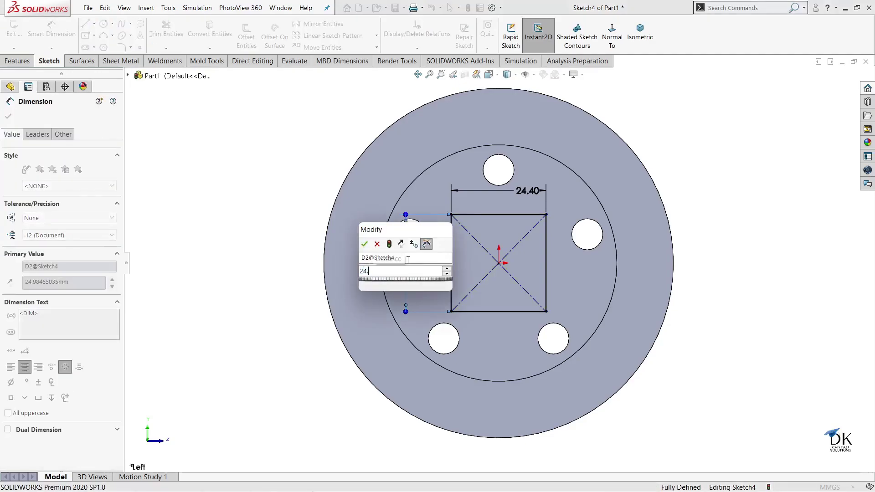
pyautogui.write('.4')
pyautogui.press('Return')
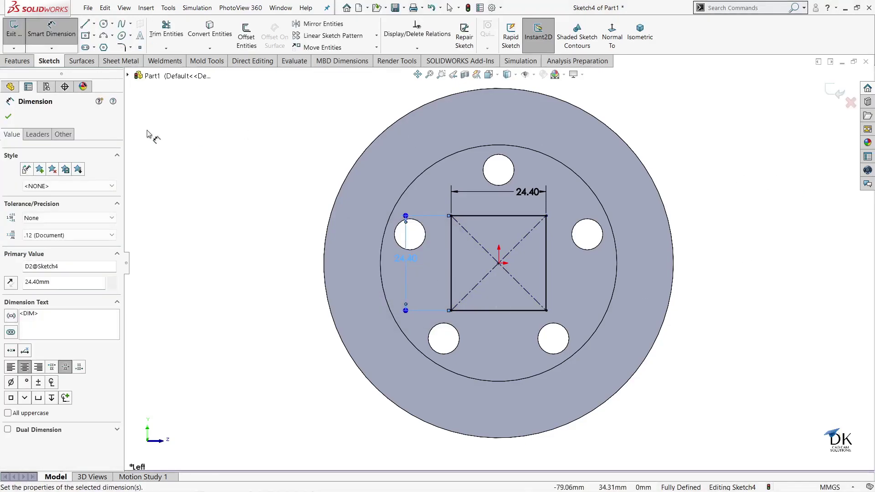
pyautogui.click(14, 120)
# Apply R1.25 sketch fillets to all four corners of the 24.40 mm square in Sketch4.
pyautogui.click(121, 48)
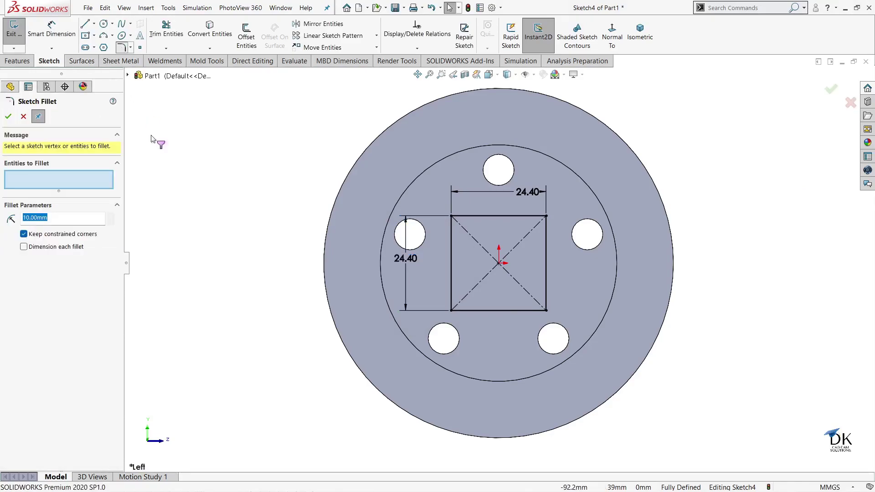
pyautogui.write('1')
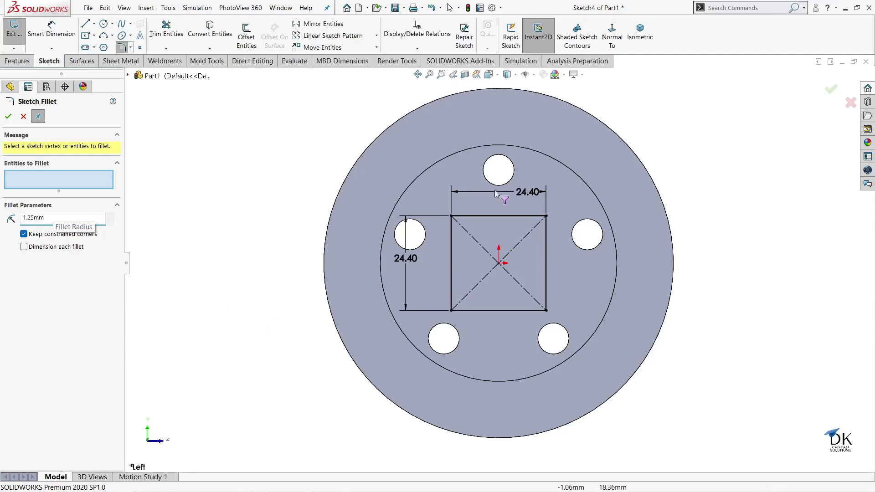
pyautogui.moveTo(425, 181)
pyautogui.mouseDown()
pyautogui.moveTo(563, 332)
pyautogui.moveTo(581, 335)
pyautogui.mouseUp()
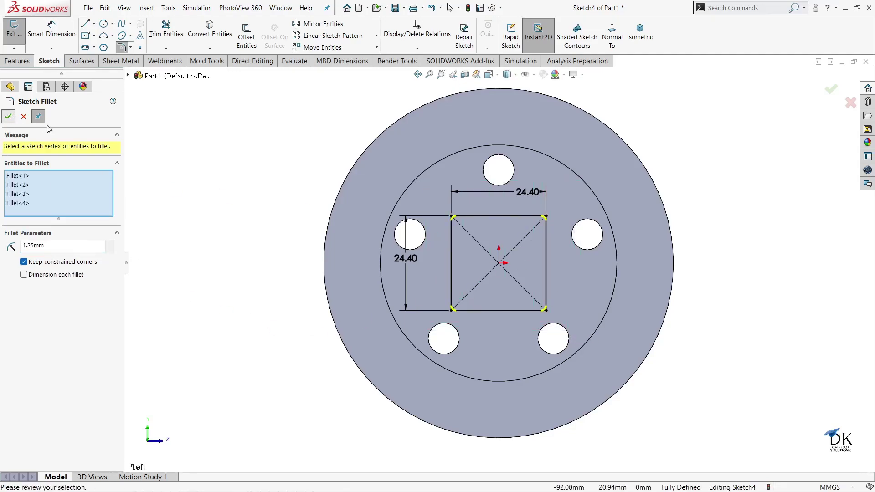
pyautogui.click(9, 116)
pyautogui.click(8, 116)
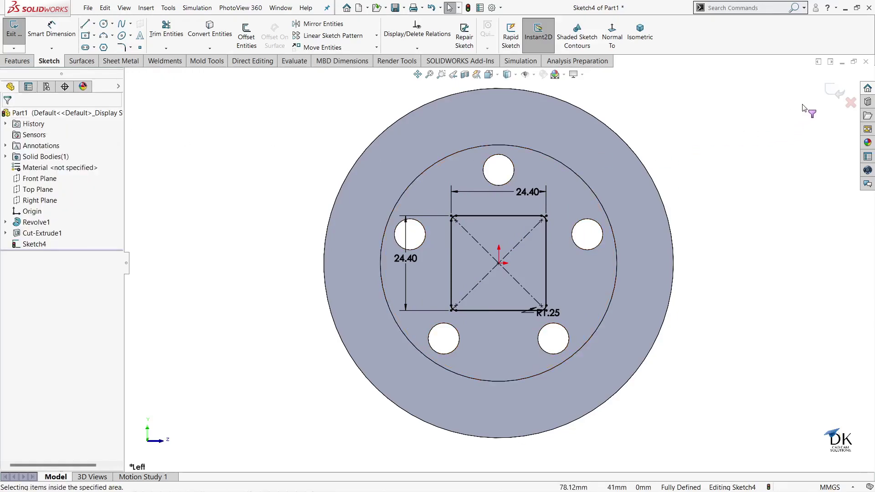
# Cut the filleted square Through All as Cut-Extrude2 and inspect the resulting square hole.
pyautogui.click(834, 91)
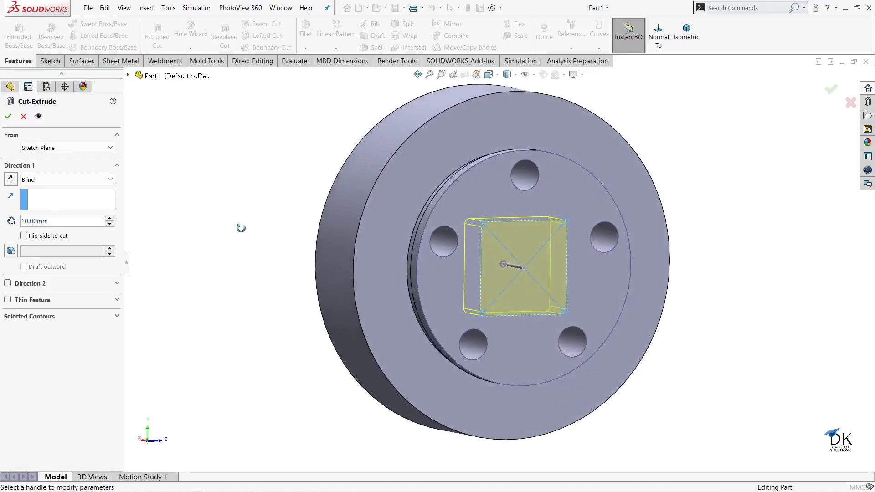
pyautogui.click(47, 180)
pyautogui.click(36, 196)
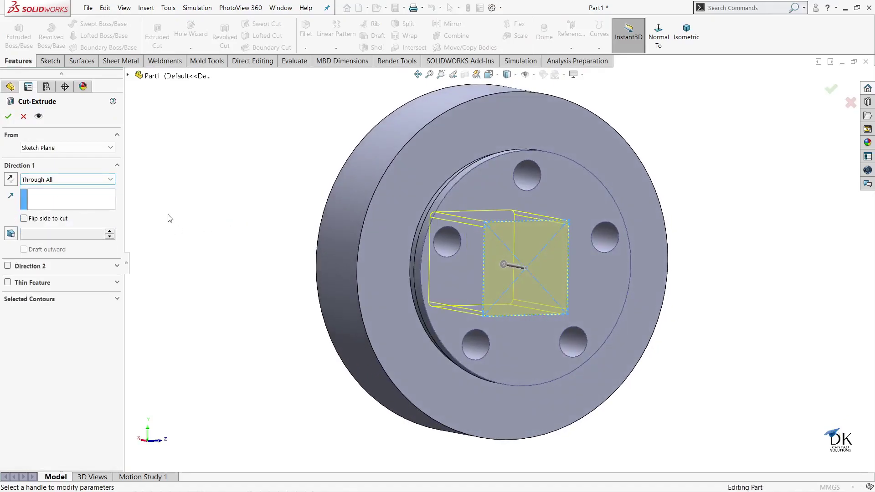
pyautogui.click(8, 116)
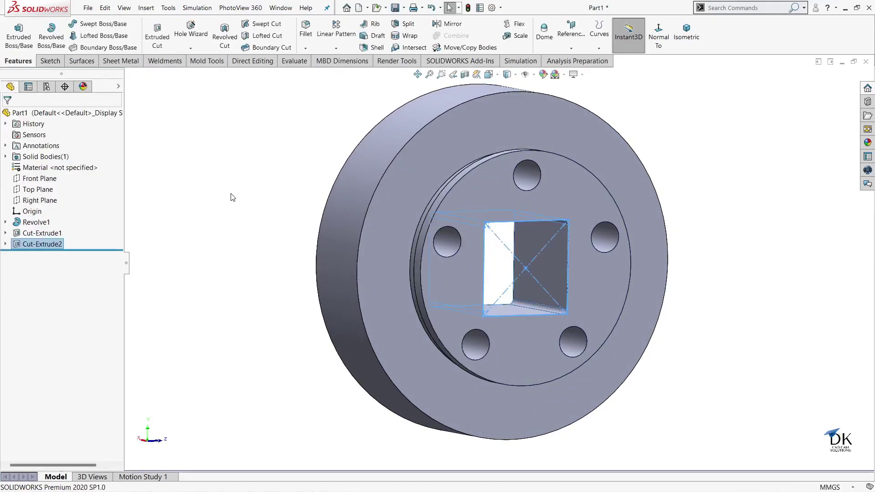
pyautogui.moveTo(252, 268)
pyautogui.mouseDown(button='middle')
pyautogui.moveTo(446, 317)
pyautogui.moveTo(235, 256)
pyautogui.moveTo(305, 278)
pyautogui.moveTo(220, 264)
pyautogui.moveTo(230, 261)
pyautogui.moveTo(205, 249)
pyautogui.mouseUp(button='middle')
pyautogui.scroll(2, 670, 276)
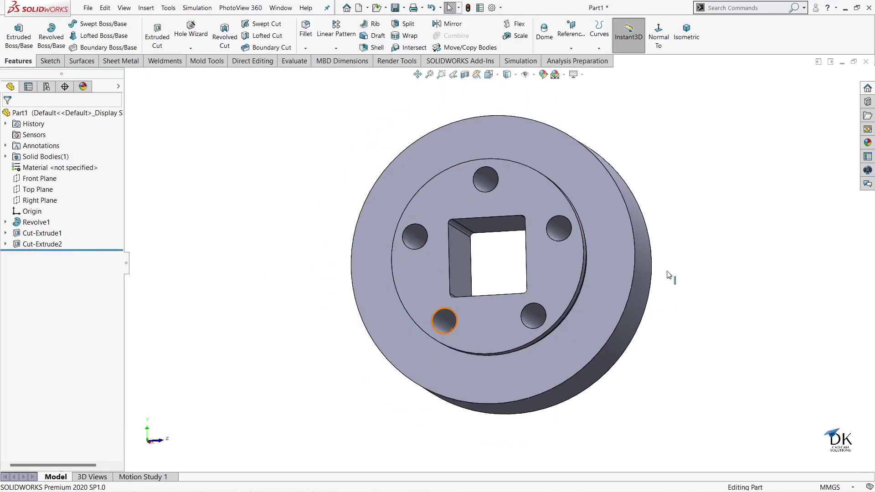
pyautogui.scroll(2, 656, 231)
pyautogui.moveTo(656, 230)
pyautogui.mouseDown(button='middle')
pyautogui.moveTo(723, 238)
pyautogui.moveTo(662, 231)
pyautogui.moveTo(676, 334)
pyautogui.moveTo(674, 221)
pyautogui.moveTo(683, 244)
pyautogui.moveTo(607, 236)
pyautogui.moveTo(521, 264)
pyautogui.mouseUp(button='middle')
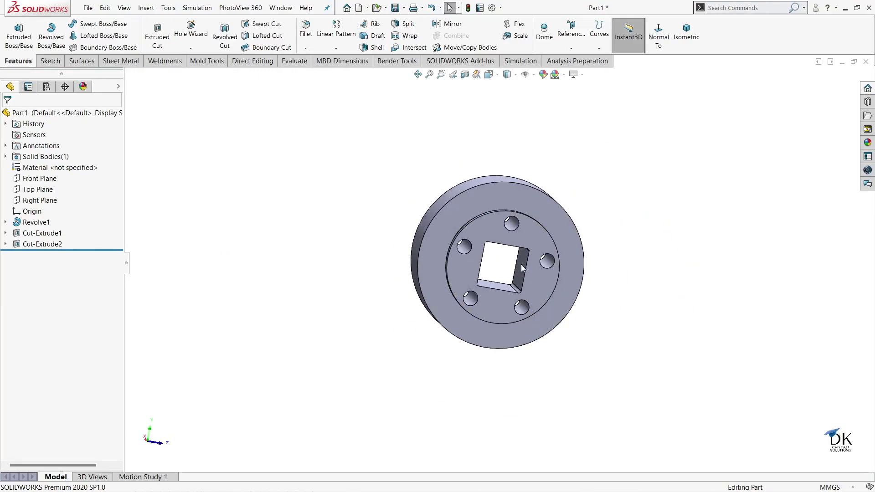
pyautogui.scroll(-1, 524, 265)
pyautogui.scroll(-1, 524, 265)
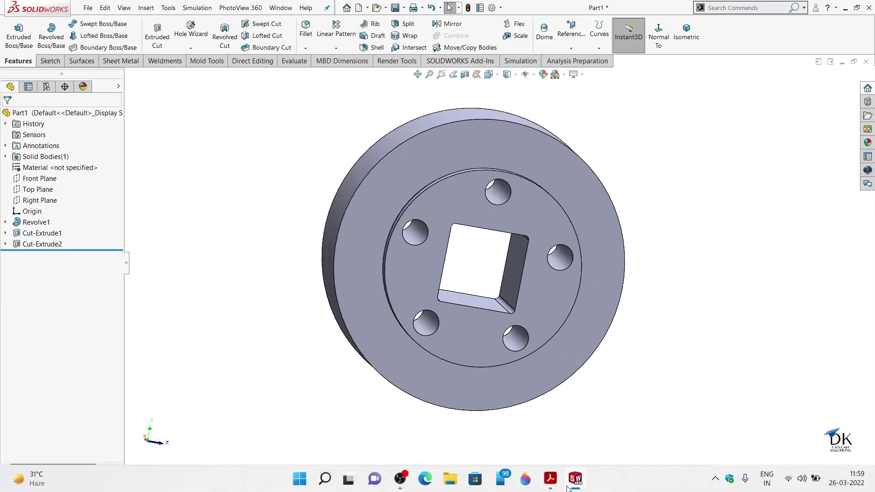
# In Acrobat, scroll Part-3.pdf down to section B-B with its R51.25 arcs and 48 dimension.
pyautogui.click(558, 483)
pyautogui.scroll(-2, 439, 309)
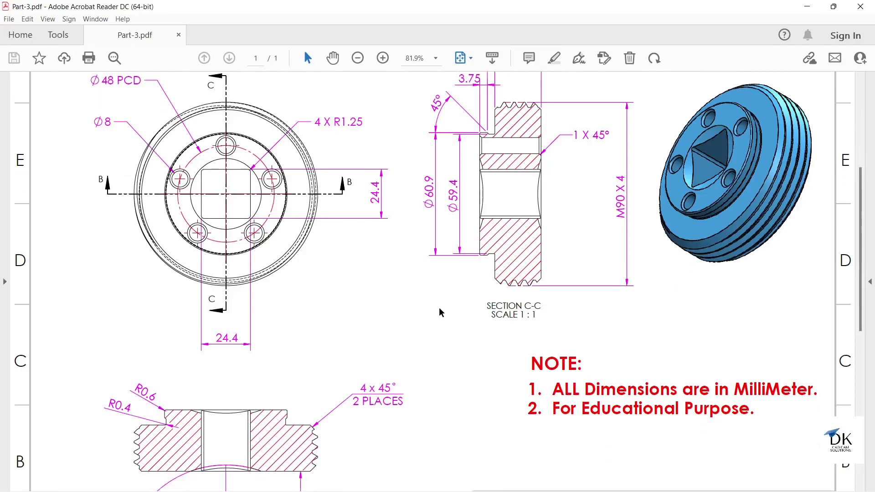
pyautogui.scroll(-1, 441, 312)
pyautogui.scroll(-1, 440, 310)
pyautogui.scroll(-1, 404, 363)
pyautogui.scroll(-1, 405, 366)
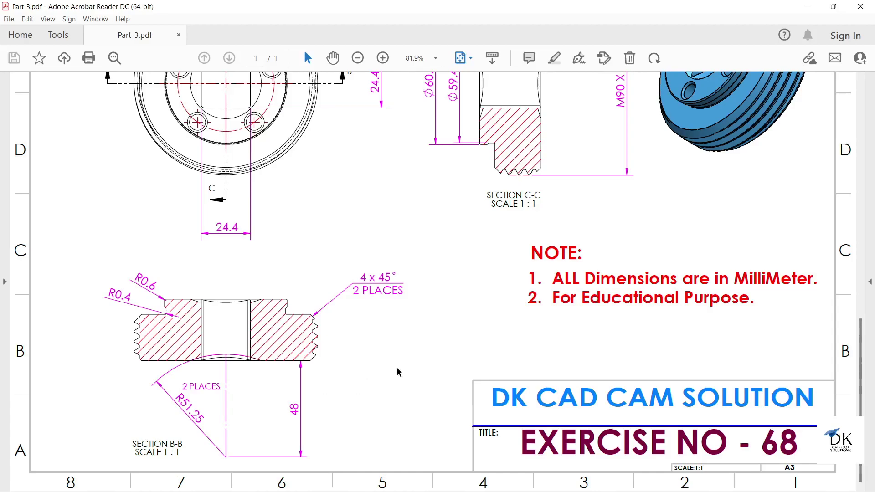
pyautogui.moveTo(588, 484)
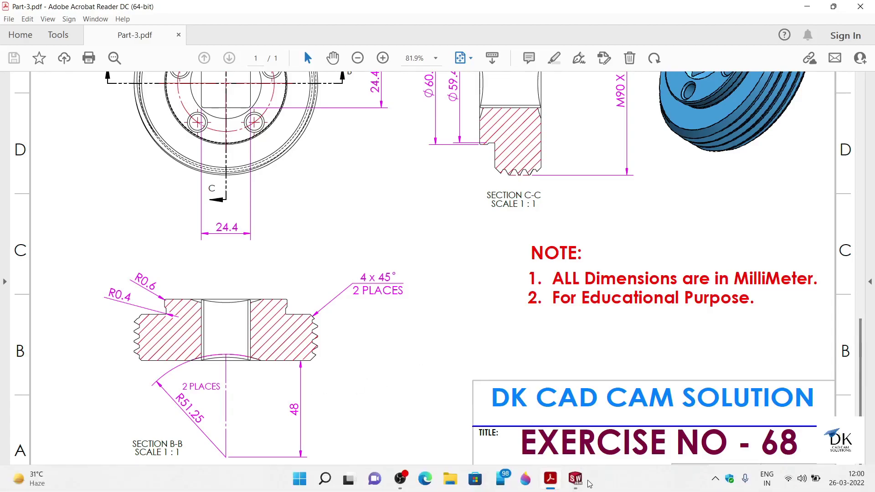
# Back in SOLIDWORKS, start a new sketch on the Front Plane, viewed normal to it.
pyautogui.click(576, 479)
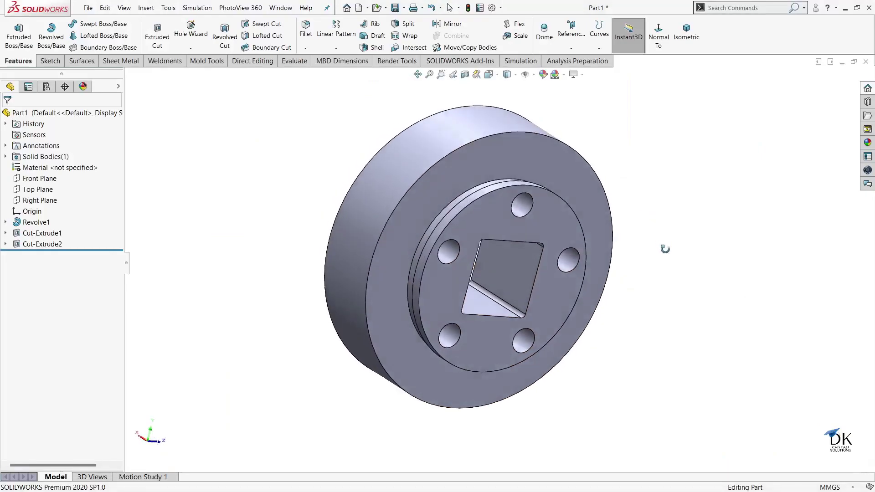
pyautogui.moveTo(665, 249); pyautogui.dragTo(664, 244, button='middle')
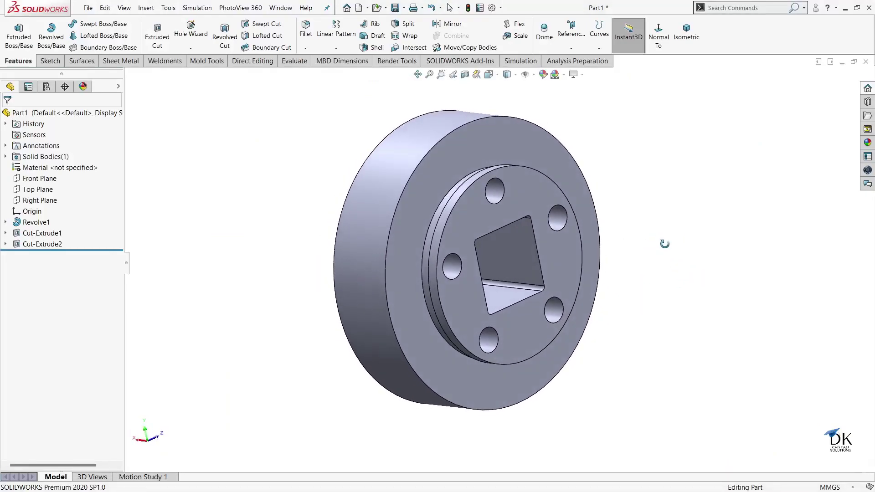
pyautogui.press('Escape')
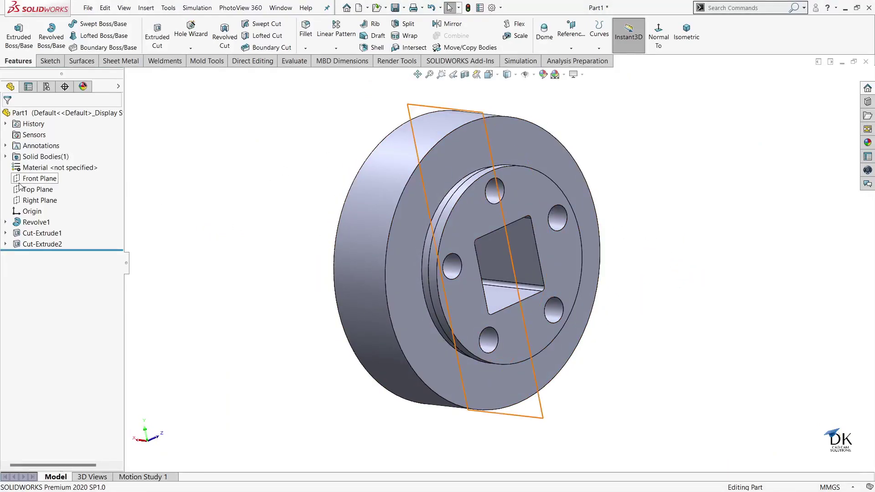
pyautogui.click(18, 184)
pyautogui.click(26, 170)
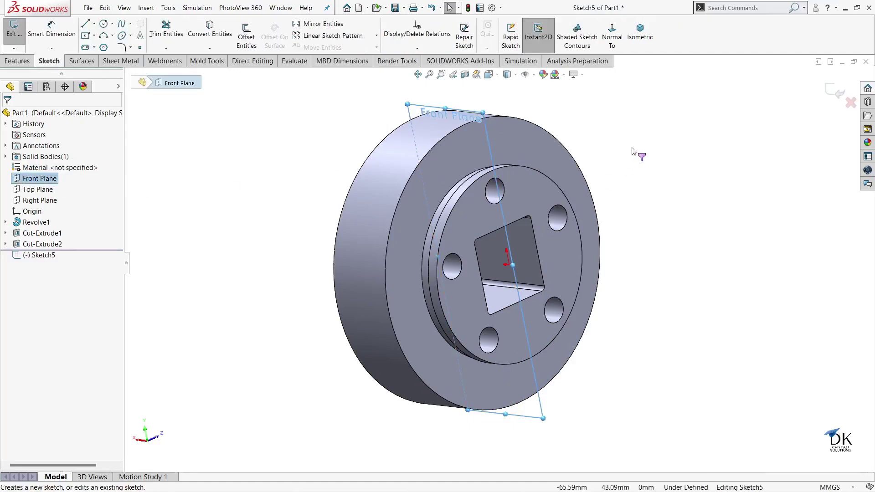
pyautogui.click(611, 32)
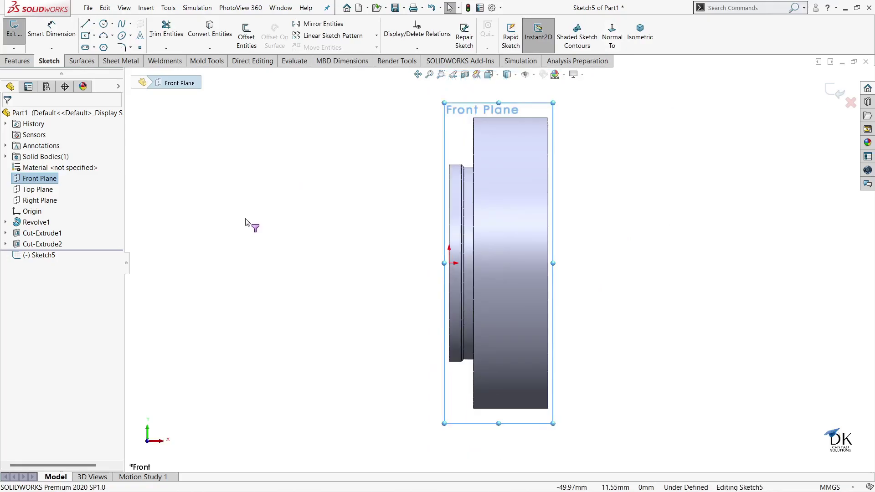
# Draw a horizontal centerline running left from the sketch origin.
pyautogui.click(93, 24)
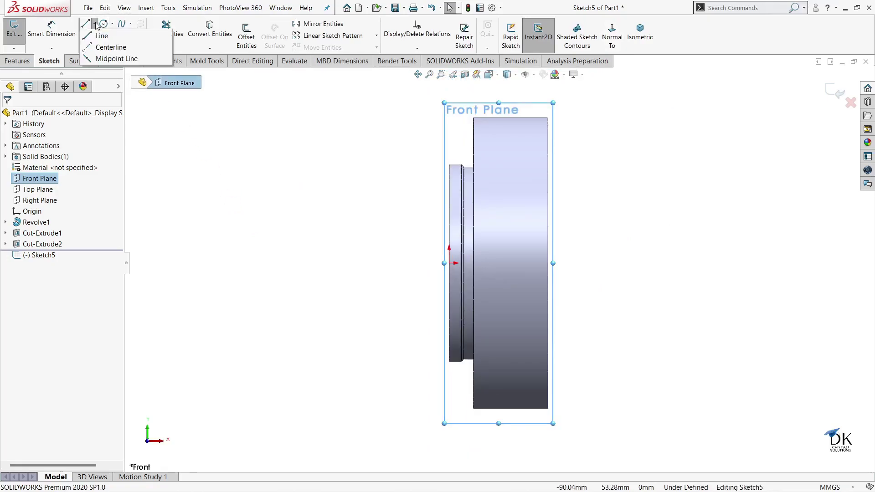
pyautogui.click(110, 47)
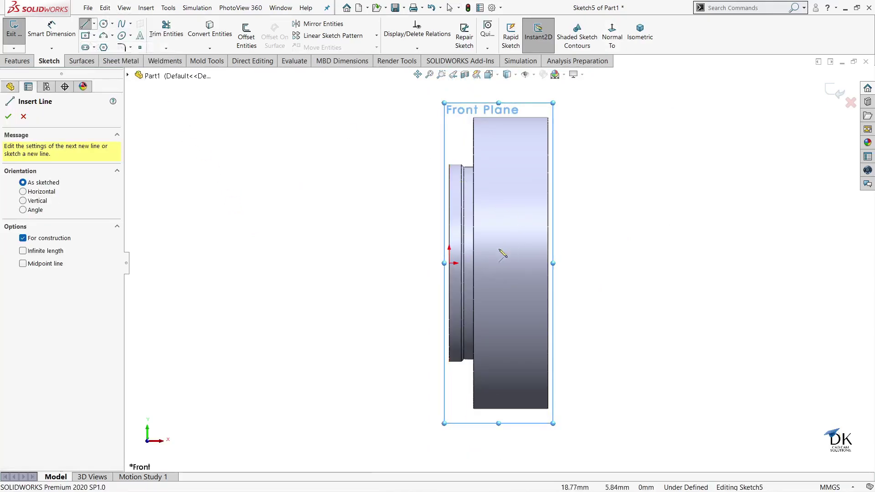
pyautogui.click(449, 263)
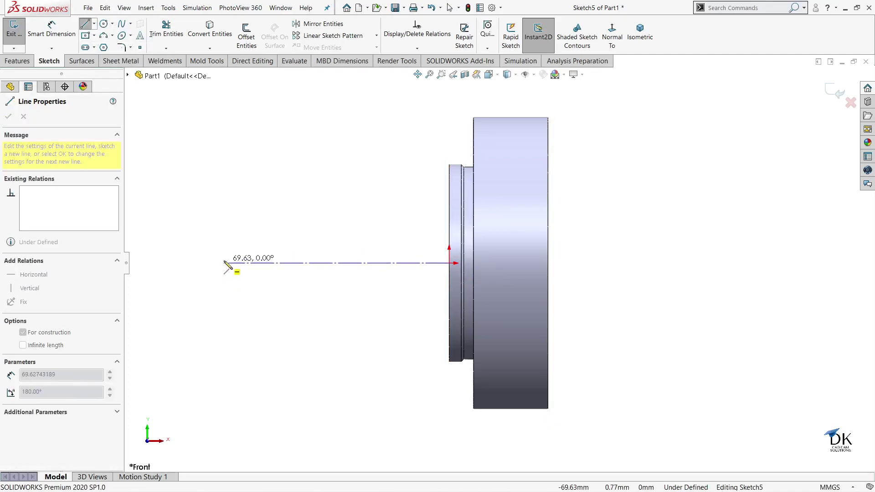
pyautogui.click(224, 263)
pyautogui.rightClick(269, 160)
pyautogui.click(287, 160)
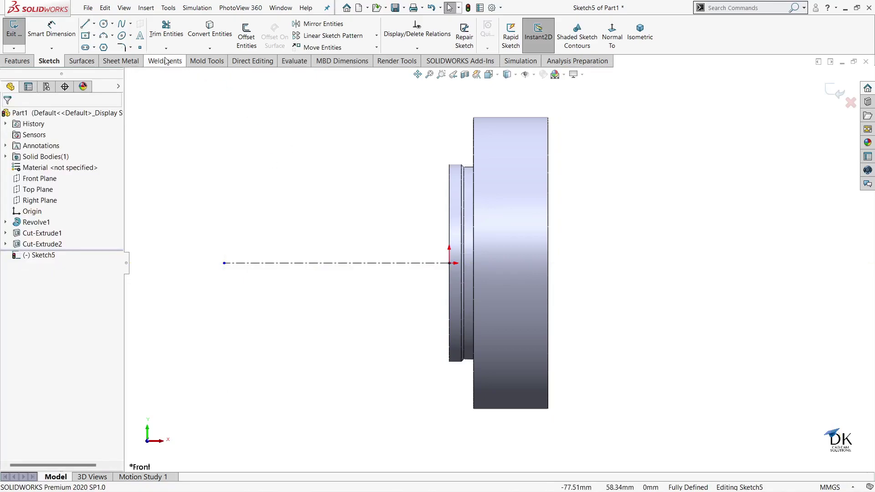
# Draw a circle centred on the centerline and dimension its diameter 102.50 (51.25*2).
pyautogui.click(104, 23)
pyautogui.click(269, 263)
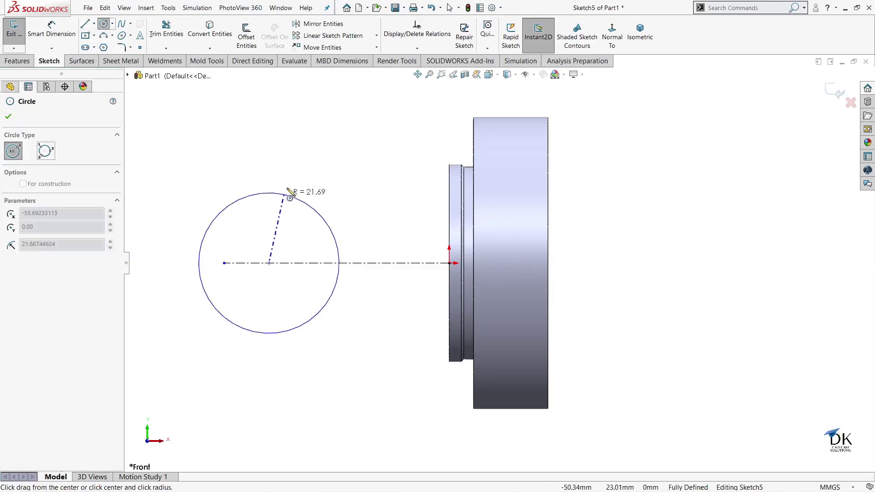
pyautogui.click(331, 151)
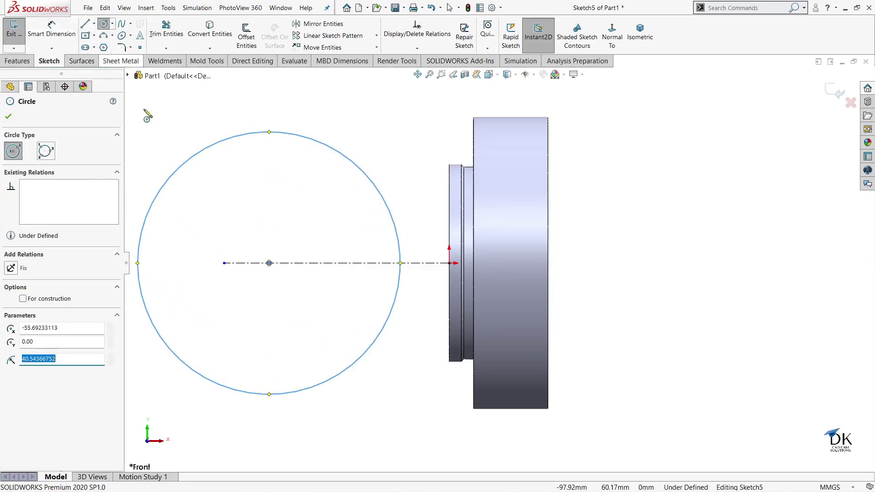
pyautogui.click(60, 25)
pyautogui.click(328, 145)
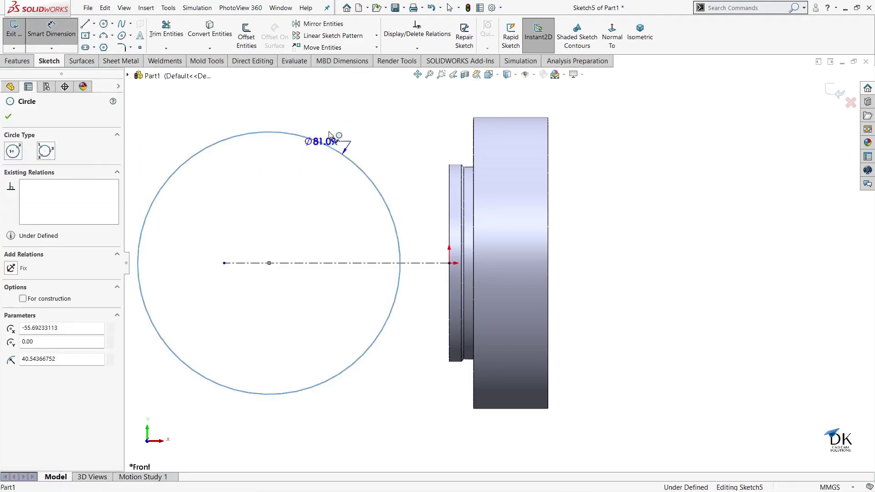
pyautogui.click(336, 127)
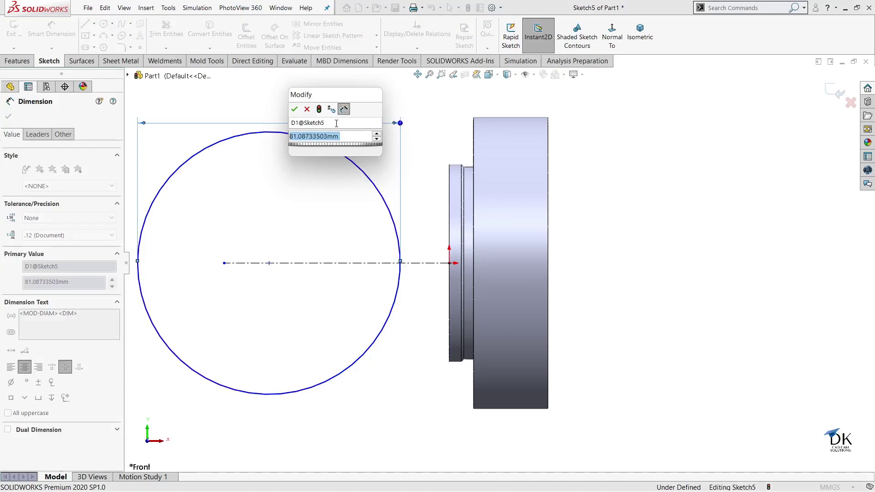
pyautogui.write('5')
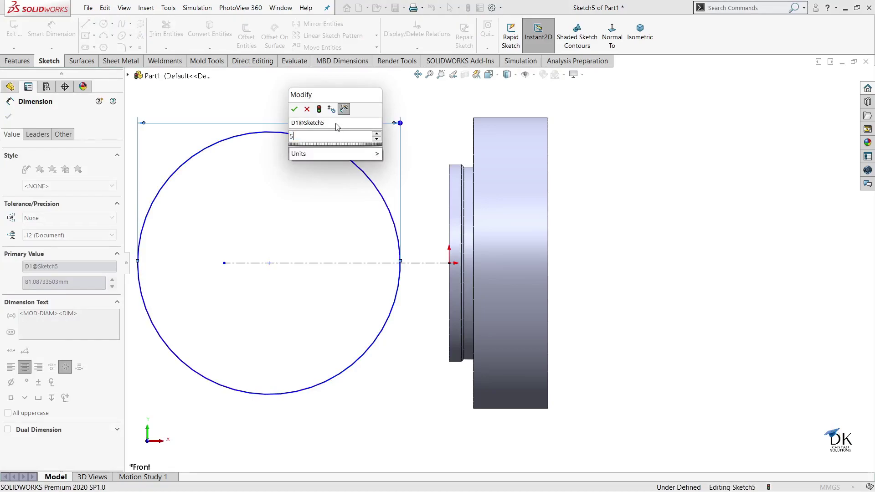
pyautogui.write('1.25')
pyautogui.write('*2')
pyautogui.press('Return')
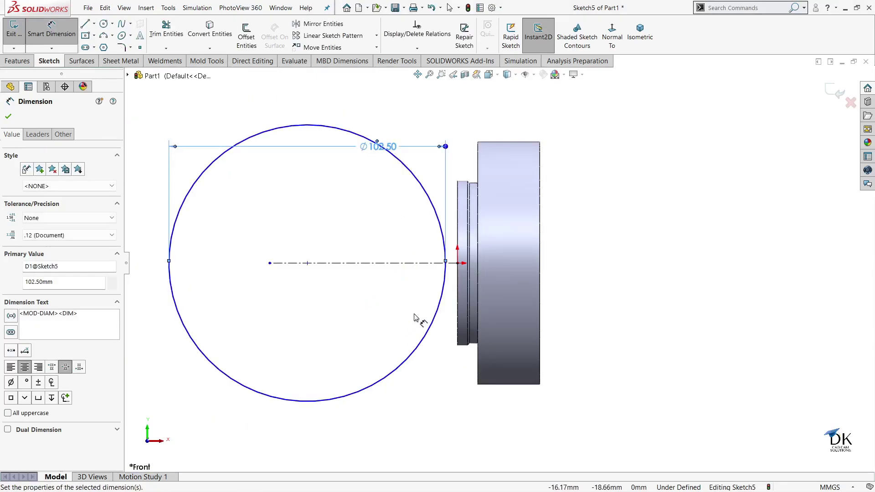
# Dimension the circle centre 48 mm from the part's left face.
pyautogui.click(308, 263)
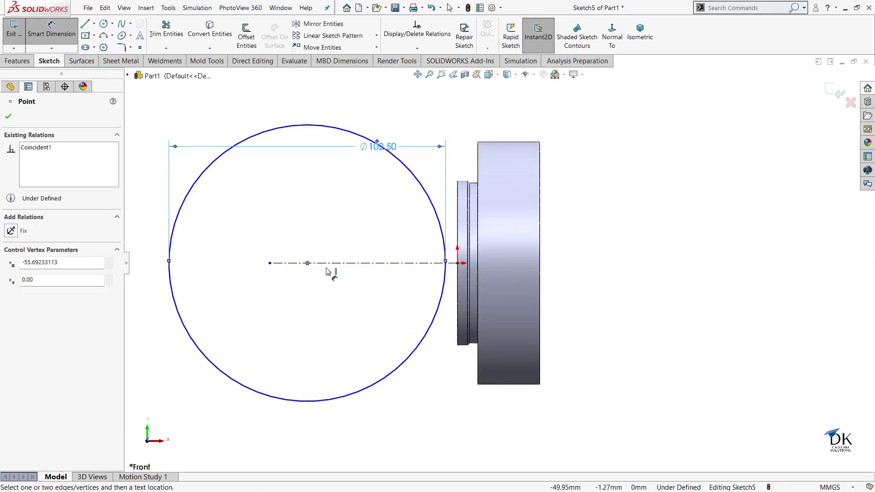
pyautogui.click(457, 296)
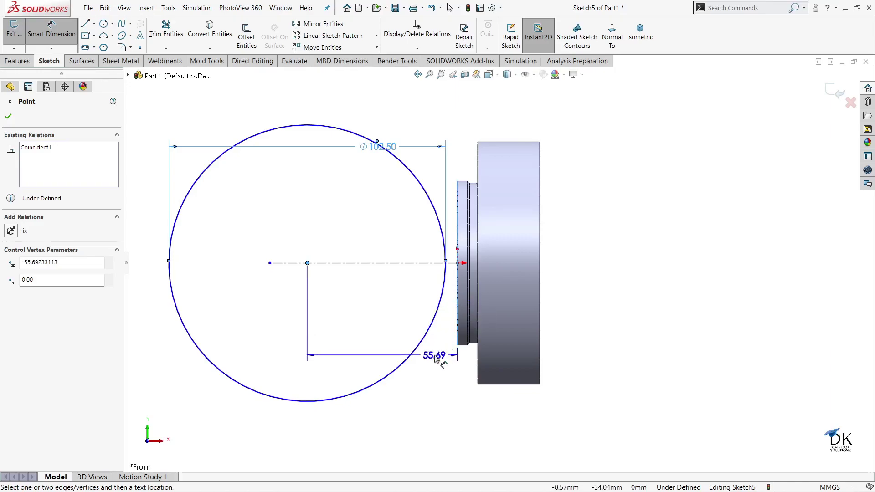
pyautogui.click(441, 350)
pyautogui.write('48')
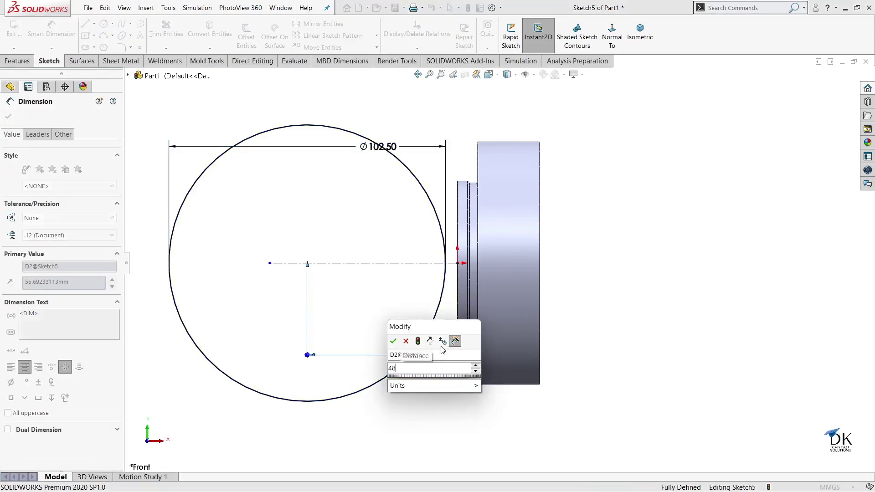
pyautogui.press('Return')
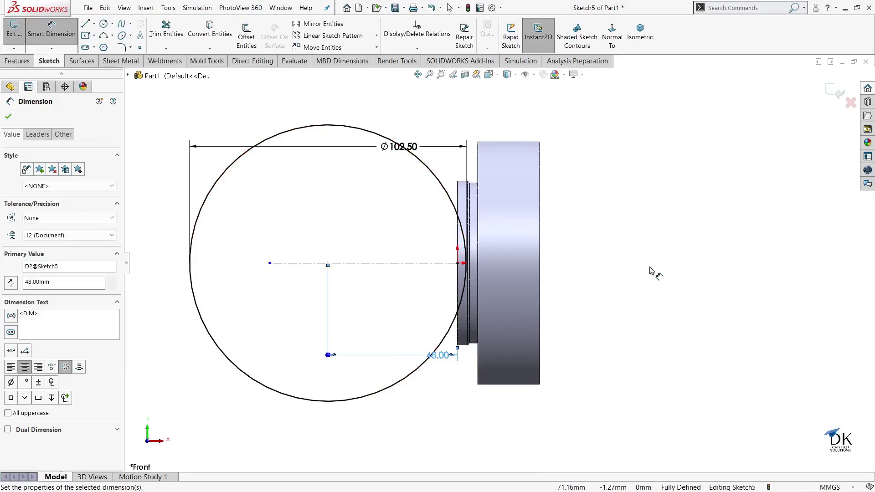
# Draw a vertical diameter line from the circle's top point to its bottom point.
pyautogui.click(8, 116)
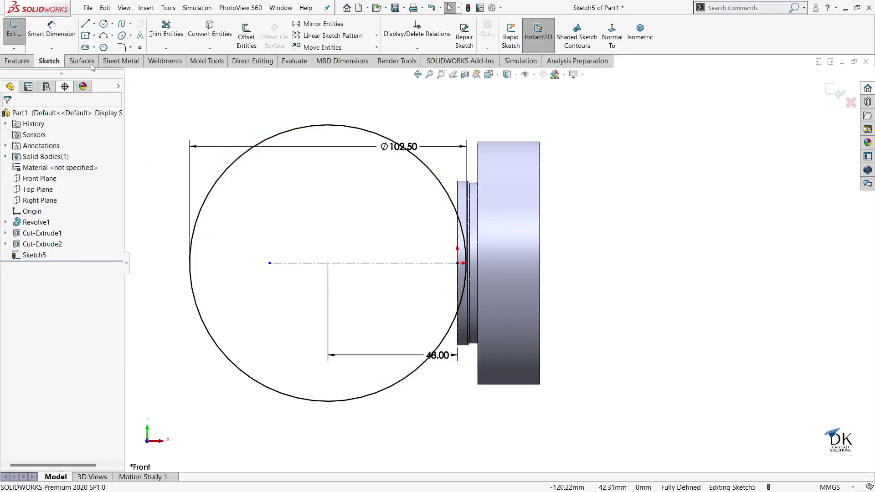
pyautogui.click(87, 26)
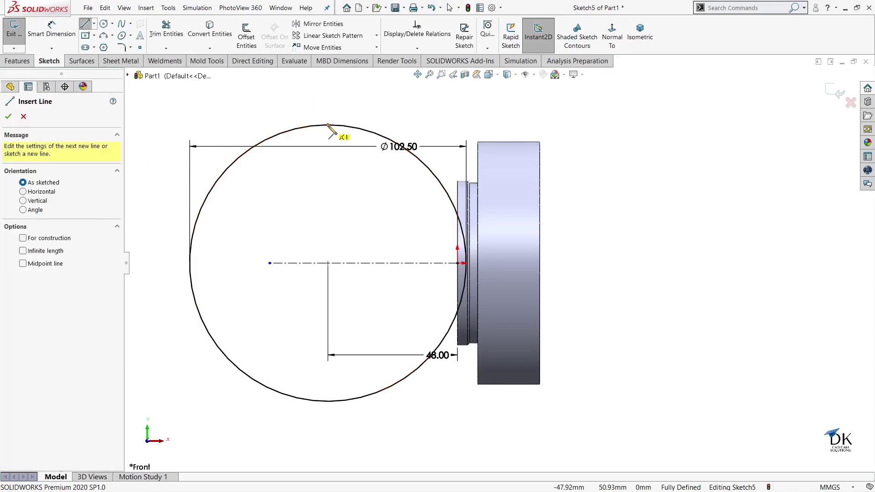
pyautogui.click(328, 125)
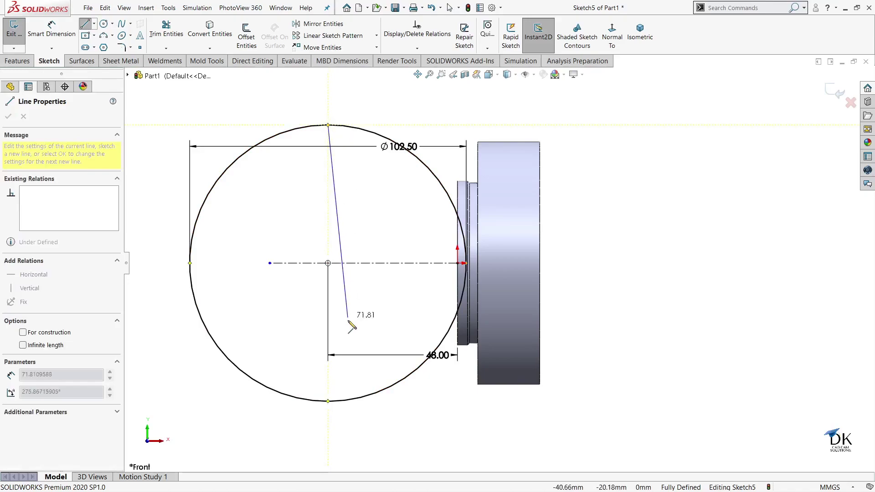
pyautogui.click(328, 401)
pyautogui.rightClick(271, 187)
pyautogui.click(287, 221)
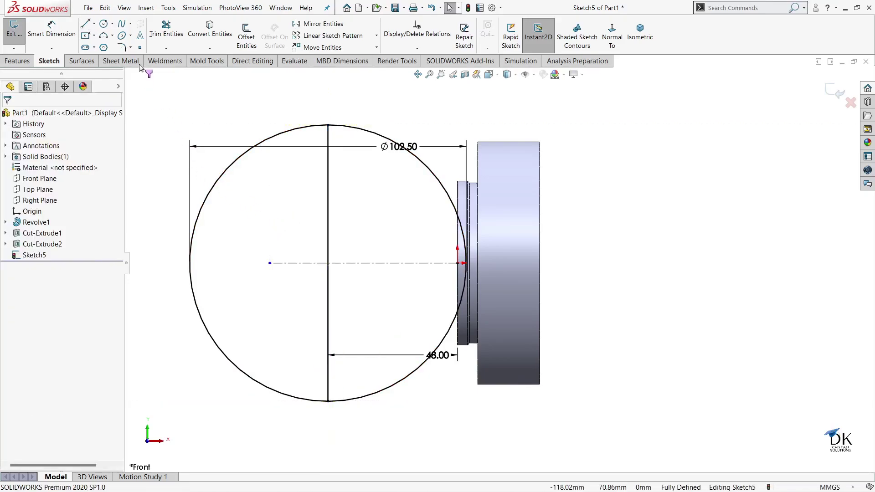
# Trim away the circle's left half and exit the sketch.
pyautogui.click(166, 27)
pyautogui.moveTo(270, 188); pyautogui.dragTo(273, 190)
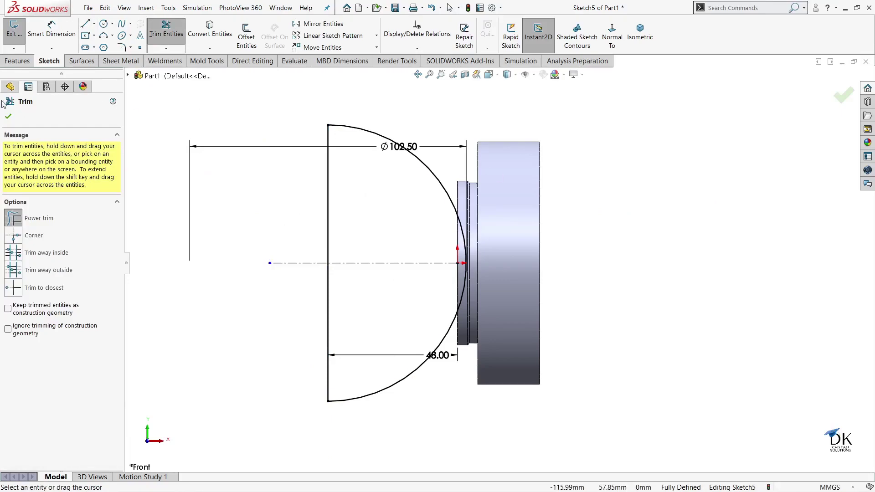
pyautogui.click(10, 116)
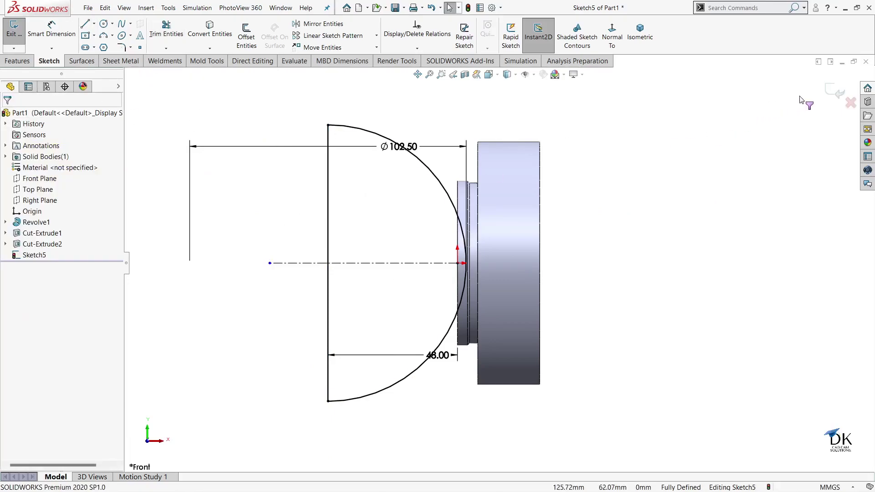
pyautogui.click(829, 90)
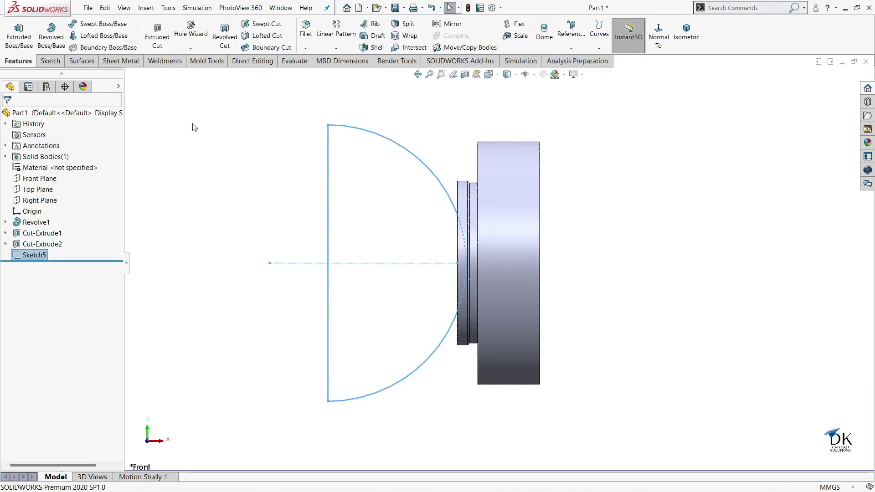
# Revolve-cut the half-disc 360° about its vertical line, creating Cut-Revolve1.
pyautogui.click(225, 33)
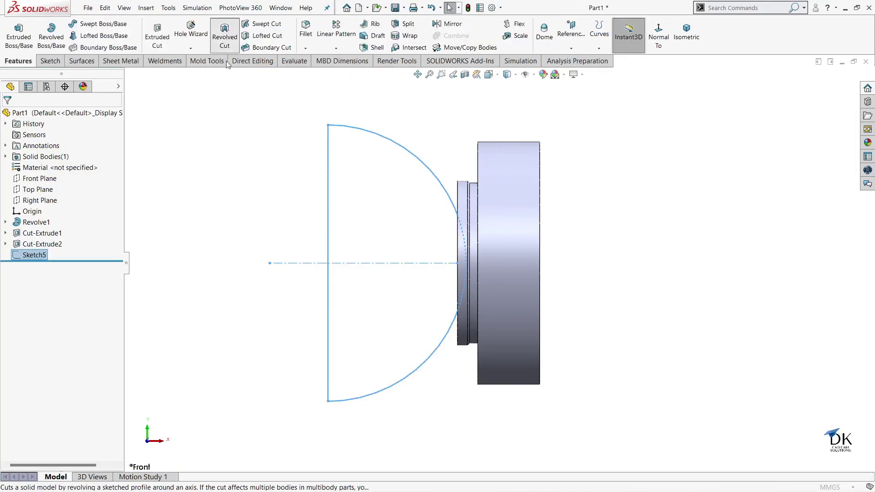
pyautogui.click(328, 196)
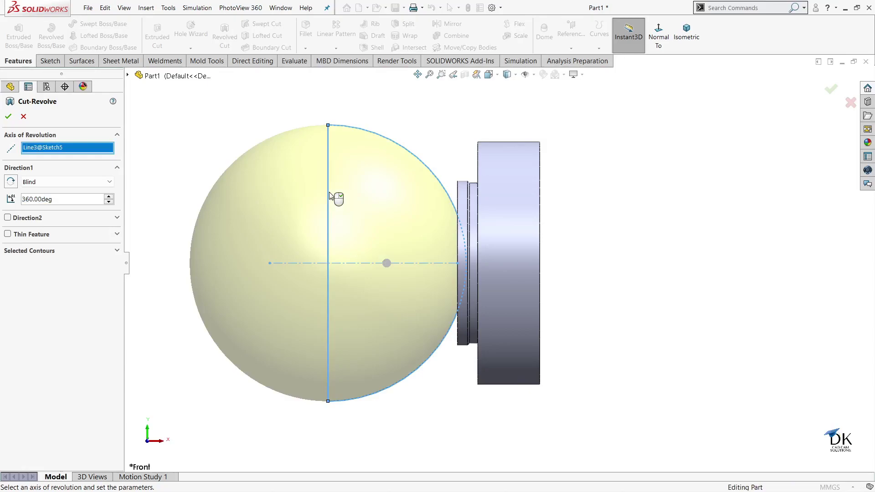
pyautogui.click(8, 117)
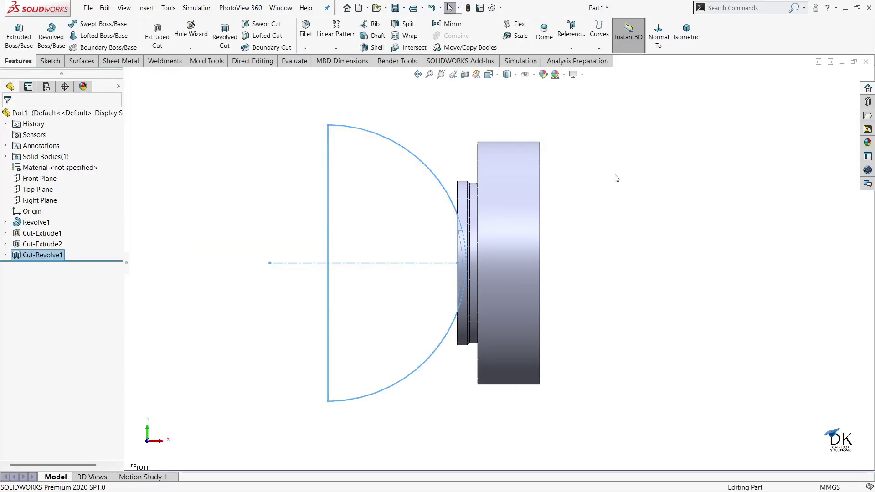
pyautogui.moveTo(590, 181)
pyautogui.mouseDown(button='middle')
pyautogui.moveTo(659, 182)
pyautogui.moveTo(703, 152)
pyautogui.moveTo(543, 253)
pyautogui.moveTo(589, 256)
pyautogui.moveTo(477, 272)
pyautogui.moveTo(683, 235)
pyautogui.moveTo(621, 223)
pyautogui.moveTo(629, 209)
pyautogui.moveTo(348, 193)
pyautogui.mouseUp(button='middle')
pyautogui.scroll(-3, 540, 253)
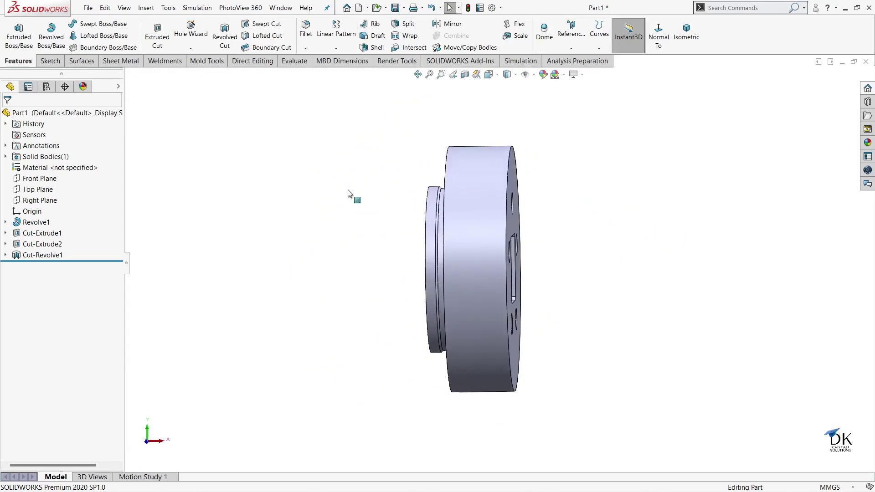
# Start Sketch6 on the Front Plane, face it, and draw a circle right of the part.
pyautogui.click(25, 178)
pyautogui.click(612, 34)
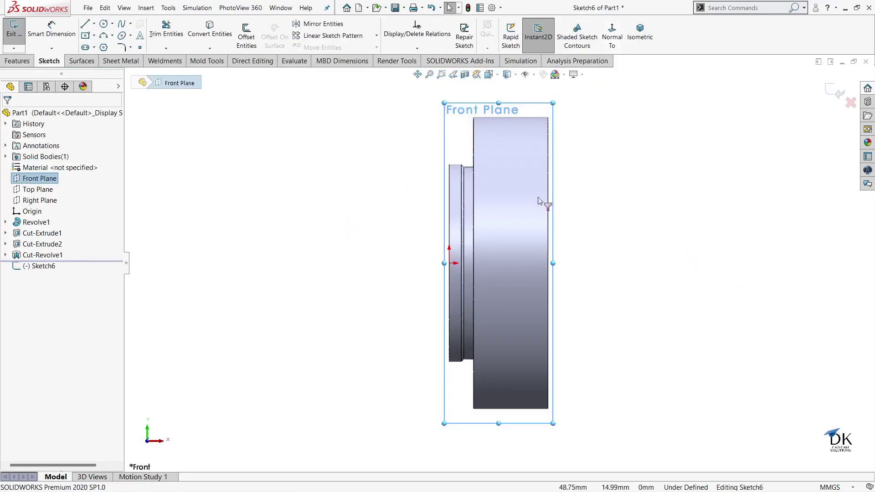
pyautogui.click(104, 24)
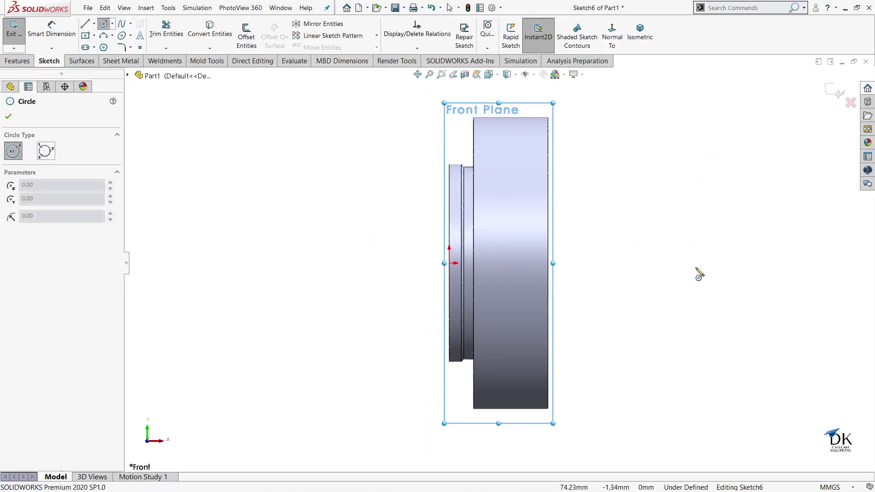
pyautogui.click(725, 263)
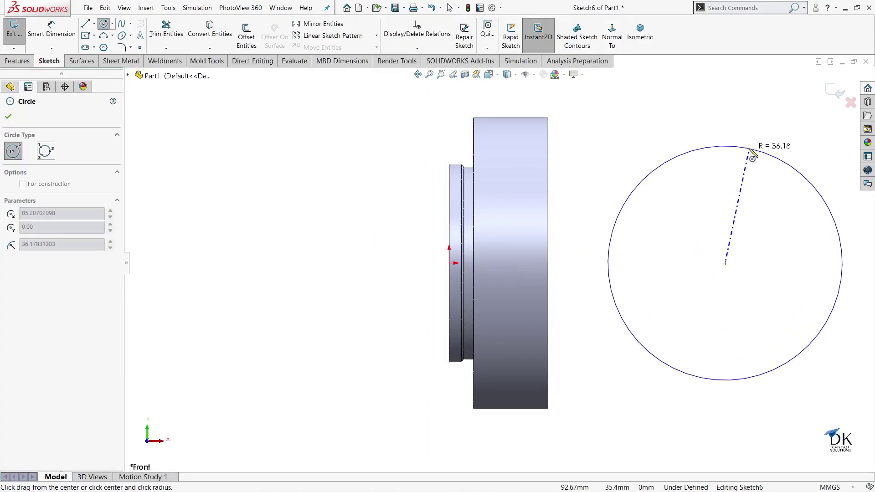
pyautogui.click(737, 146)
# Set the circle's diameter dimension to 102.50.
pyautogui.click(51, 28)
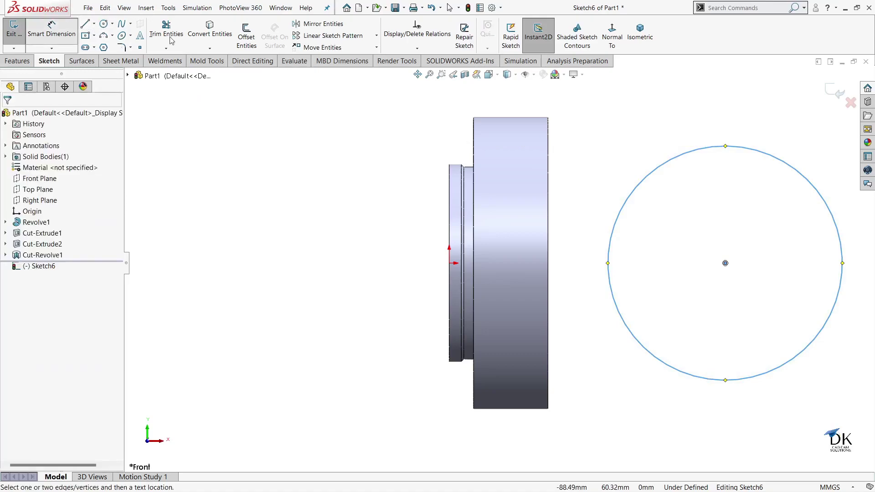
pyautogui.click(757, 152)
pyautogui.click(748, 116)
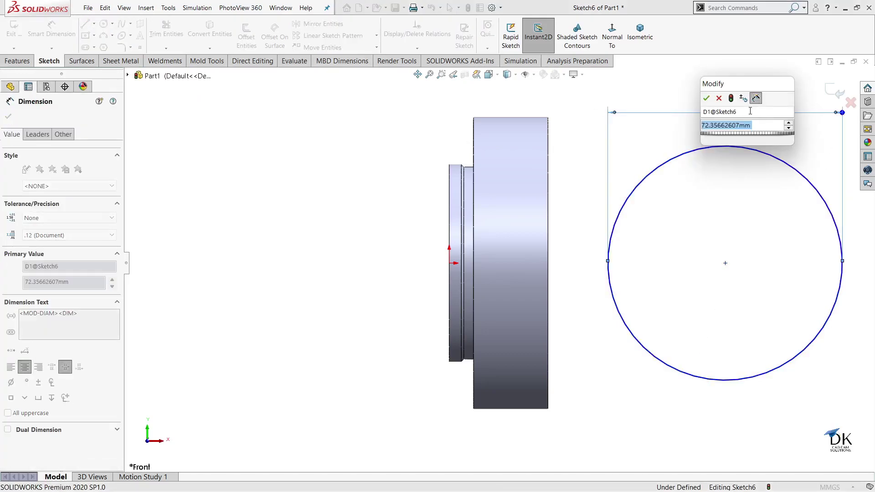
pyautogui.write('51.25')
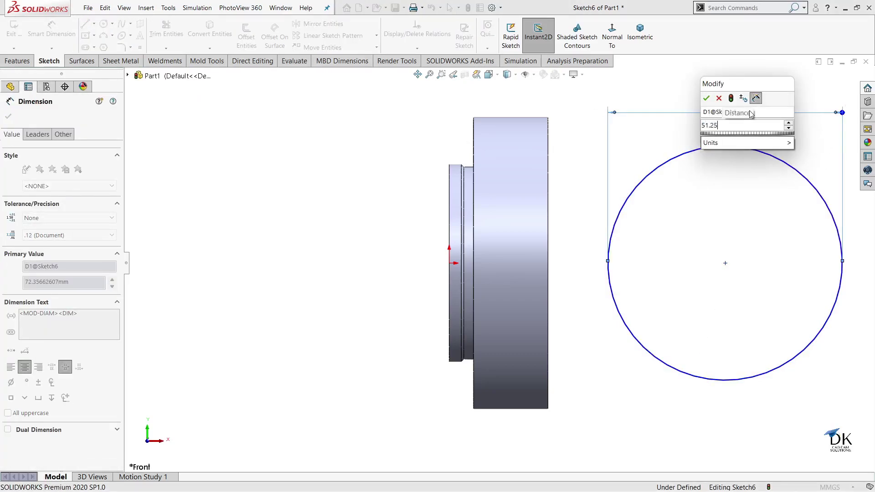
pyautogui.write('*2')
pyautogui.press('Return')
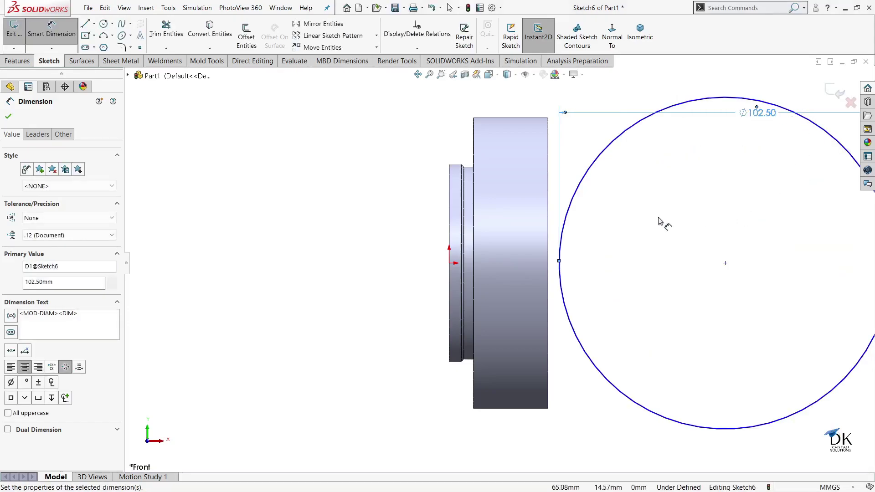
# Dimension the circle centre 48 mm from the part's face edge.
pyautogui.click(725, 264)
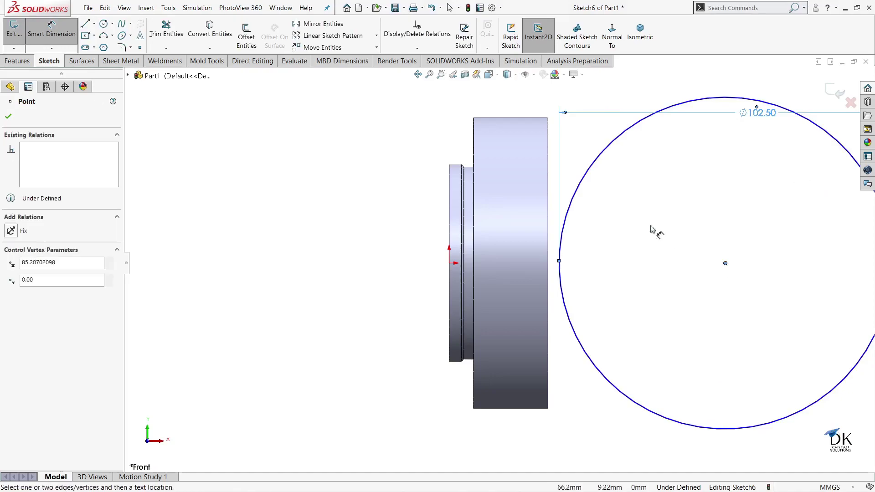
pyautogui.click(557, 176)
pyautogui.click(524, 133)
pyautogui.write('4')
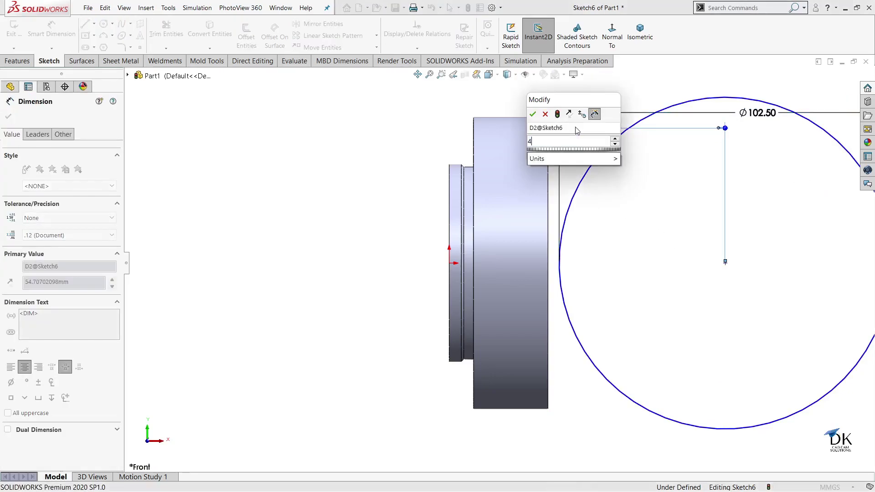
pyautogui.write('8')
pyautogui.press('Return')
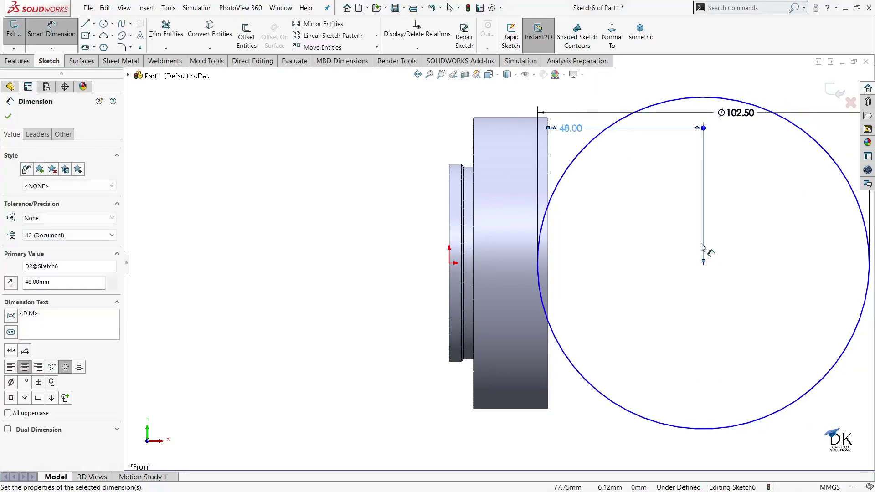
pyautogui.click(11, 117)
# Draw a vertical line through the circle from its top point to its bottom point.
pyautogui.click(85, 24)
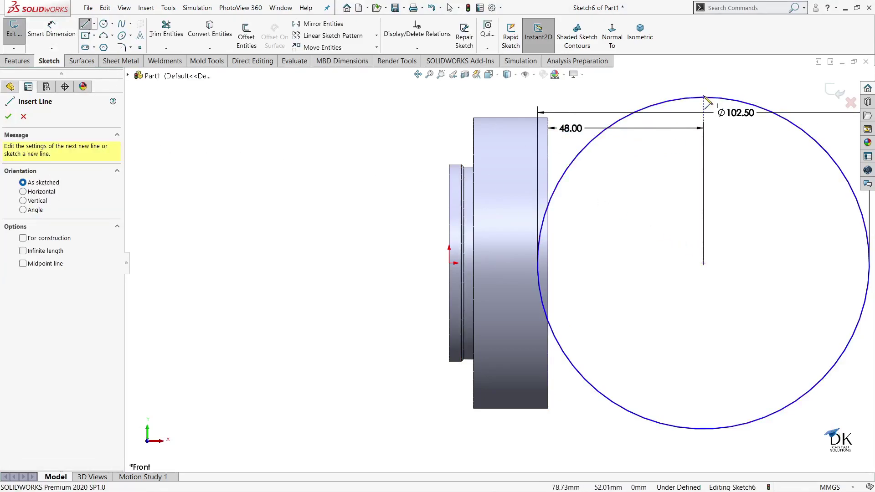
pyautogui.click(704, 97)
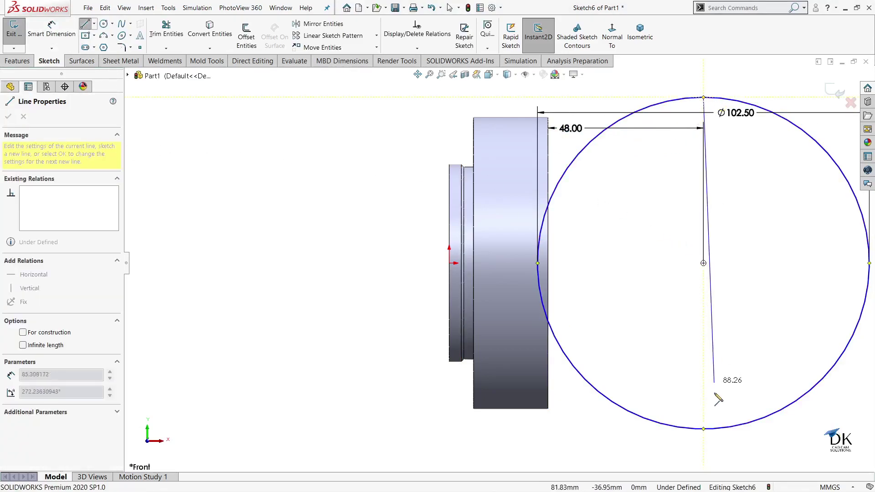
pyautogui.click(703, 429)
pyautogui.rightClick(717, 306)
pyautogui.click(736, 315)
pyautogui.press('Escape')
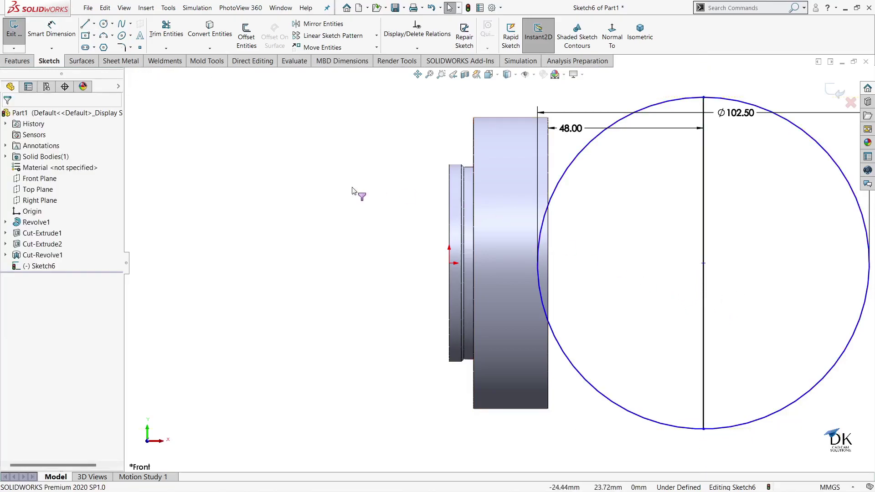
# Trim away the circle's right half, leaving a half-disc.
pyautogui.click(168, 49)
pyautogui.moveTo(738, 164); pyautogui.dragTo(807, 132)
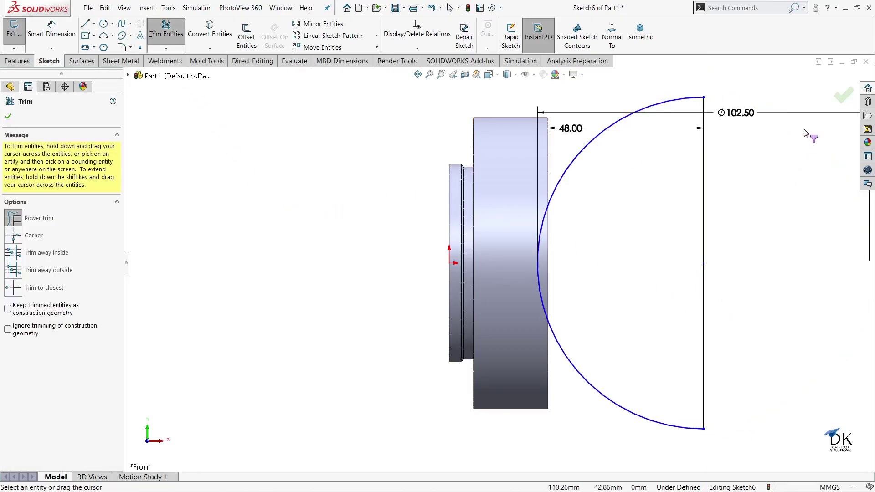
pyautogui.press('f')
pyautogui.press('Escape')
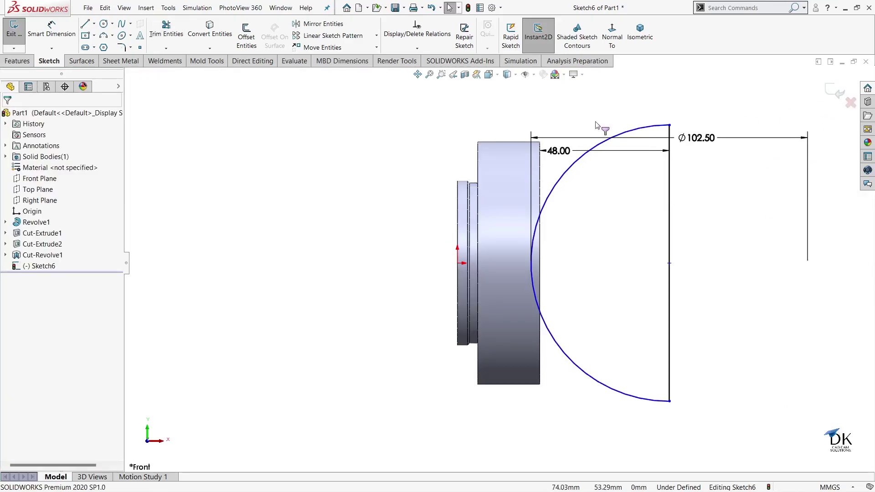
pyautogui.click(19, 61)
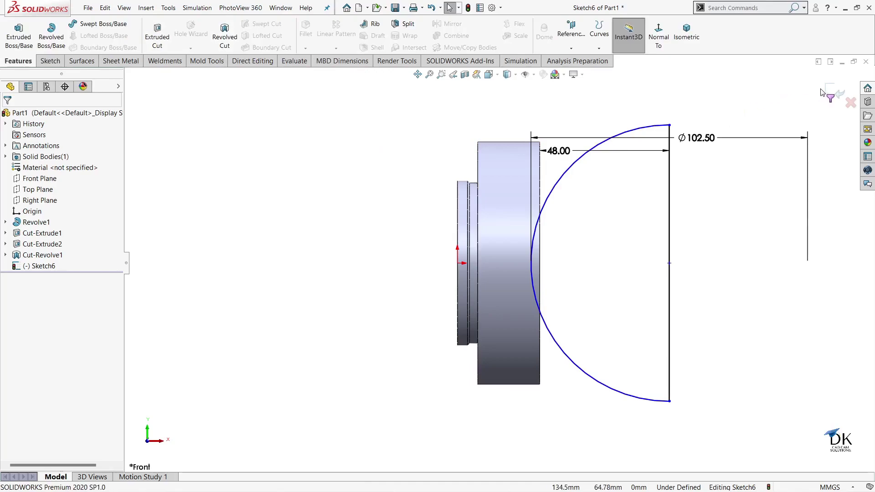
# Revolve-cut Sketch6 about its vertical line as Cut-Revolve2 and inspect the cuts.
pyautogui.click(824, 91)
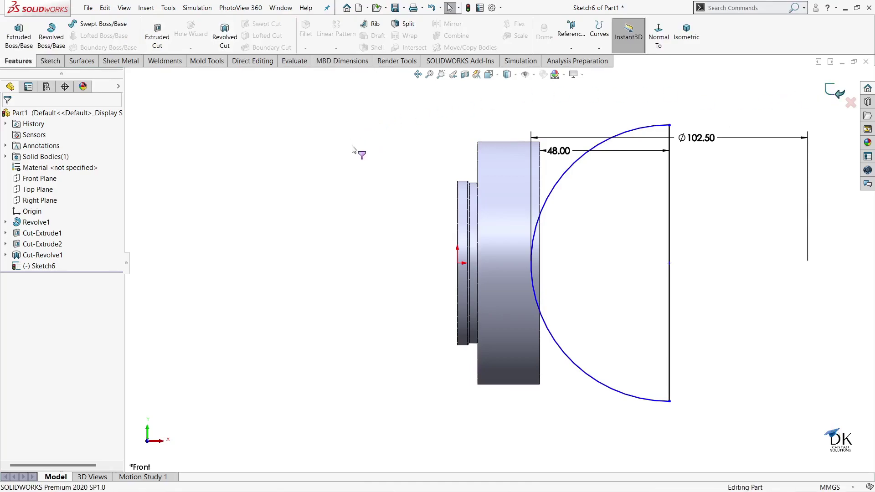
pyautogui.click(233, 37)
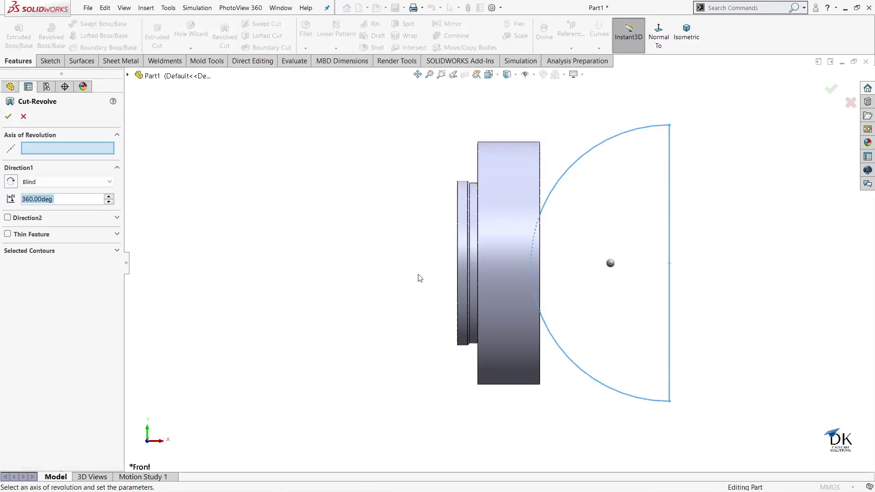
pyautogui.click(669, 194)
pyautogui.press('Return')
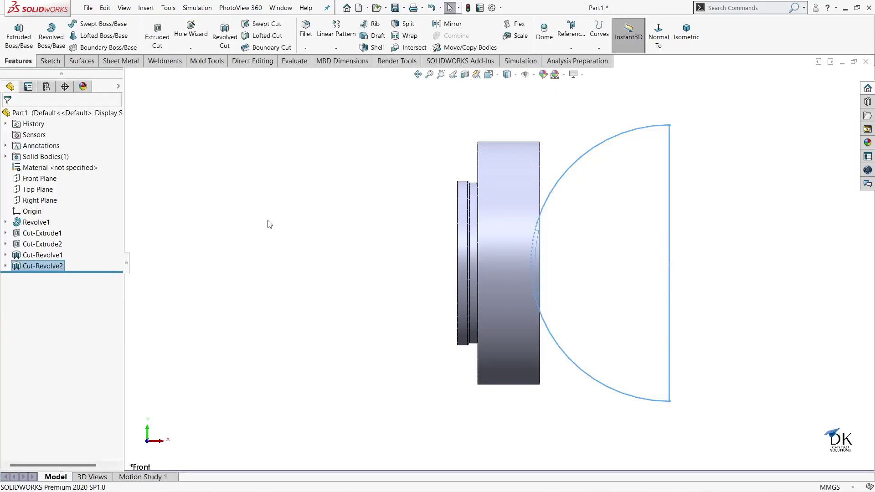
pyautogui.moveTo(290, 285)
pyautogui.mouseDown(button='middle')
pyautogui.moveTo(195, 262)
pyautogui.moveTo(370, 302)
pyautogui.moveTo(349, 293)
pyautogui.moveTo(231, 269)
pyautogui.moveTo(252, 292)
pyautogui.moveTo(319, 319)
pyautogui.moveTo(393, 314)
pyautogui.moveTo(393, 325)
pyautogui.mouseUp(button='middle')
pyautogui.moveTo(691, 217)
pyautogui.mouseDown(button='middle')
pyautogui.moveTo(728, 292)
pyautogui.moveTo(713, 286)
pyautogui.mouseUp(button='middle')
# Check the Part-3.pdf drawing in Acrobat, then return to the SOLIDWORKS part.
pyautogui.click(552, 479)
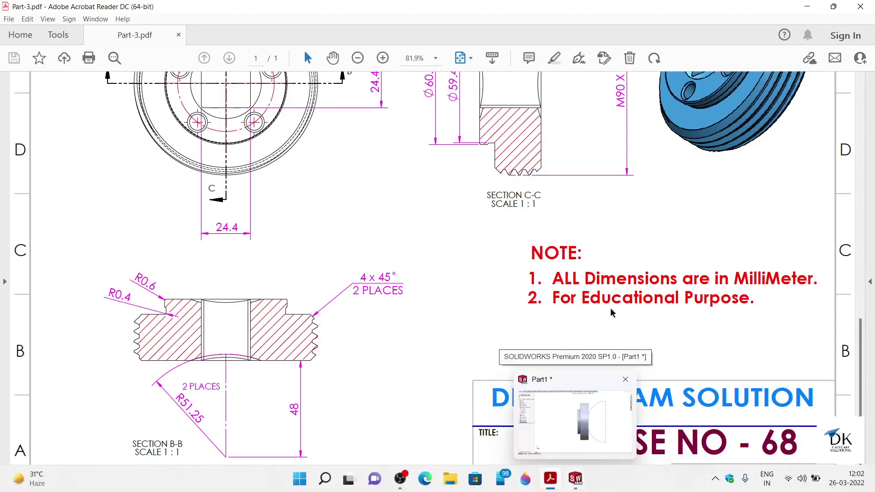
pyautogui.scroll(2, 613, 184)
pyautogui.scroll(2, 612, 185)
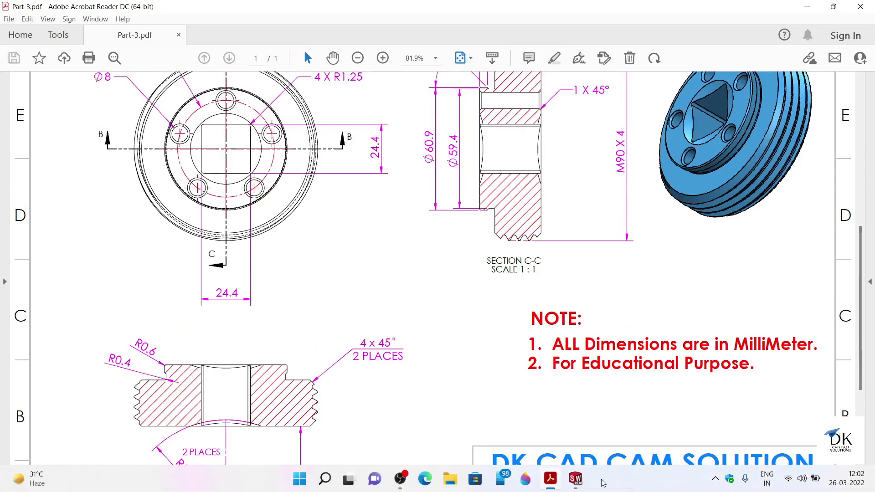
pyautogui.click(578, 482)
# Chamfer the plug's outer cylindrical rim 4 mm × 45° as Chamfer1.
pyautogui.moveTo(616, 194); pyautogui.dragTo(620, 210, button='middle')
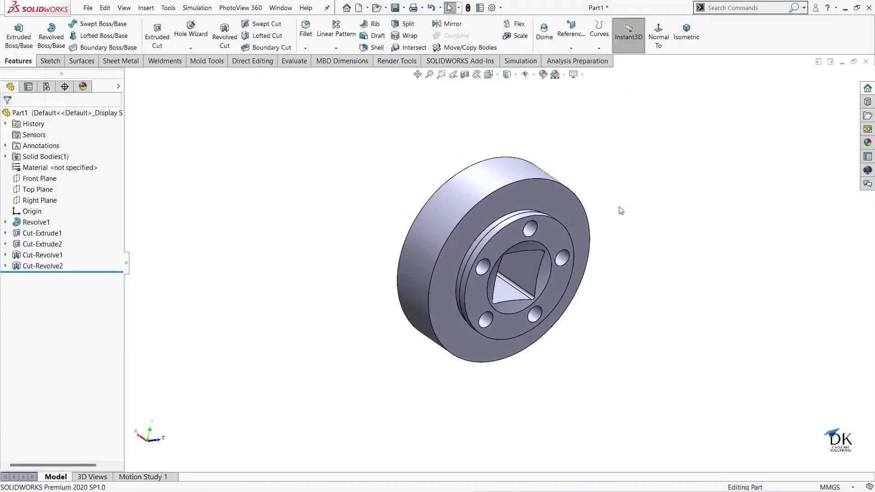
pyautogui.click(475, 171)
pyautogui.click(569, 153)
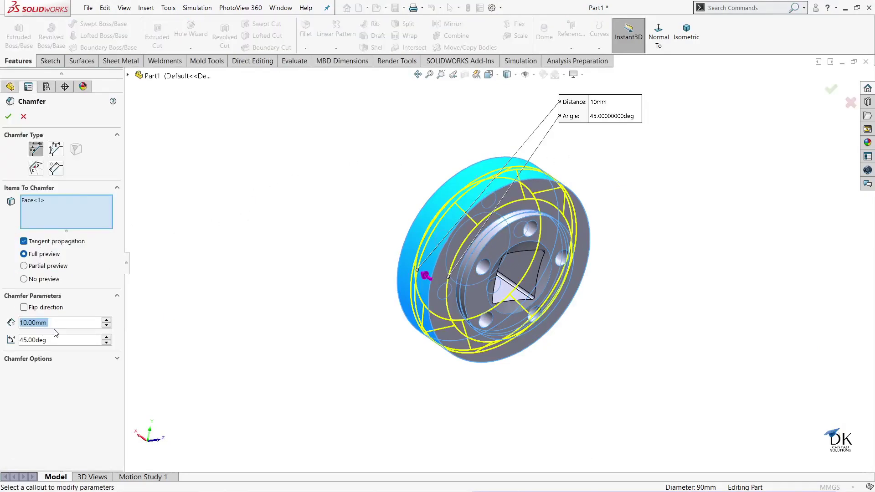
pyautogui.write('4')
pyautogui.press('Return')
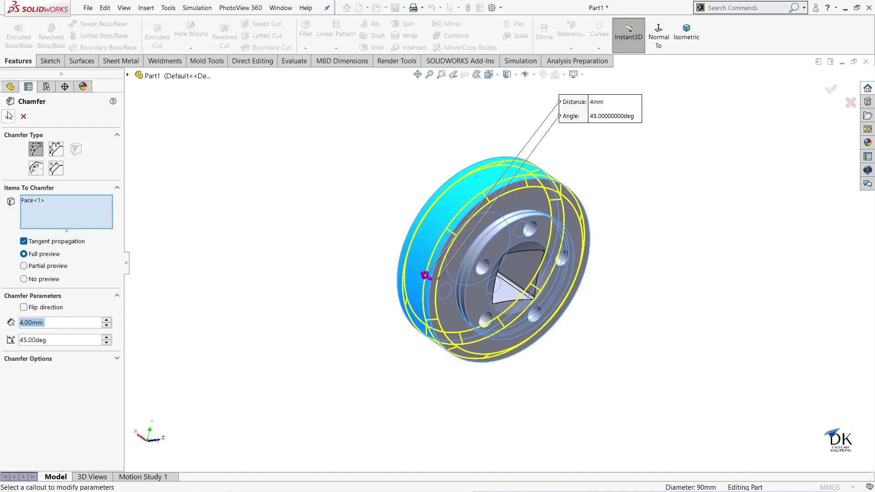
pyautogui.press('Return')
pyautogui.moveTo(320, 162)
pyautogui.mouseDown(button='middle')
pyautogui.moveTo(443, 246)
pyautogui.moveTo(309, 188)
pyautogui.moveTo(510, 192)
pyautogui.mouseUp(button='middle')
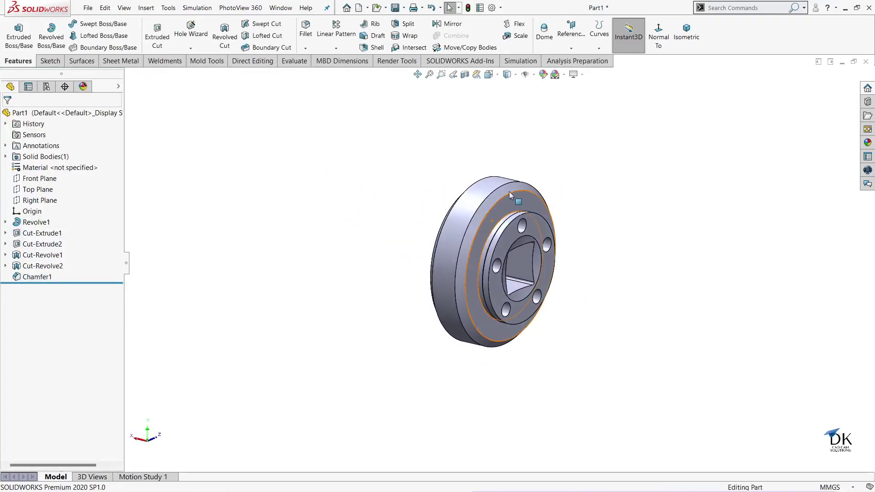
pyautogui.scroll(-2, 509, 195)
# Start a thread on the plug's outer edge, ending at the far face, with size M90x4.0.
pyautogui.click(198, 48)
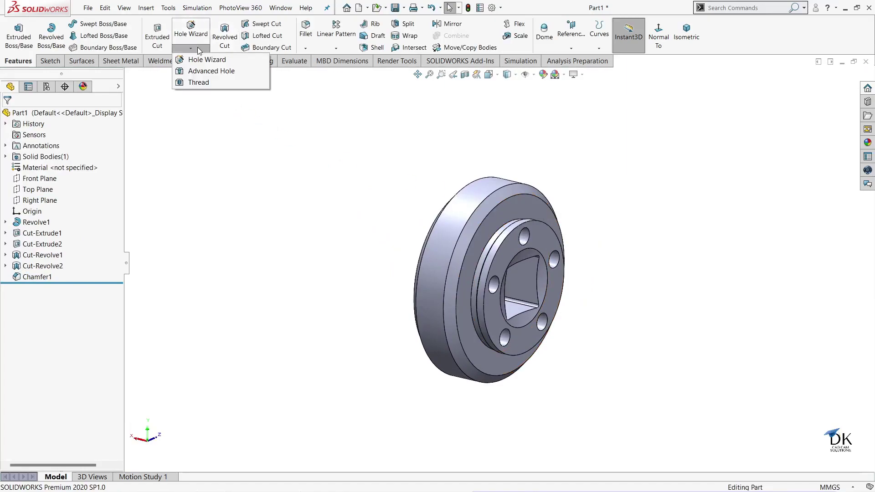
pyautogui.click(199, 82)
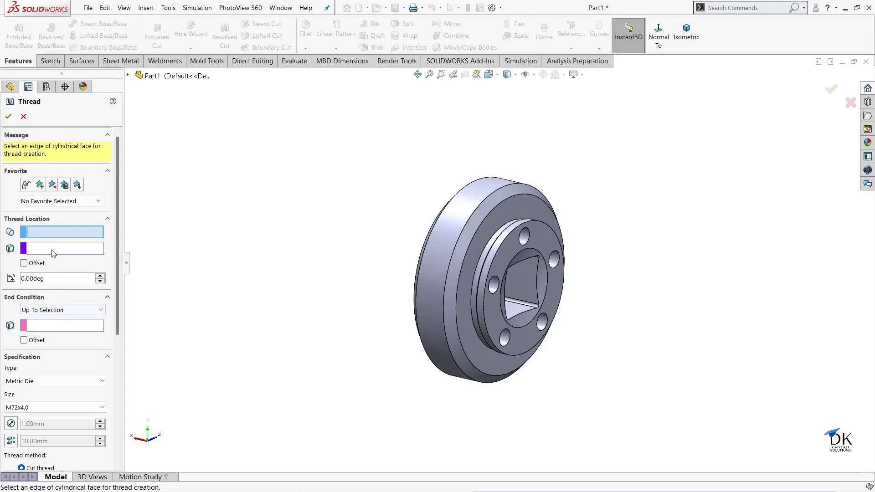
pyautogui.click(477, 209)
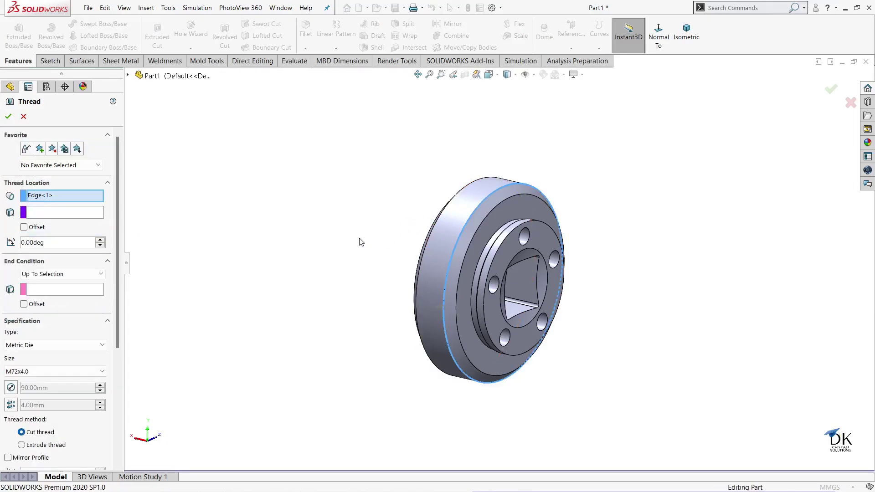
pyautogui.click(53, 291)
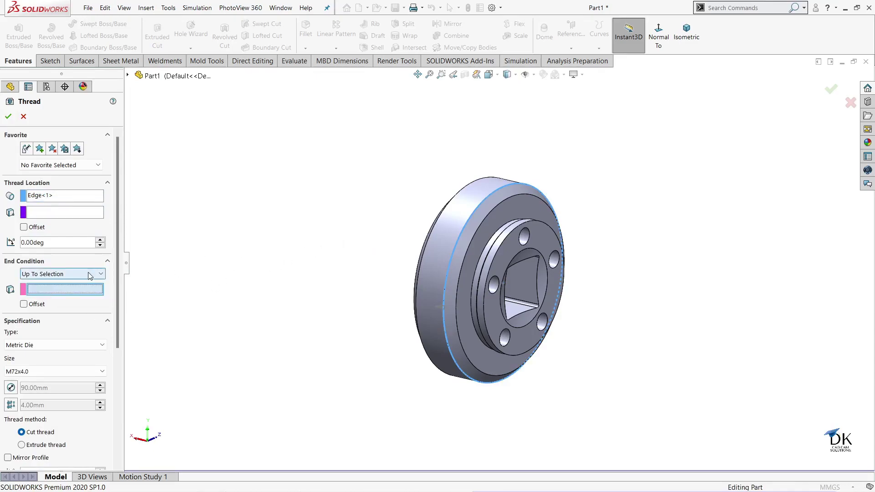
pyautogui.moveTo(195, 254); pyautogui.dragTo(248, 280, button='middle')
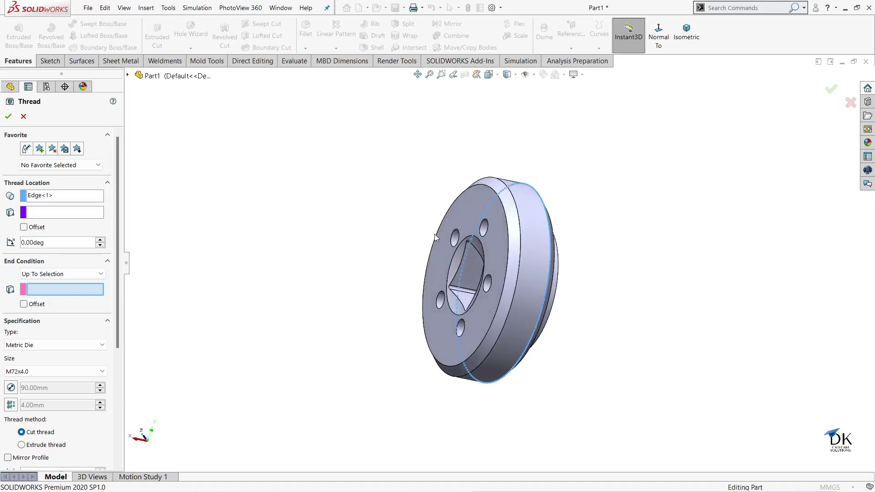
pyautogui.click(501, 227)
pyautogui.moveTo(420, 230); pyautogui.dragTo(263, 244, button='middle')
pyautogui.click(41, 372)
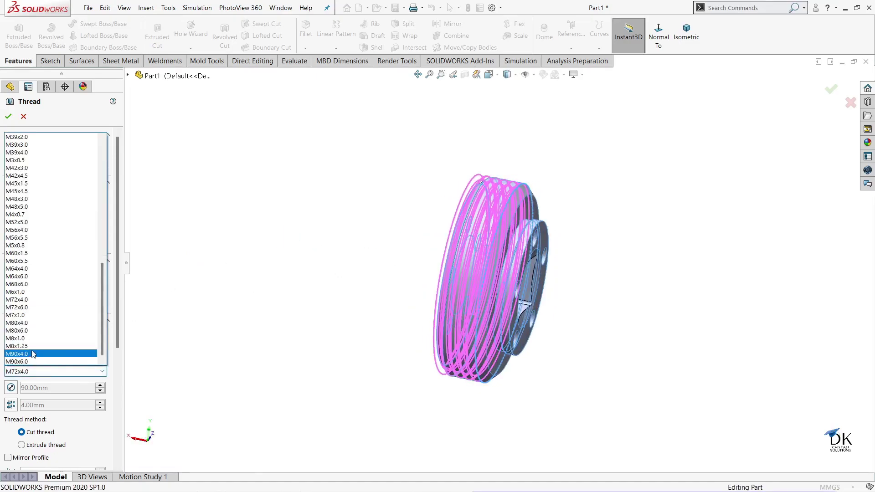
pyautogui.click(27, 354)
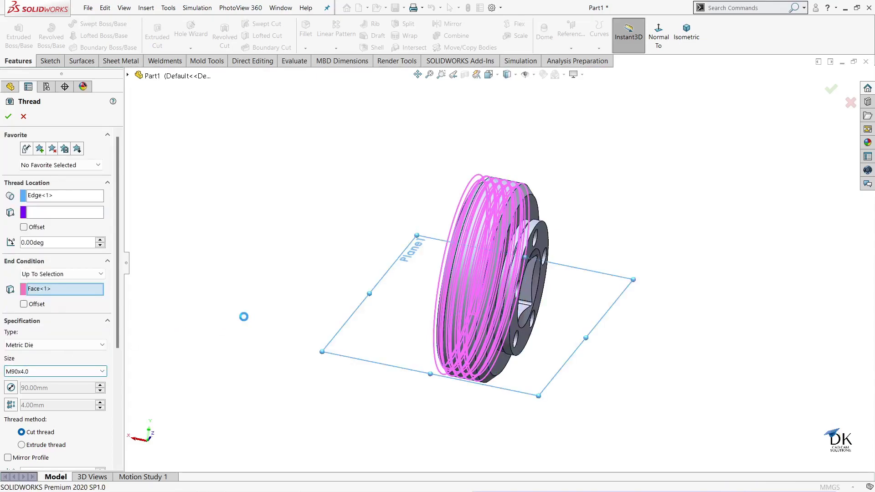
# Offset the thread start by a reversed 8 mm and accept Thread1.
pyautogui.moveTo(250, 321)
pyautogui.mouseDown(button='middle')
pyautogui.moveTo(264, 326)
pyautogui.moveTo(256, 271)
pyautogui.moveTo(244, 300)
pyautogui.moveTo(253, 309)
pyautogui.mouseUp(button='middle')
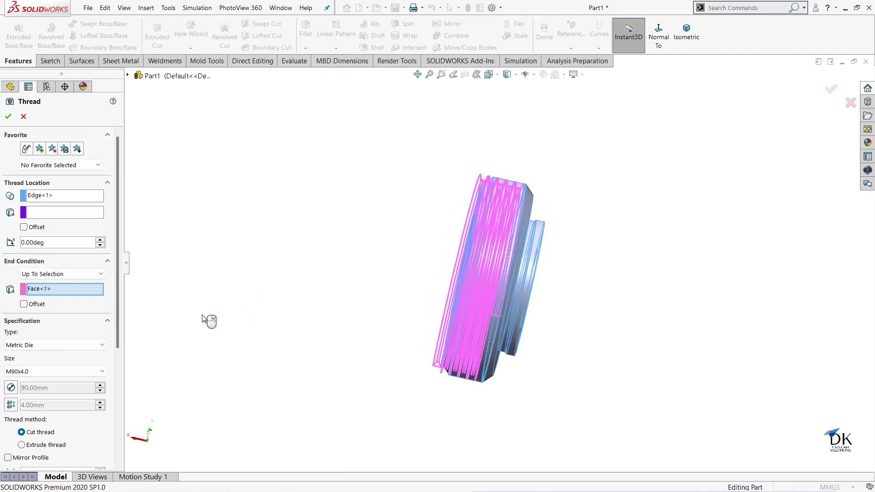
pyautogui.click(23, 227)
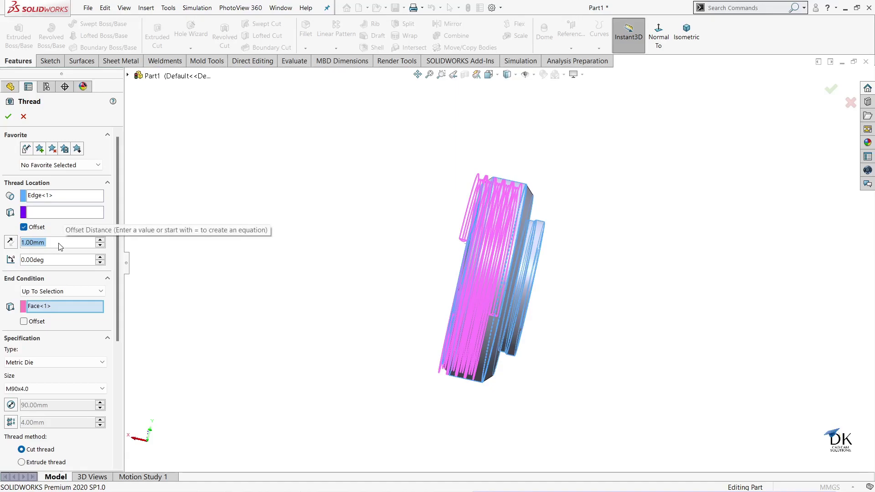
pyautogui.write('8')
pyautogui.press('Return')
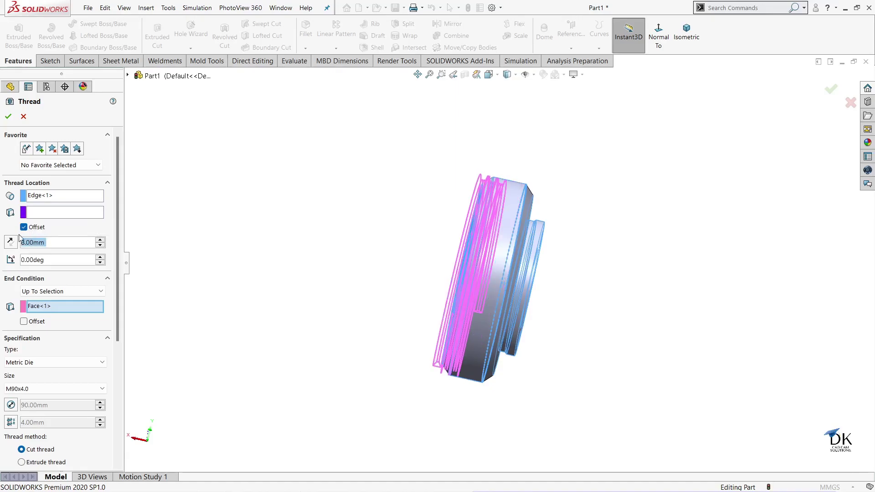
pyautogui.click(10, 243)
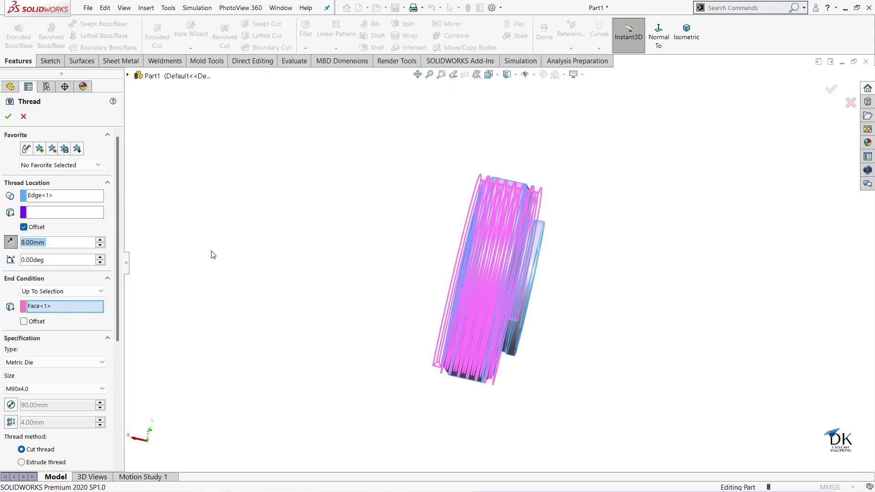
pyautogui.click(8, 117)
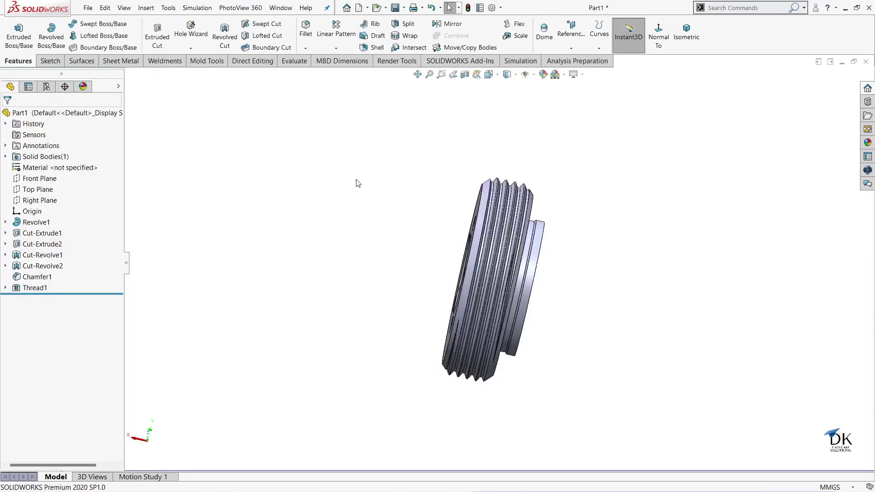
pyautogui.moveTo(357, 208)
pyautogui.mouseDown(button='middle')
pyautogui.moveTo(406, 226)
pyautogui.moveTo(360, 203)
pyautogui.moveTo(339, 162)
pyautogui.mouseUp(button='middle')
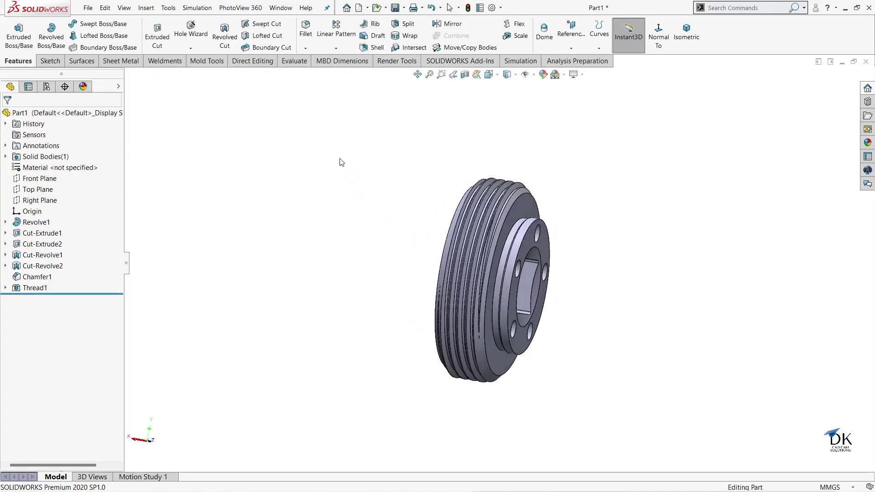
pyautogui.scroll(-3, 484, 338)
pyautogui.moveTo(559, 250)
pyautogui.mouseDown(button='middle')
pyautogui.moveTo(732, 203)
pyautogui.moveTo(755, 228)
pyautogui.moveTo(733, 261)
pyautogui.moveTo(709, 283)
pyautogui.moveTo(662, 299)
pyautogui.mouseUp(button='middle')
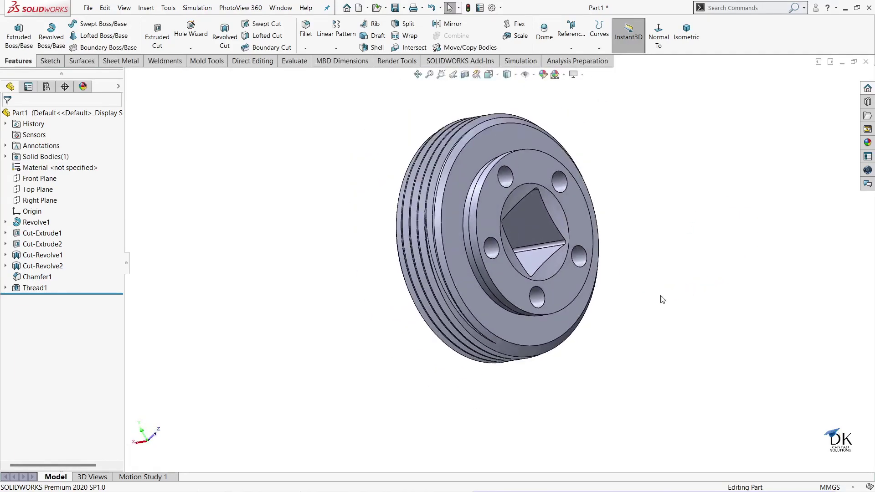
pyautogui.moveTo(690, 234)
pyautogui.mouseDown(button='middle')
pyautogui.moveTo(670, 235)
pyautogui.moveTo(691, 238)
pyautogui.mouseUp(button='middle')
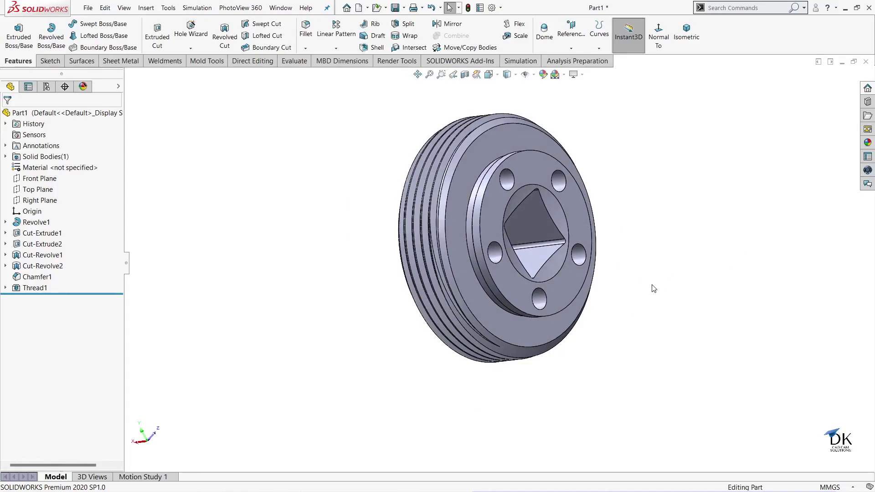
pyautogui.moveTo(654, 288); pyautogui.dragTo(663, 302, button='middle')
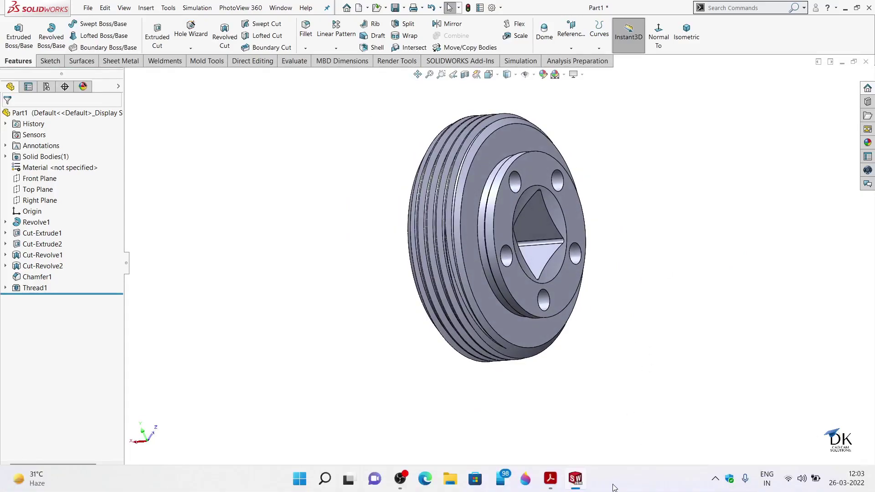
# Bring Part-3.pdf forward and scroll up to Section C-C's chamfer and M90 X 4 dimensions.
pyautogui.click(550, 478)
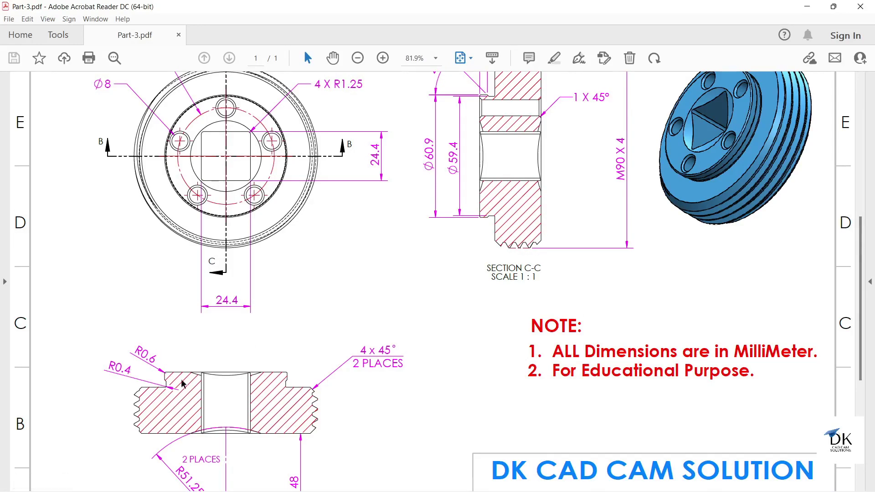
pyautogui.scroll(1, 438, 373)
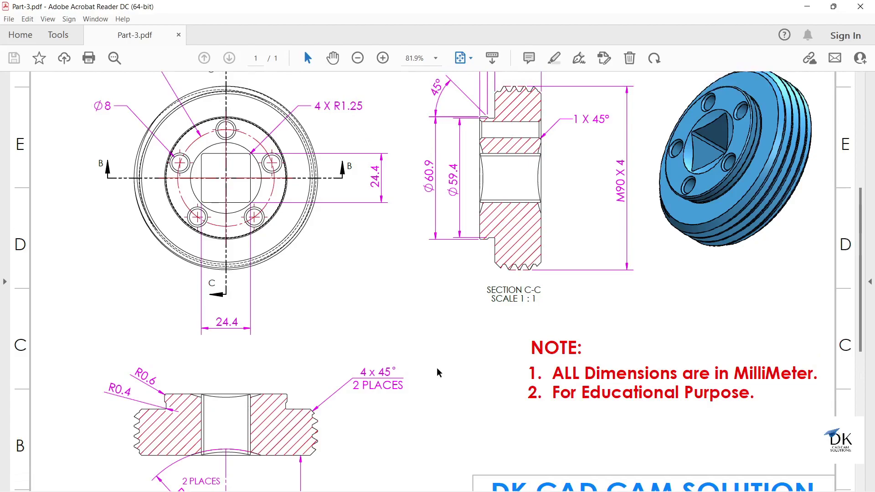
pyautogui.scroll(1, 438, 373)
pyautogui.scroll(1, 437, 372)
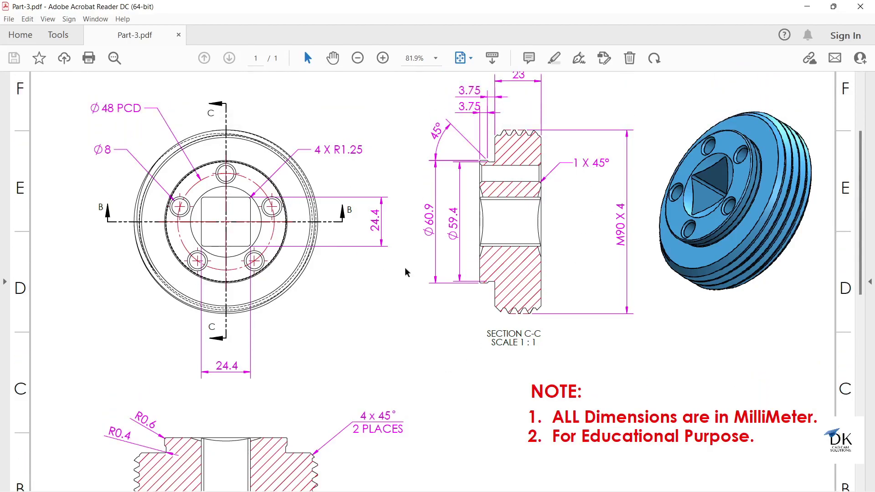
# Back in SOLIDWORKS, fillet the flange's front face edge with a 0.6 mm radius.
pyautogui.click(577, 481)
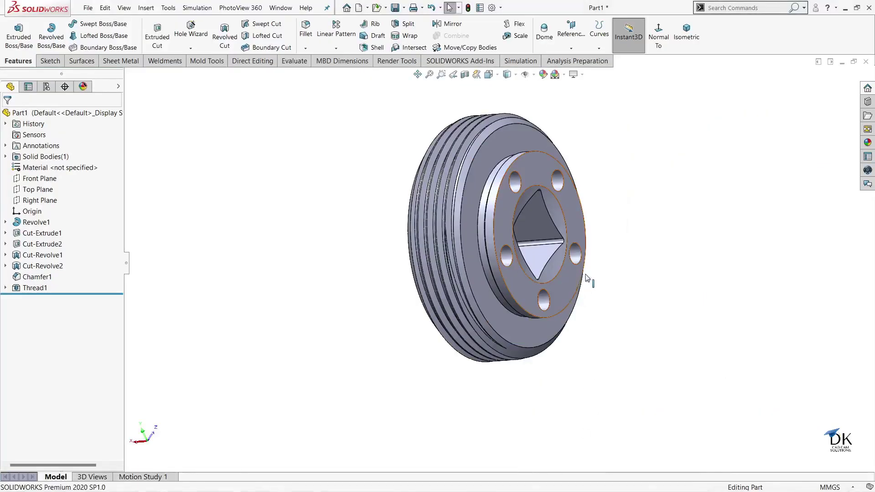
pyautogui.scroll(-2, 614, 278)
pyautogui.scroll(-3, 523, 219)
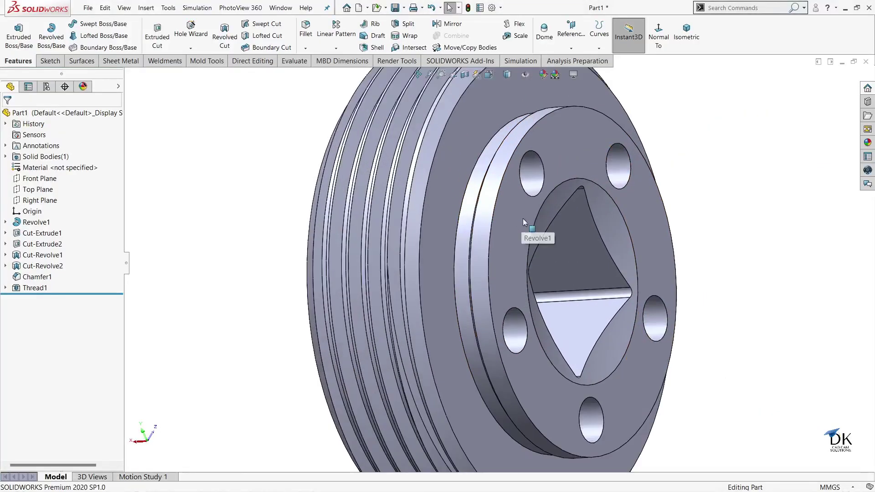
pyautogui.click(496, 197)
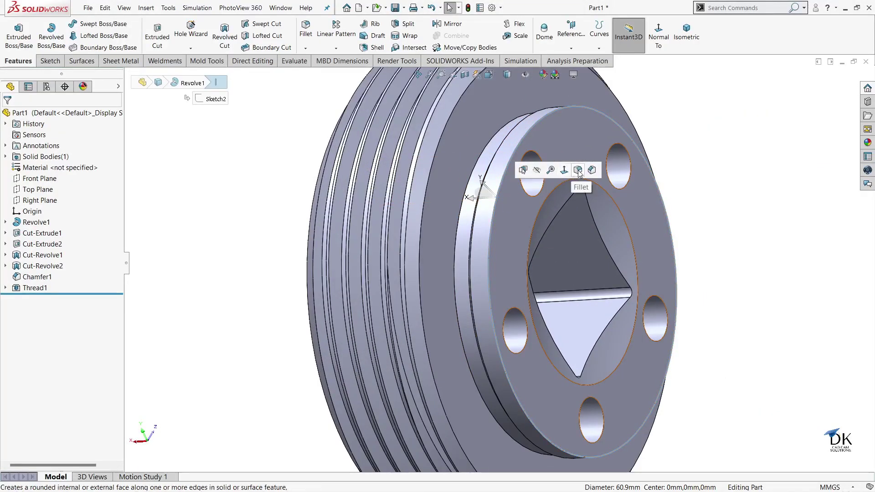
pyautogui.click(578, 170)
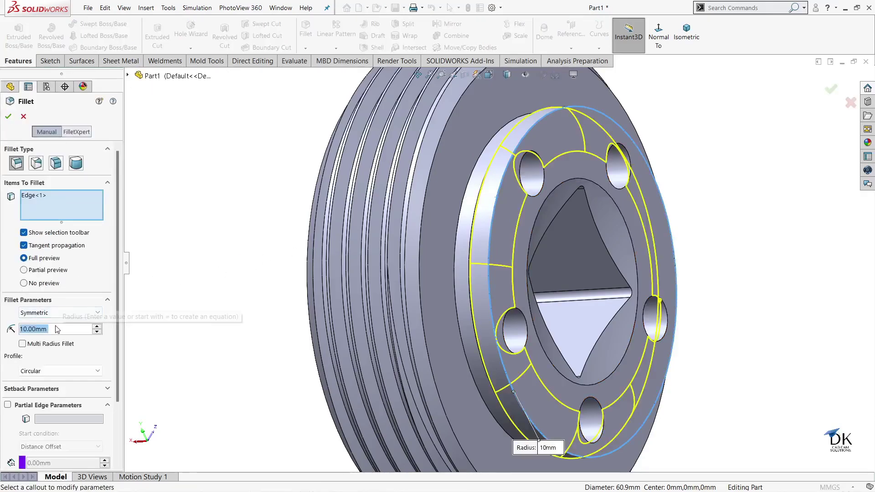
pyautogui.write('0.6')
pyautogui.press('Return')
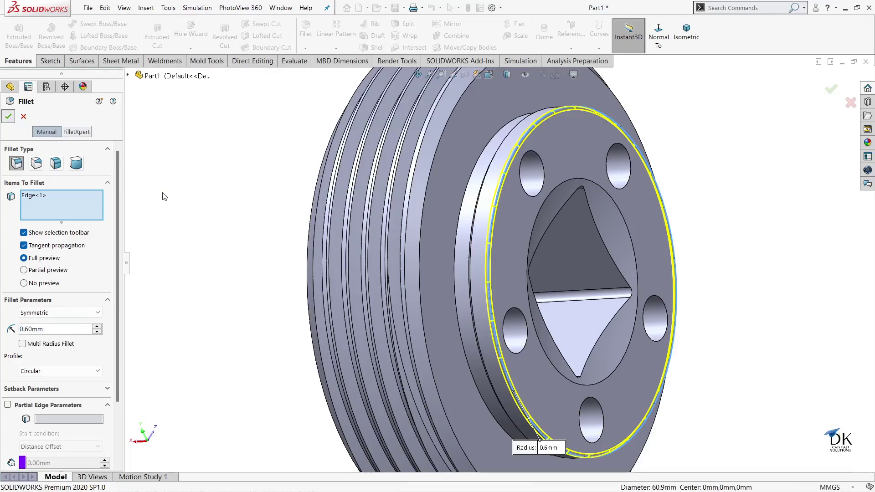
pyautogui.click(8, 117)
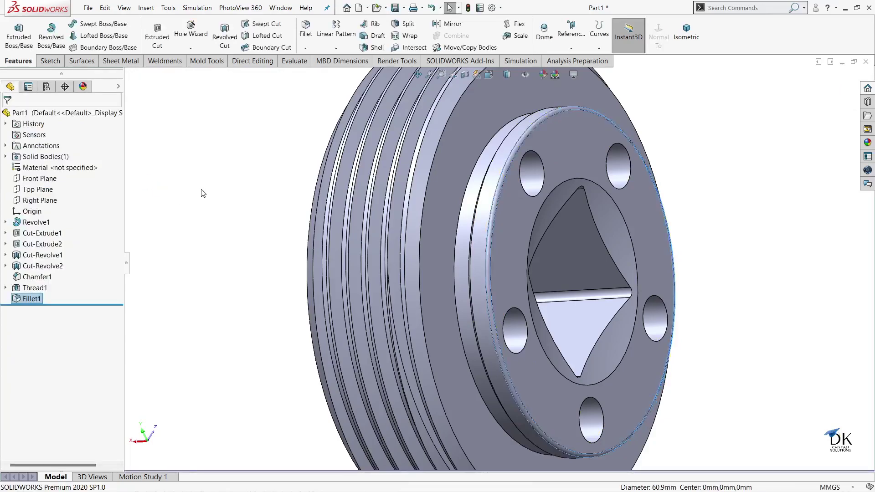
# Fillet the front flange's outer edge with a 0.4 mm radius.
pyautogui.click(479, 160)
pyautogui.click(560, 132)
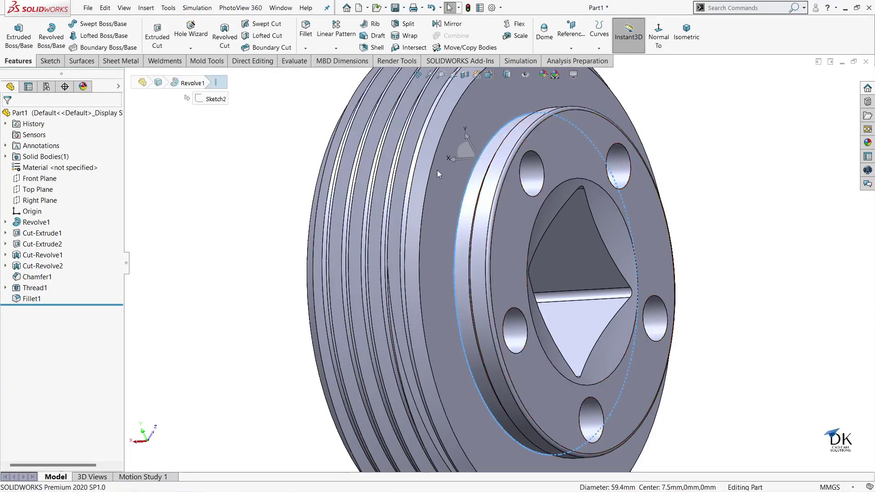
pyautogui.write('0.4')
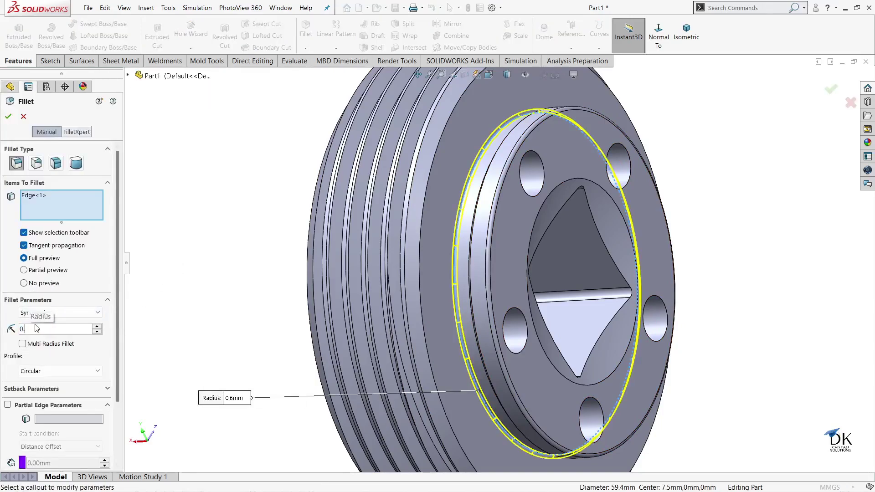
pyautogui.press('Return')
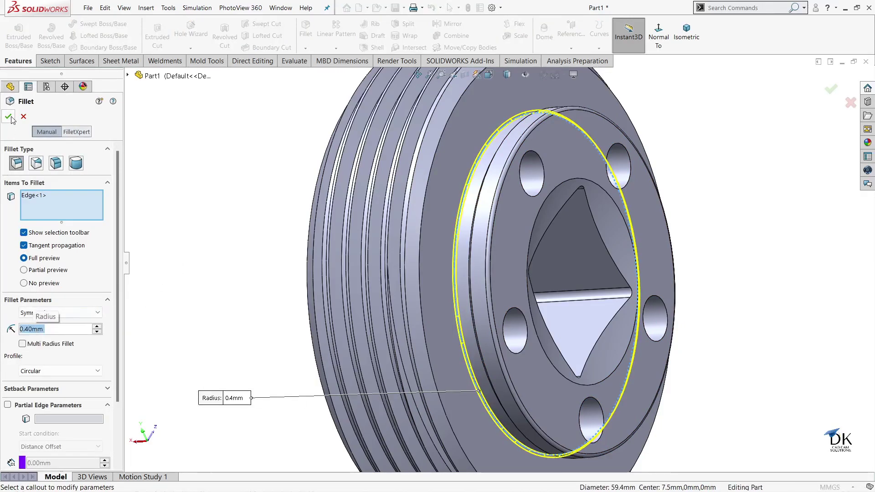
pyautogui.click(10, 118)
pyautogui.moveTo(203, 201)
pyautogui.mouseDown(button='middle')
pyautogui.moveTo(228, 211)
pyautogui.moveTo(217, 210)
pyautogui.mouseUp(button='middle')
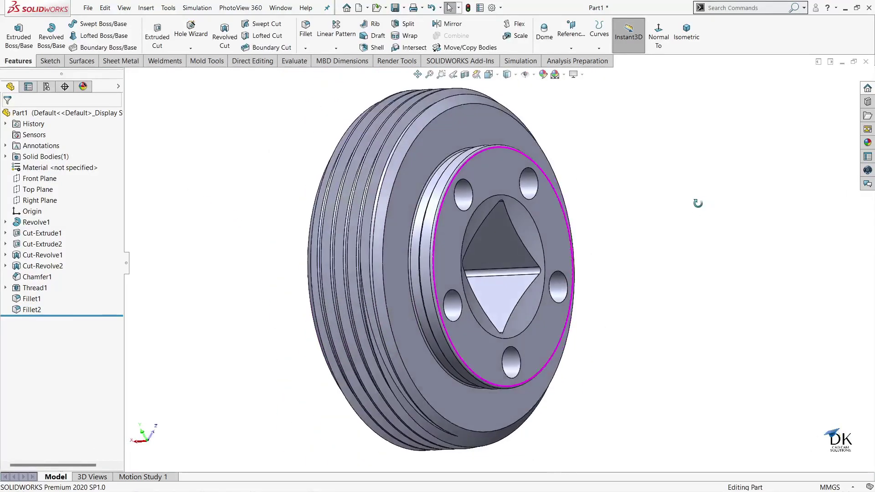
pyautogui.moveTo(697, 203)
pyautogui.mouseDown(button='middle')
pyautogui.moveTo(664, 205)
pyautogui.moveTo(675, 221)
pyautogui.mouseUp(button='middle')
# Chamfer all five bolt-hole edges with a 1 mm distance.
pyautogui.click(524, 192)
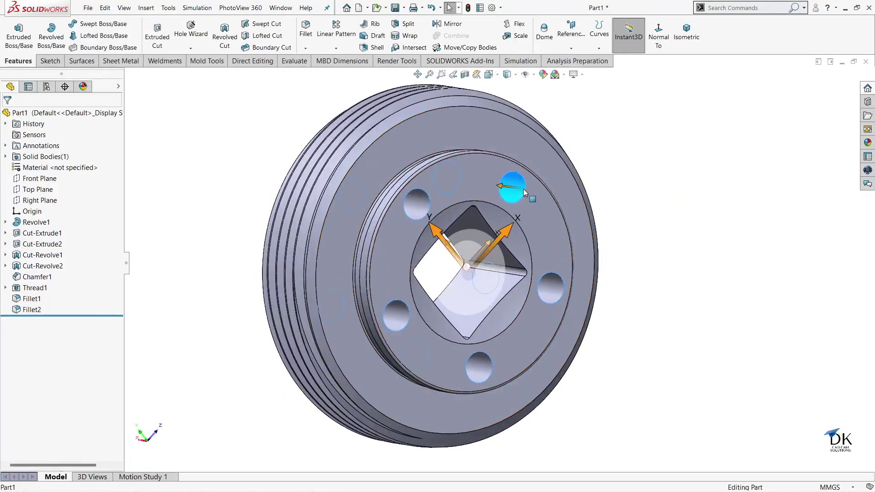
pyautogui.click(624, 165)
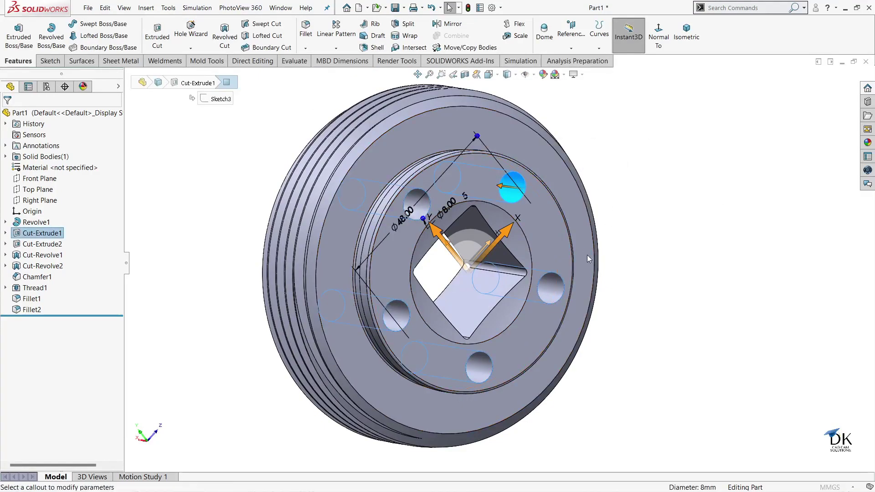
pyautogui.click(564, 294)
pyautogui.click(486, 366)
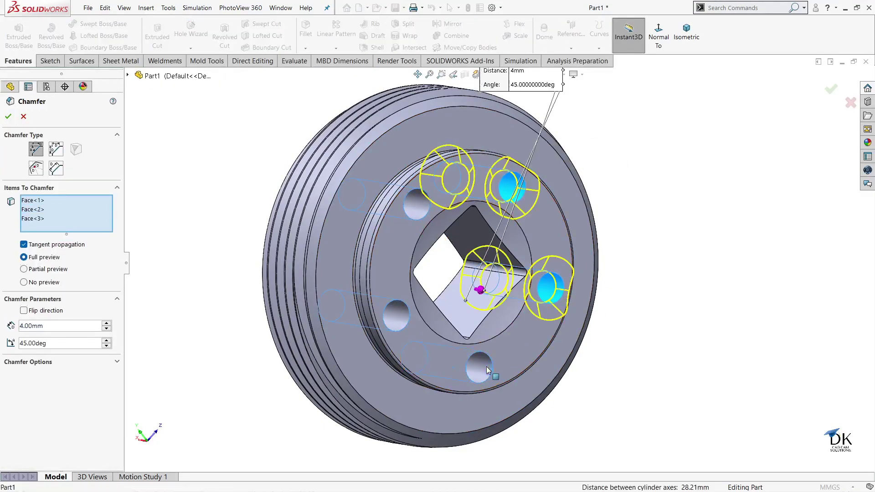
pyautogui.click(395, 316)
pyautogui.click(416, 205)
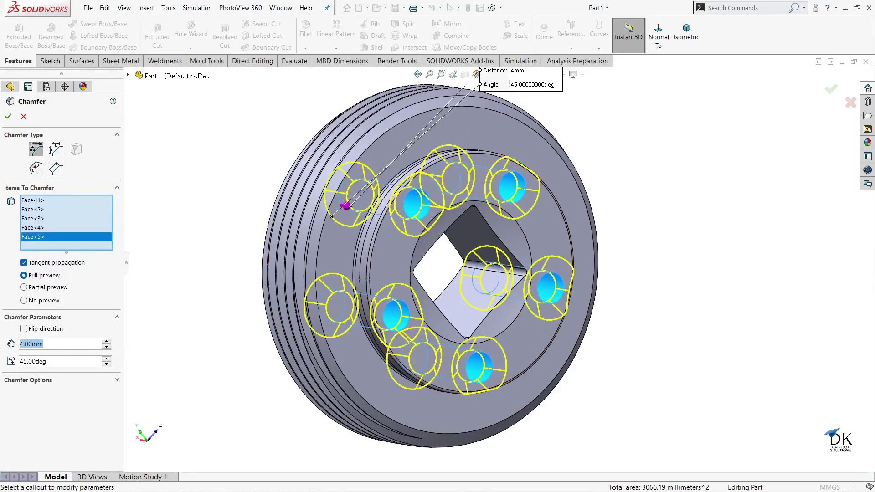
pyautogui.write('1')
pyautogui.press('Return')
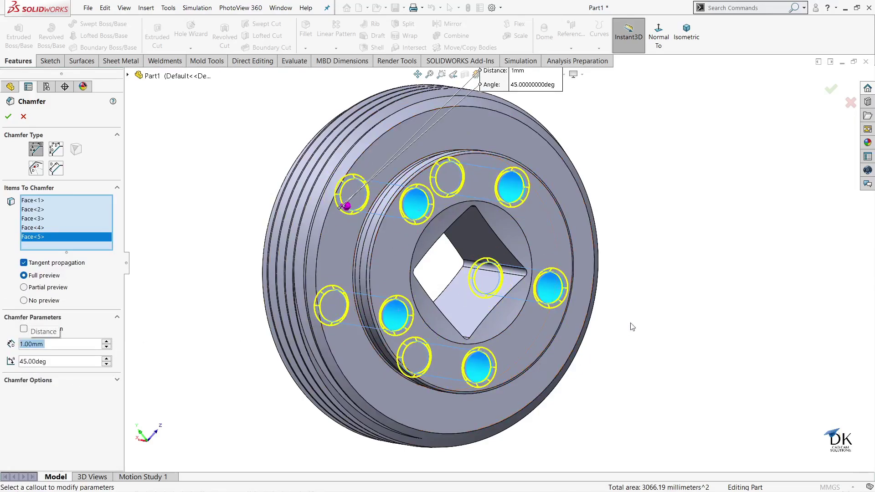
pyautogui.moveTo(631, 326)
pyautogui.mouseDown(button='middle')
pyautogui.moveTo(657, 293)
pyautogui.moveTo(629, 301)
pyautogui.mouseUp(button='middle')
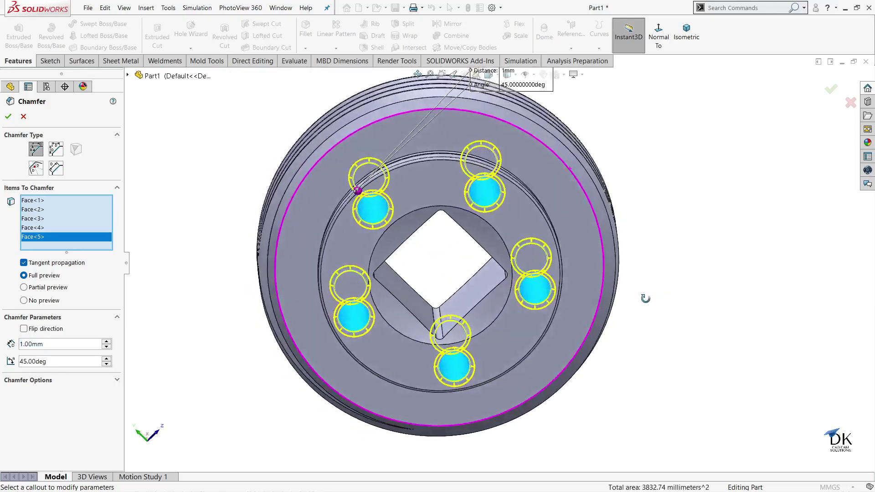
pyautogui.click(7, 117)
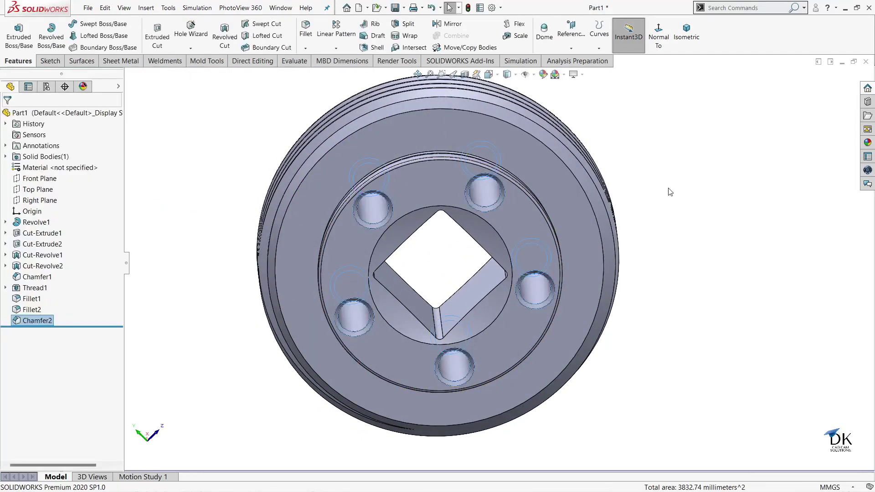
# Orbit and zoom the plug to inspect the chamfered holes and threads.
pyautogui.moveTo(675, 186)
pyautogui.mouseDown(button='middle')
pyautogui.moveTo(668, 184)
pyautogui.moveTo(707, 190)
pyautogui.moveTo(718, 219)
pyautogui.moveTo(695, 209)
pyautogui.moveTo(771, 233)
pyautogui.mouseUp(button='middle')
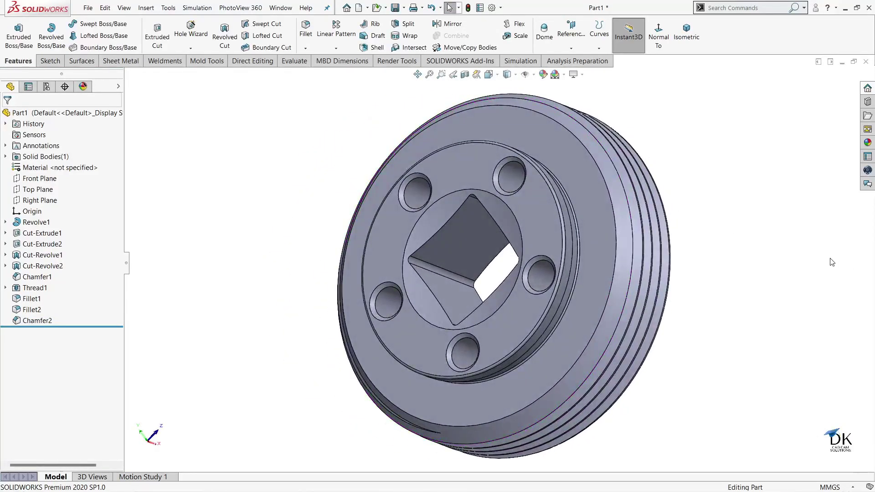
pyautogui.moveTo(831, 262)
pyautogui.mouseDown(button='middle')
pyautogui.moveTo(765, 242)
pyautogui.moveTo(807, 255)
pyautogui.moveTo(700, 205)
pyautogui.moveTo(803, 199)
pyautogui.moveTo(754, 190)
pyautogui.mouseUp(button='middle')
pyautogui.scroll(3, 753, 189)
pyautogui.moveTo(721, 297)
pyautogui.mouseDown(button='middle')
pyautogui.moveTo(777, 317)
pyautogui.moveTo(663, 282)
pyautogui.moveTo(735, 312)
pyautogui.mouseUp(button='middle')
pyautogui.moveTo(655, 255)
pyautogui.mouseDown(button='middle')
pyautogui.moveTo(635, 255)
pyautogui.moveTo(670, 313)
pyautogui.moveTo(638, 292)
pyautogui.mouseUp(button='middle')
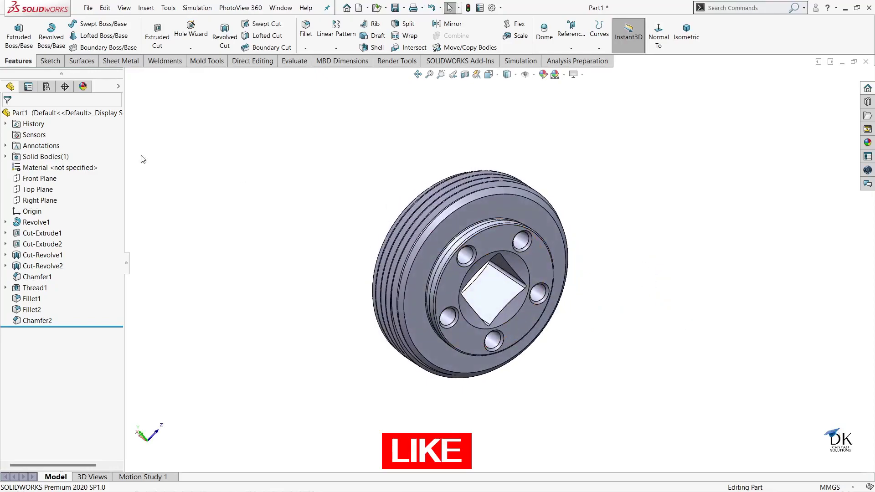
# Apply a burnished steel appearance from Metal > Steel to the whole part.
pyautogui.click(46, 115)
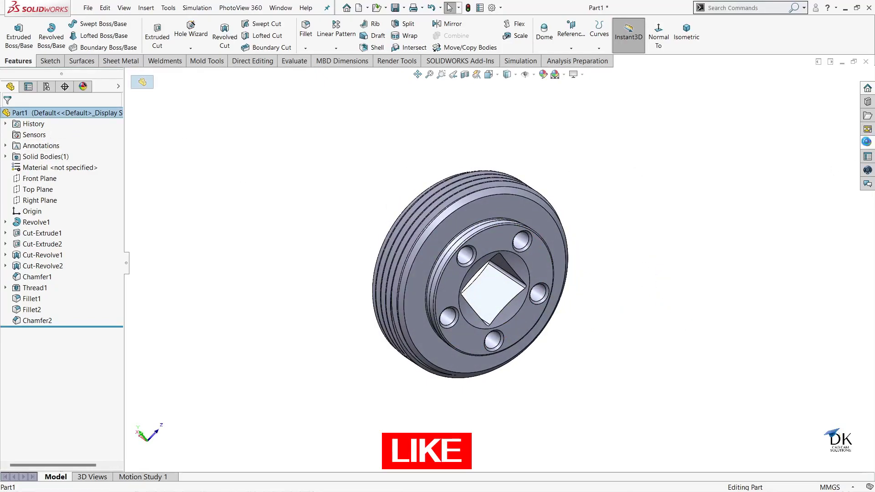
pyautogui.click(866, 143)
pyautogui.click(746, 91)
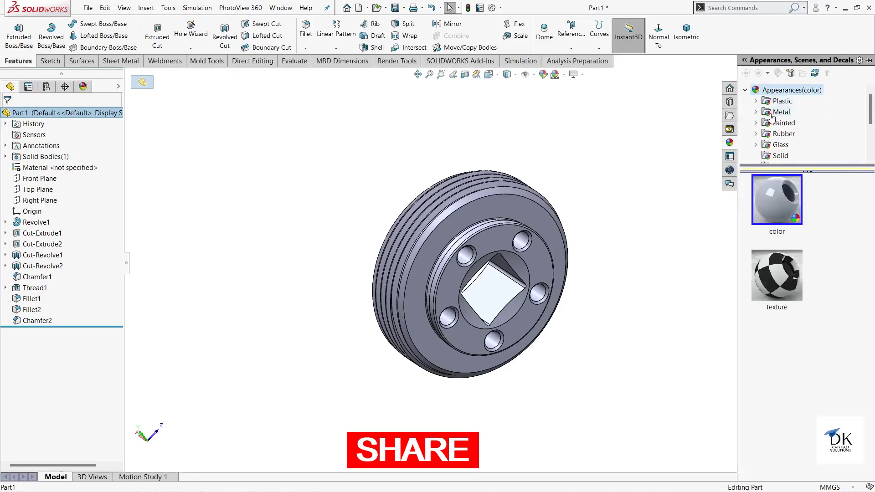
pyautogui.click(755, 112)
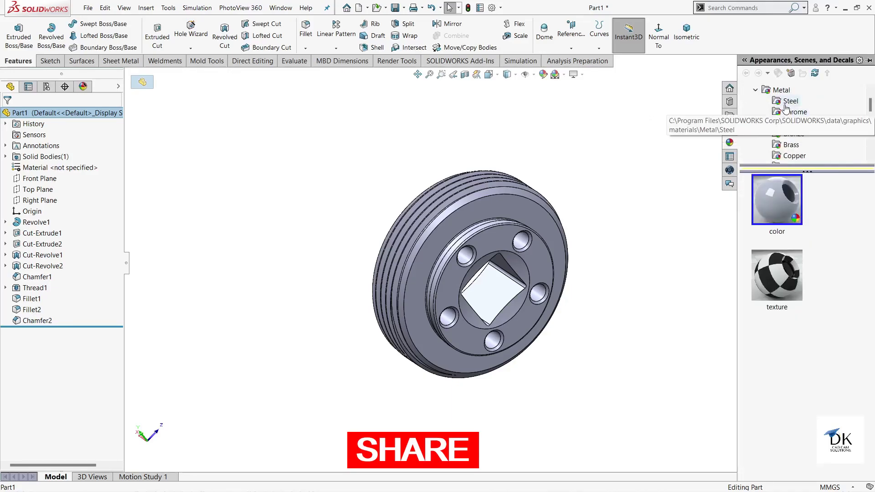
pyautogui.click(784, 111)
pyautogui.click(779, 103)
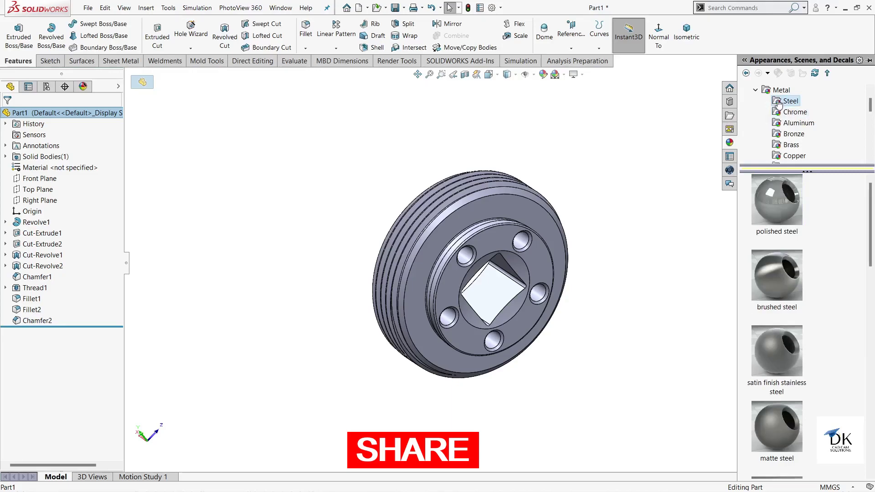
pyautogui.doubleClick(784, 281)
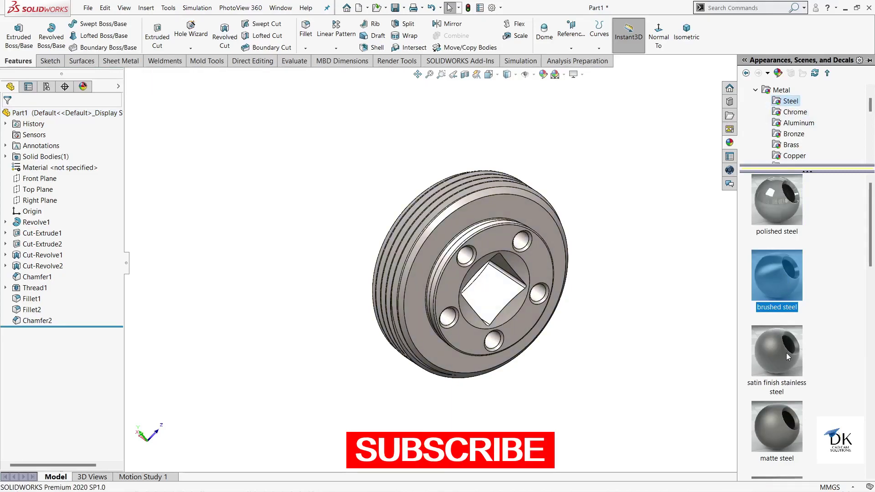
pyautogui.scroll(-5, 789, 427)
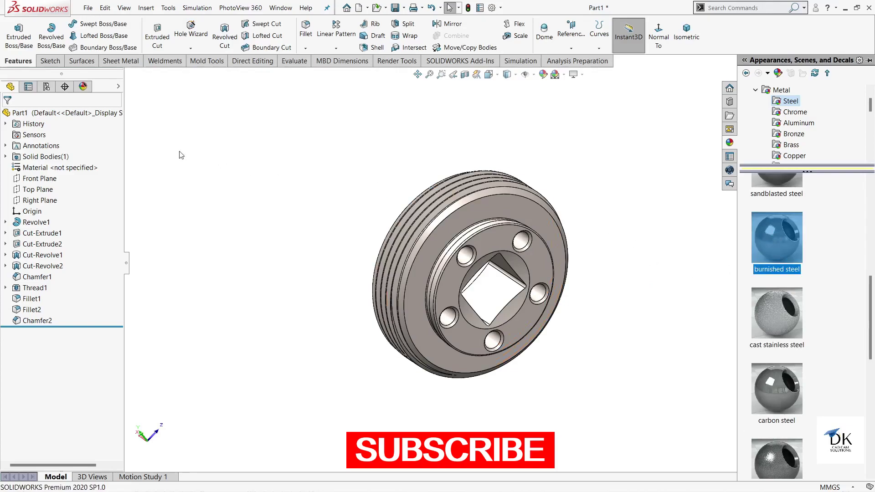
pyautogui.click(111, 115)
pyautogui.click(868, 143)
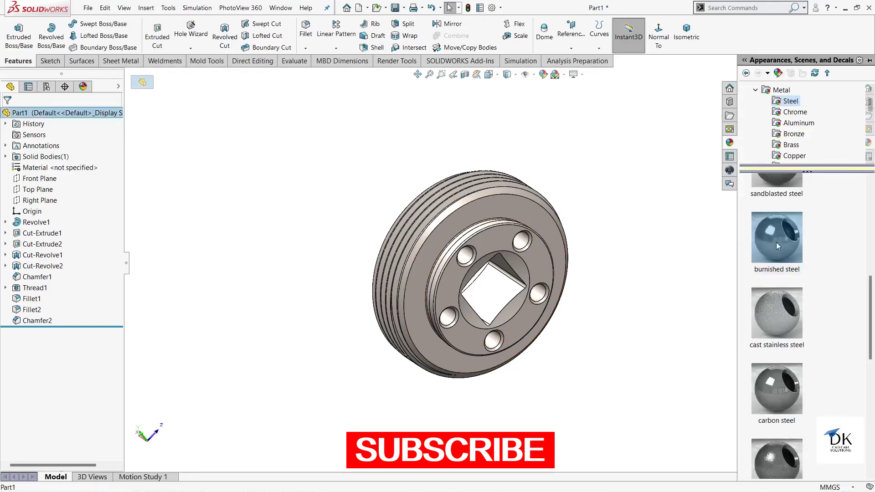
pyautogui.click(782, 233)
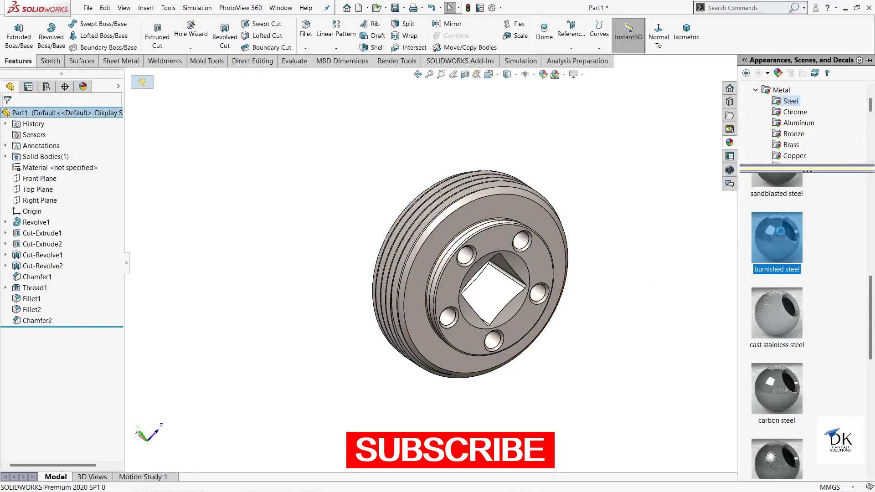
pyautogui.click(605, 227)
# Tint the part's burnished steel appearance cyan-blue.
pyautogui.click(79, 113)
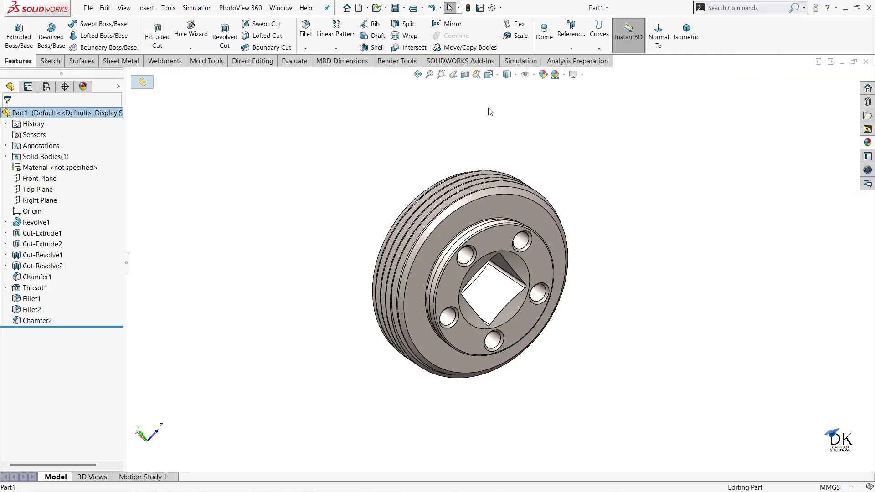
pyautogui.click(543, 74)
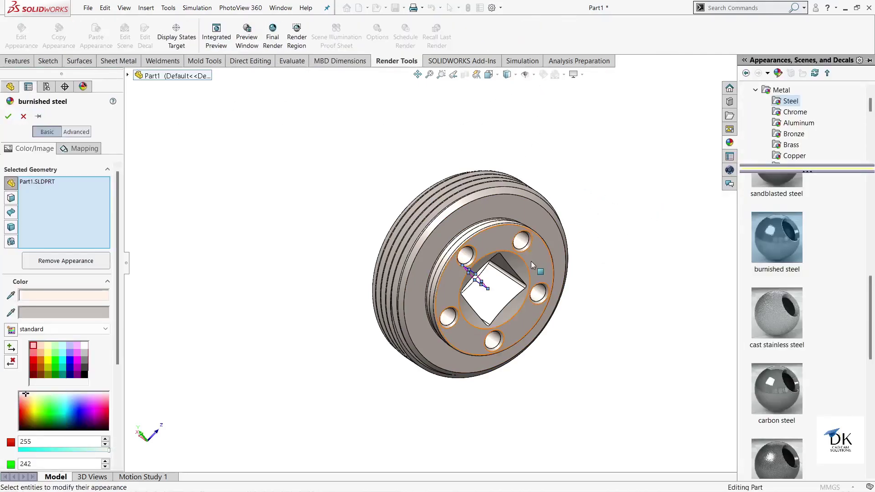
pyautogui.click(81, 405)
pyautogui.click(68, 406)
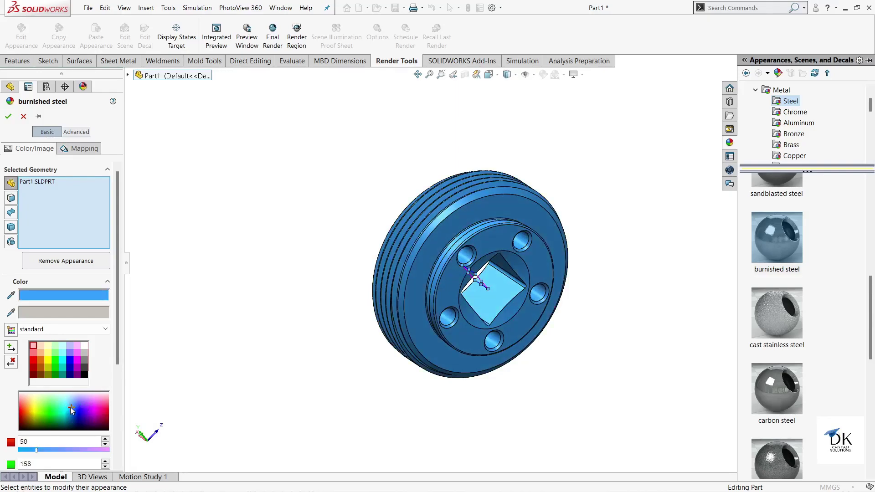
pyautogui.click(69, 411)
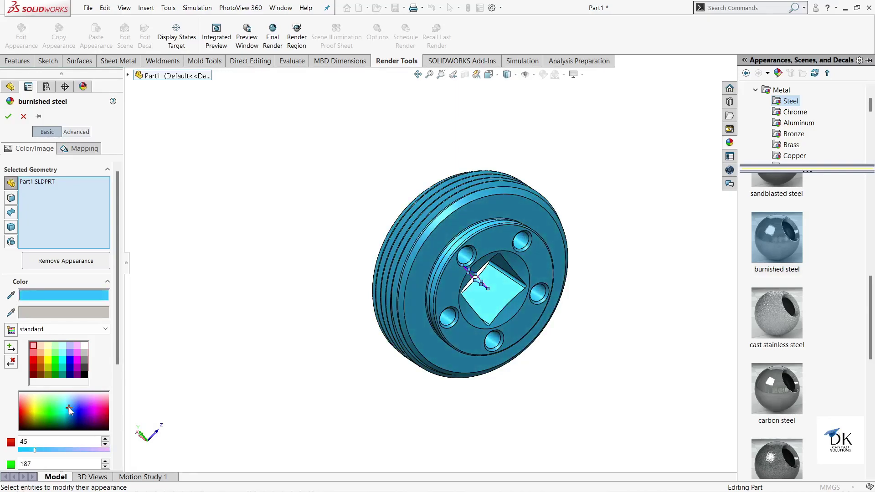
pyautogui.click(8, 117)
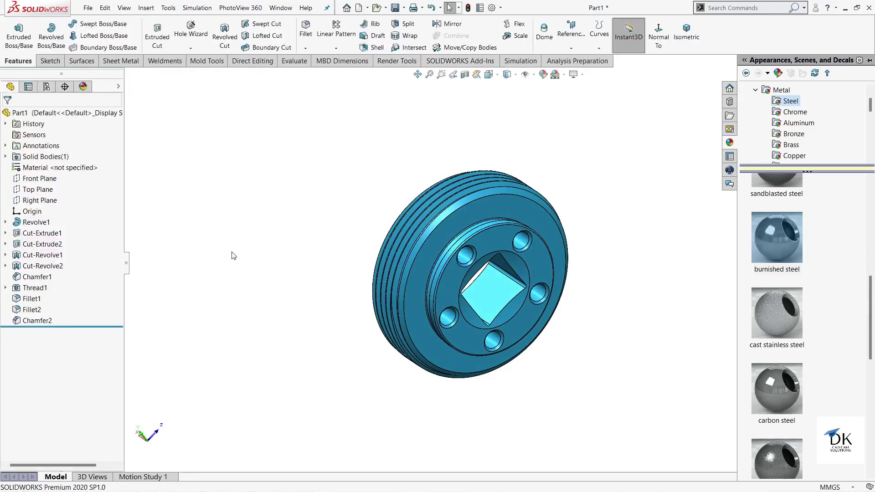
pyautogui.moveTo(581, 332)
pyautogui.mouseDown(button='middle')
pyautogui.moveTo(604, 238)
pyautogui.moveTo(601, 172)
pyautogui.moveTo(627, 217)
pyautogui.mouseUp(button='middle')
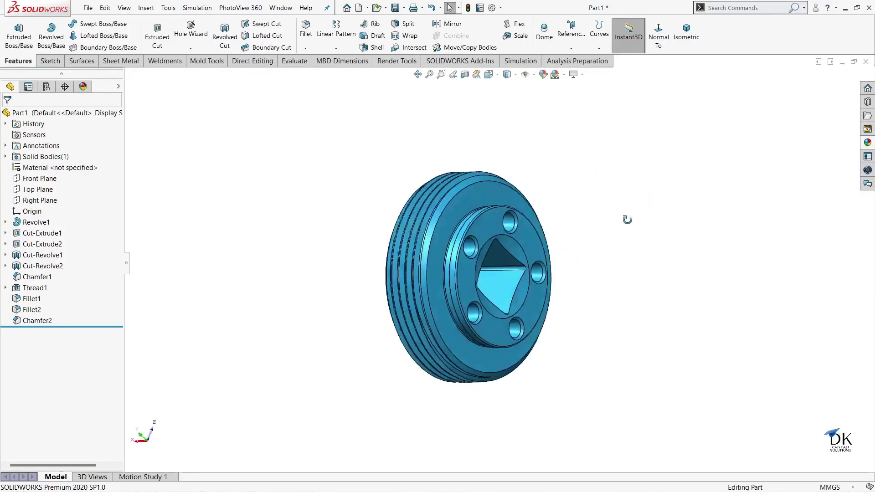
pyautogui.scroll(-2, 499, 280)
pyautogui.scroll(-2, 487, 268)
pyautogui.moveTo(487, 268)
pyautogui.mouseDown(button='middle')
pyautogui.moveTo(597, 246)
pyautogui.moveTo(732, 293)
pyautogui.moveTo(715, 279)
pyautogui.moveTo(627, 269)
pyautogui.moveTo(560, 299)
pyautogui.moveTo(791, 136)
pyautogui.mouseUp(button='middle')
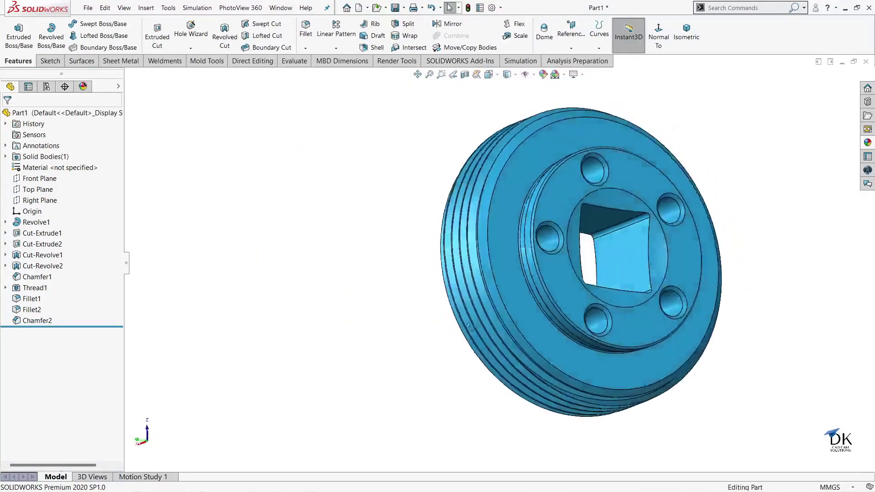
pyautogui.click(689, 41)
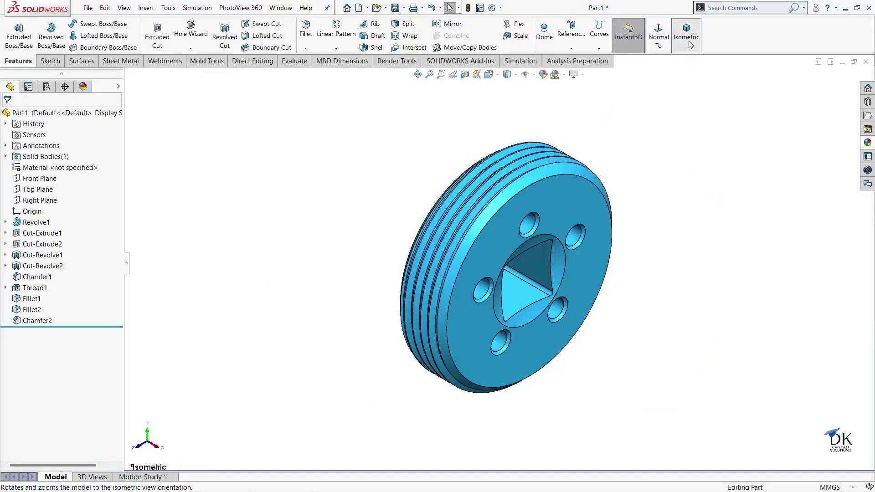
pyautogui.moveTo(620, 203)
pyautogui.mouseDown(button='middle')
pyautogui.moveTo(699, 219)
pyautogui.moveTo(723, 248)
pyautogui.moveTo(711, 242)
pyautogui.mouseUp(button='middle')
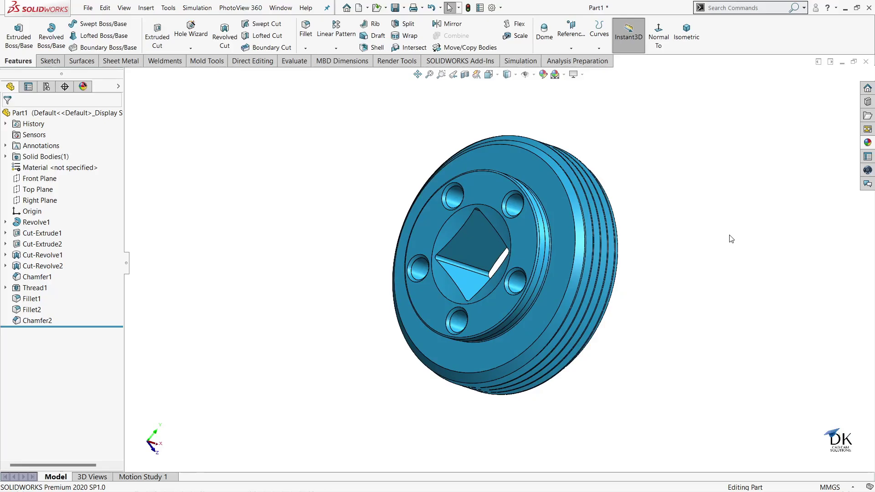